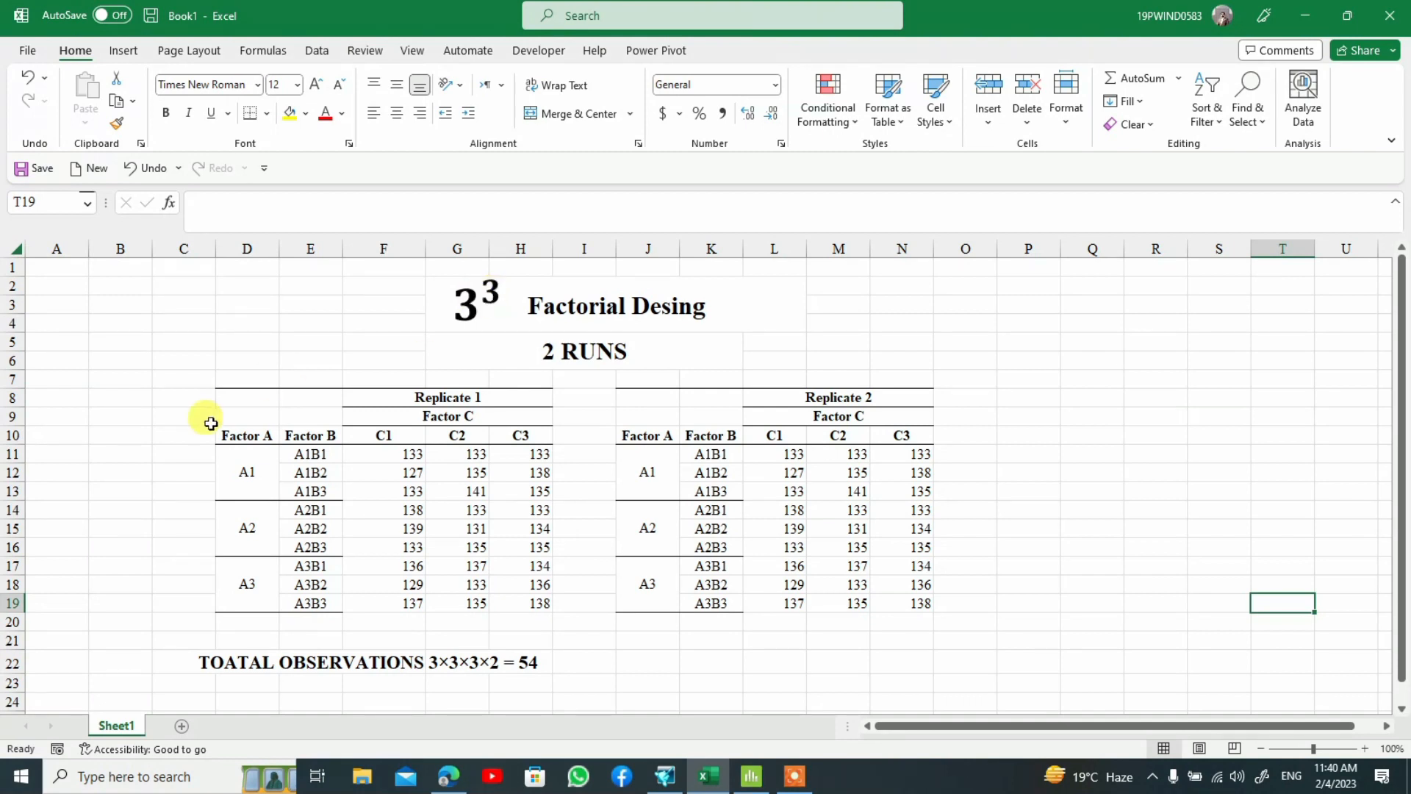
Examine the Replicate 1 table's factor headings, the levels of Factors A and C, and the runs heading above the tables.
{"action": "left_click", "coordinate": [266, 438]}
{"action": "left_click", "coordinate": [313, 439]}
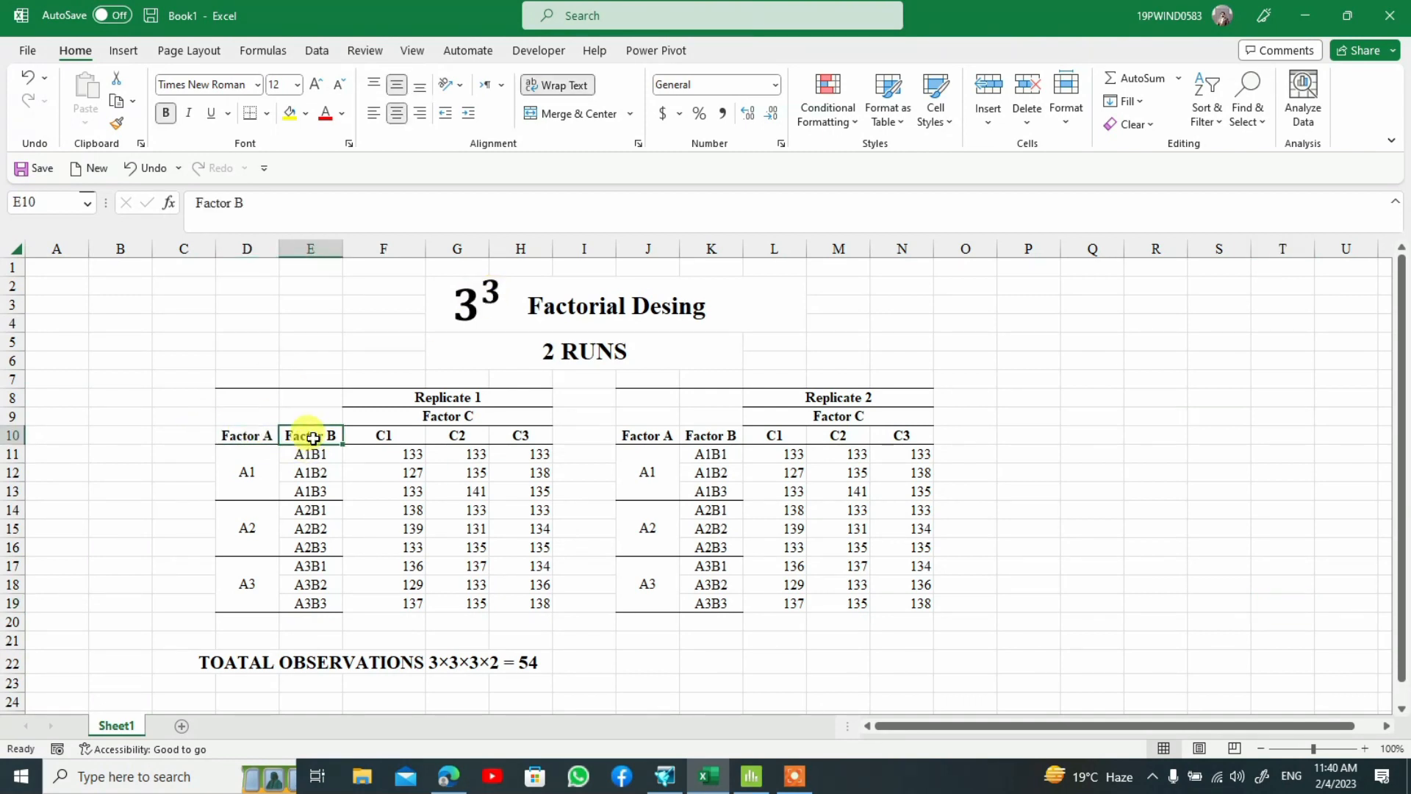
{"action": "left_click", "coordinate": [410, 415]}
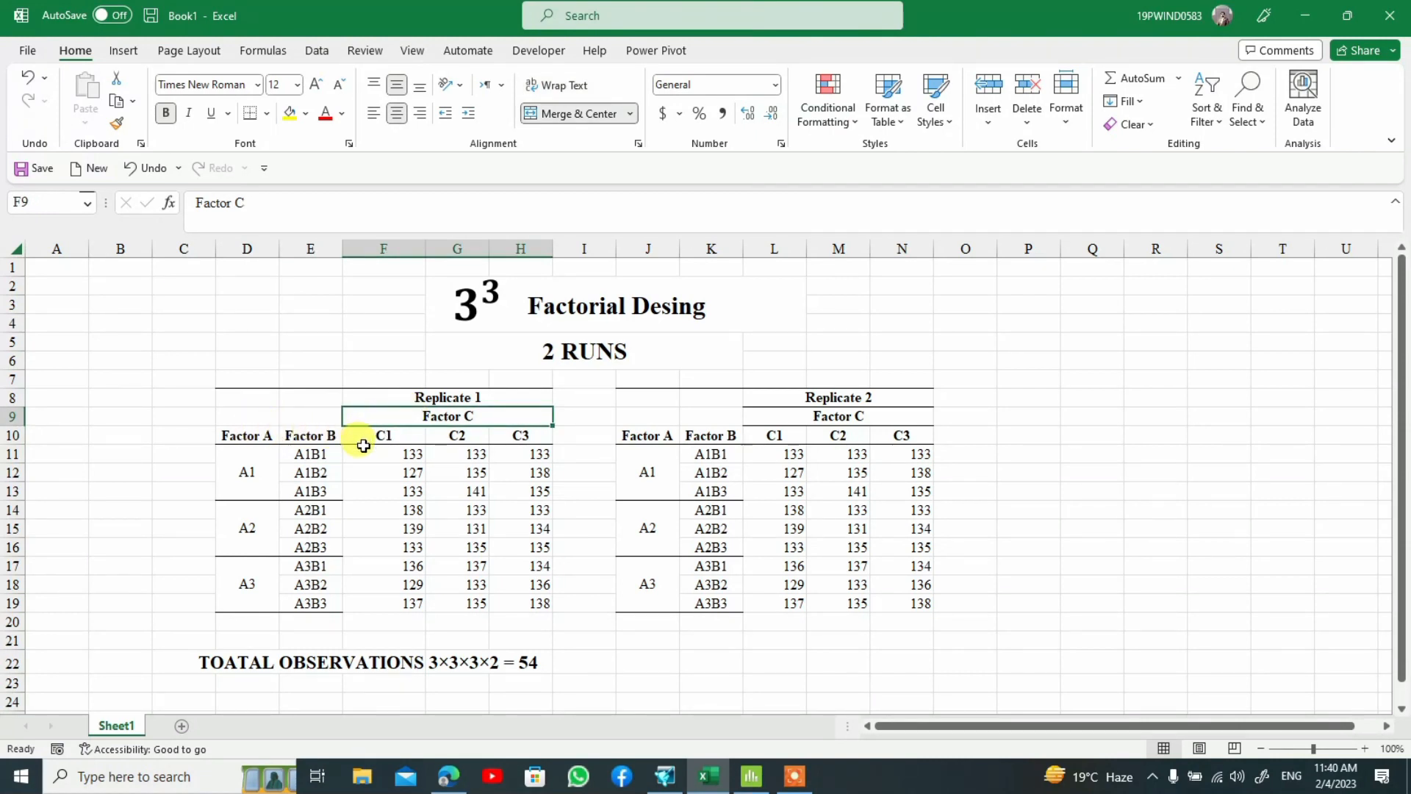
{"action": "left_click", "coordinate": [261, 472]}
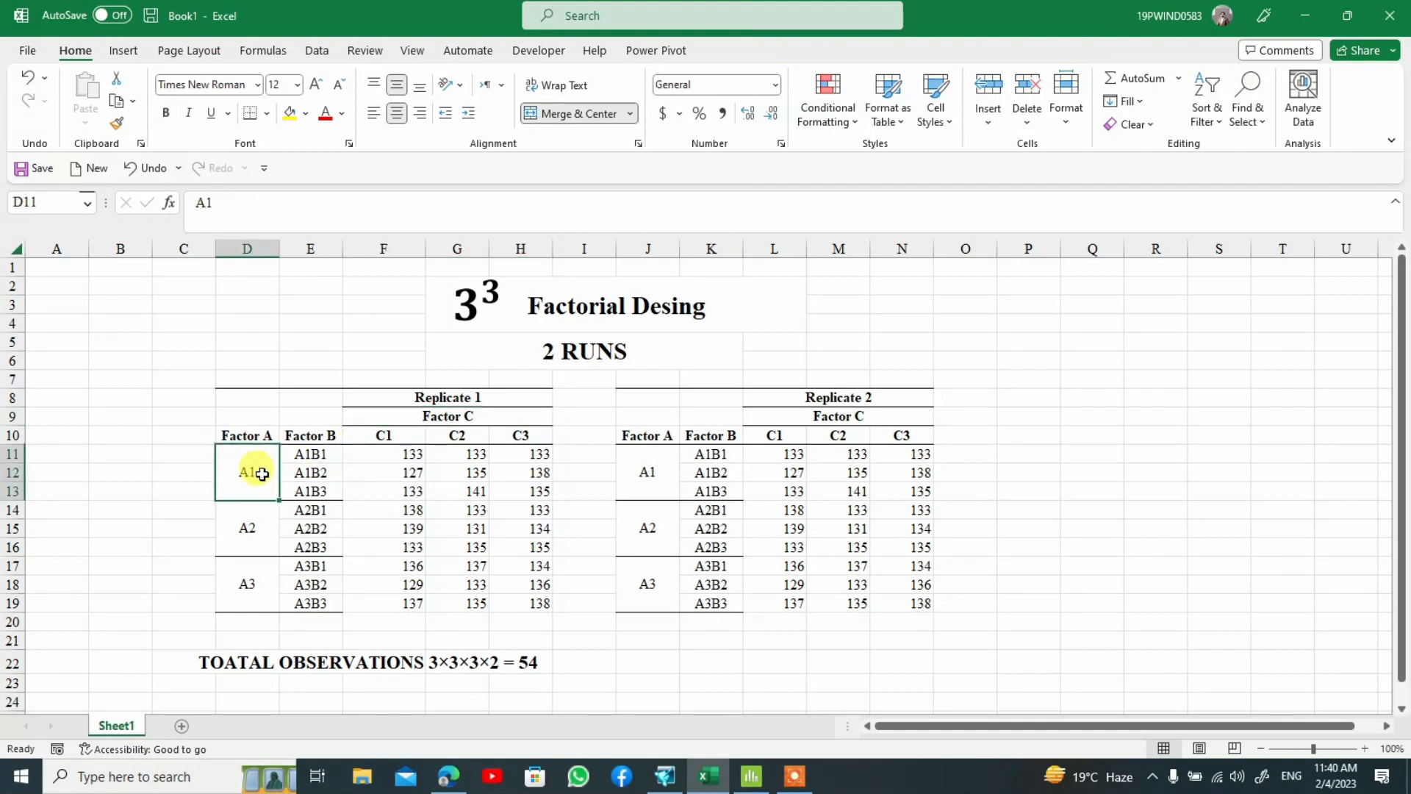
{"action": "left_click", "coordinate": [257, 513]}
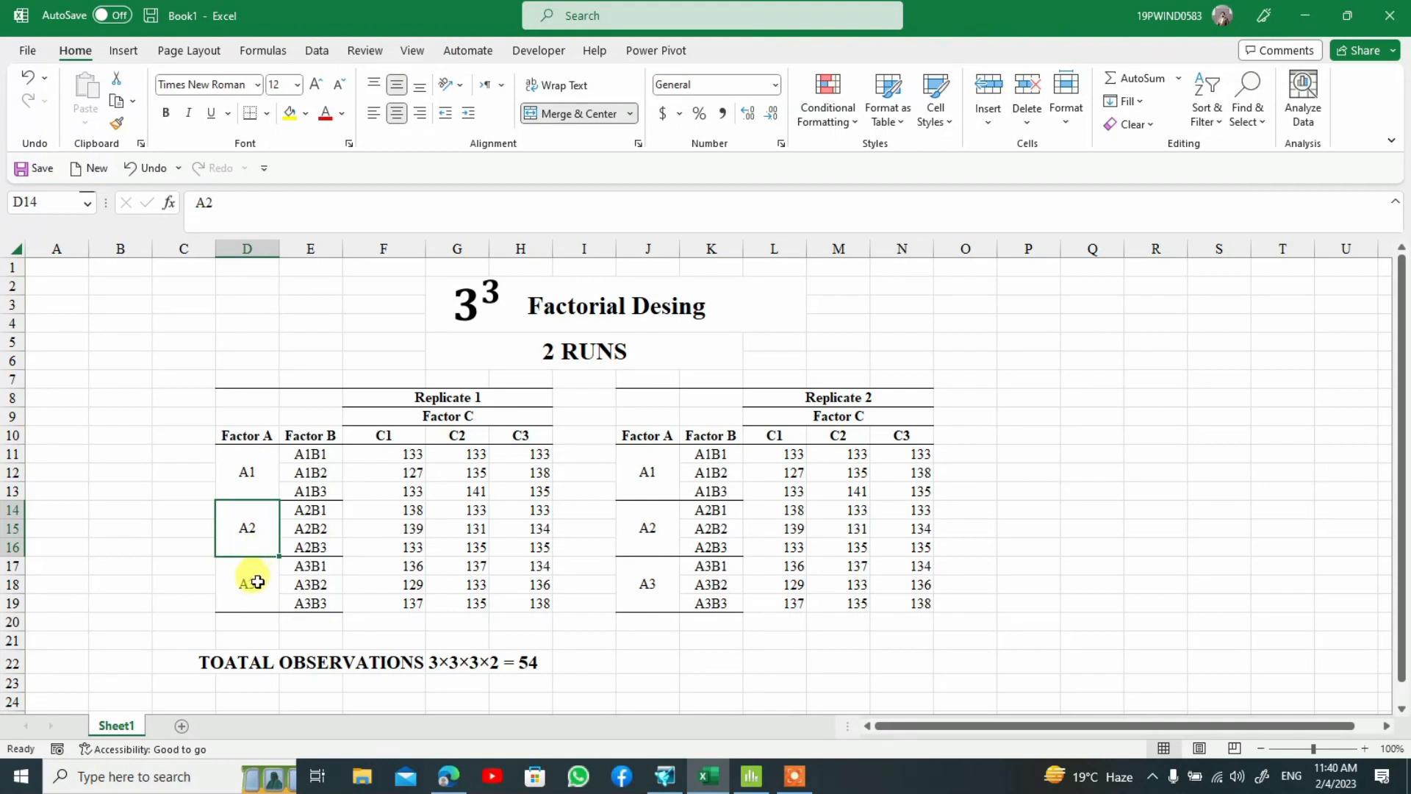
{"action": "left_click", "coordinate": [258, 581]}
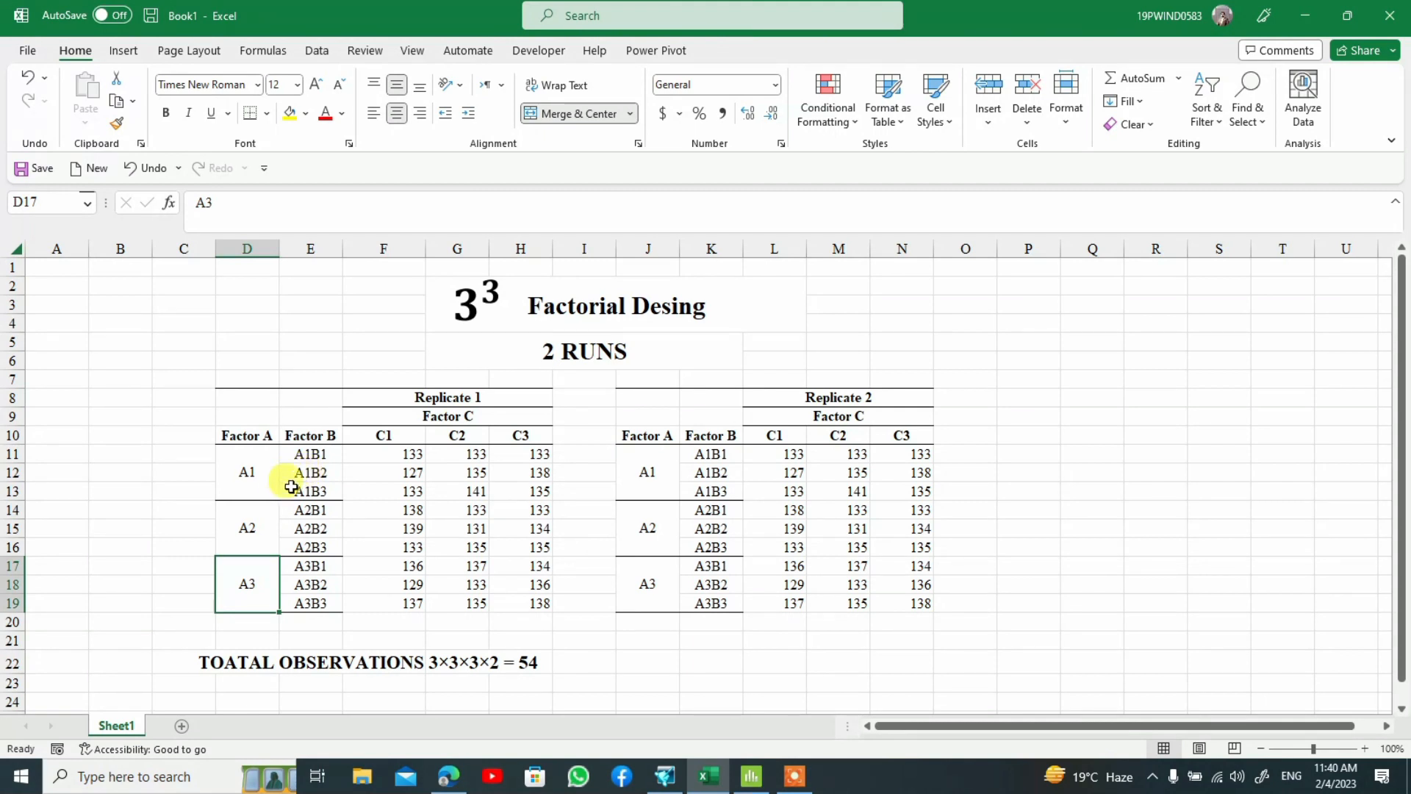
{"action": "left_click", "coordinate": [392, 439]}
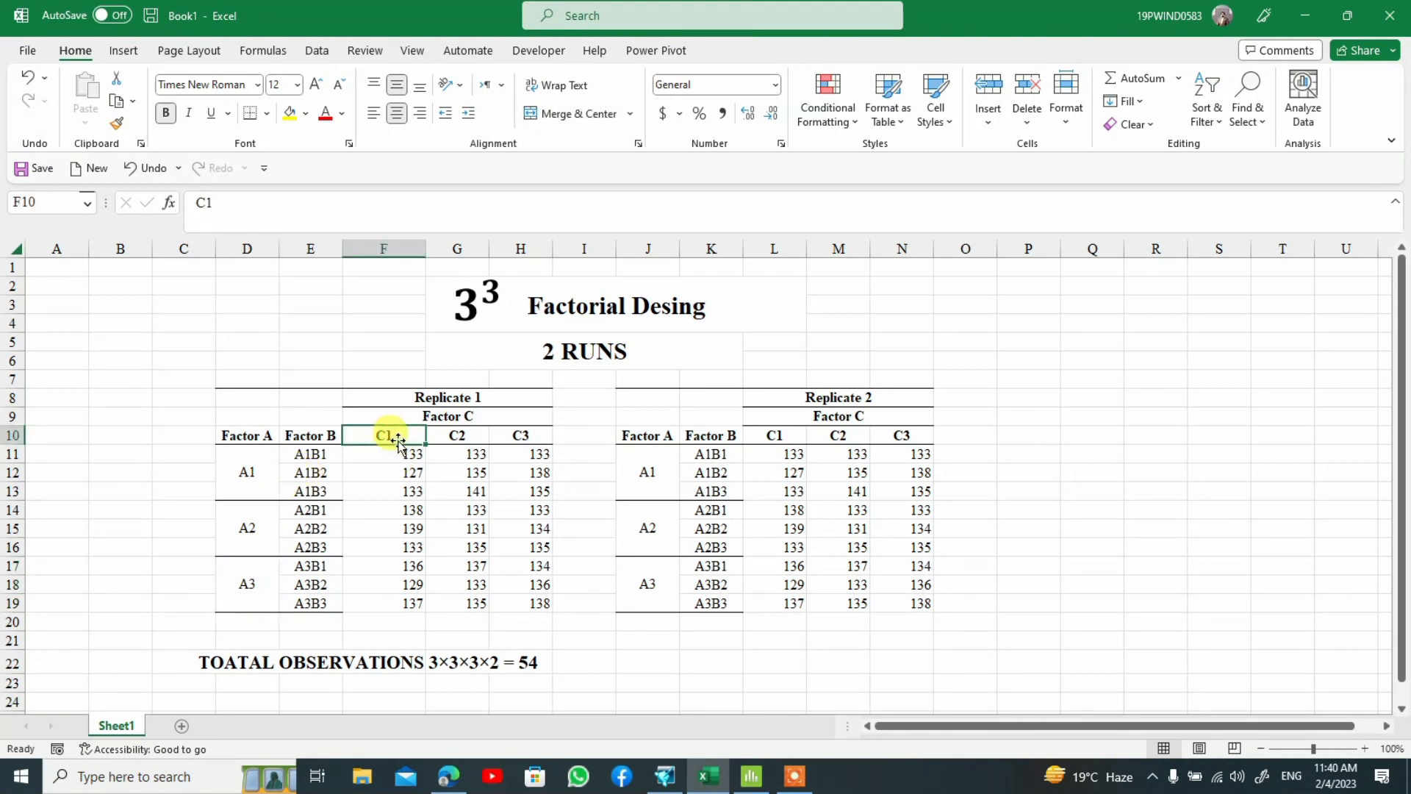
{"action": "left_click", "coordinate": [457, 440]}
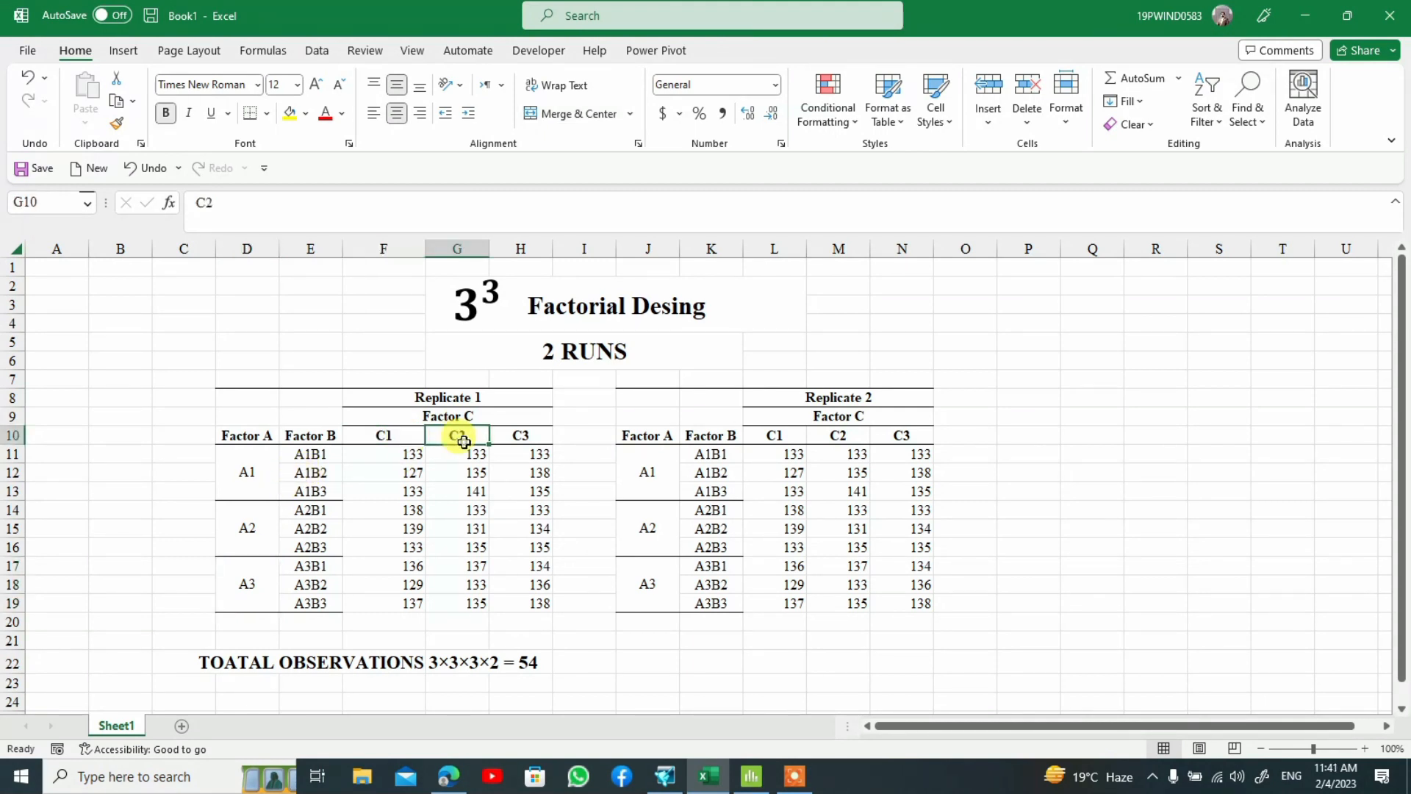
{"action": "left_click", "coordinate": [508, 436]}
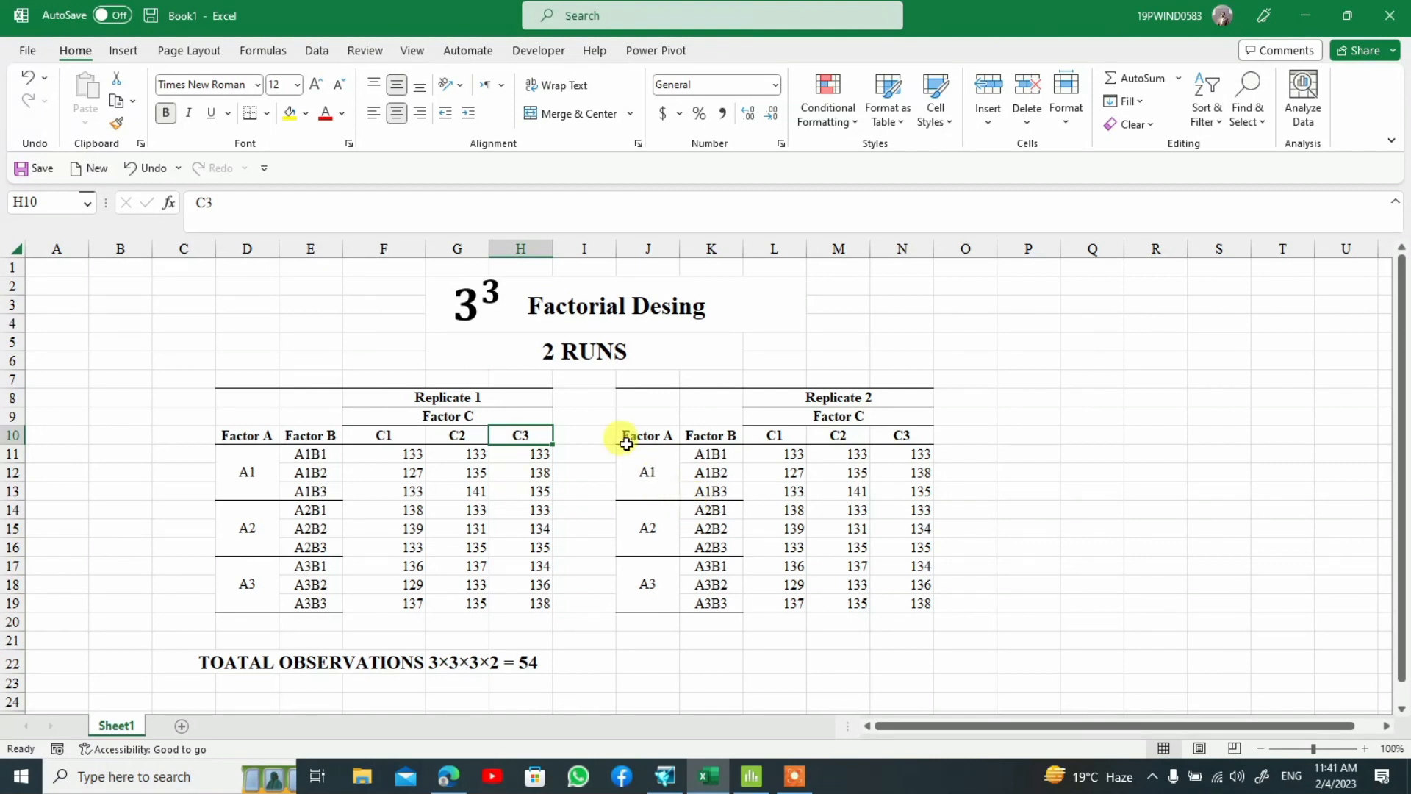
{"action": "left_click", "coordinate": [582, 352]}
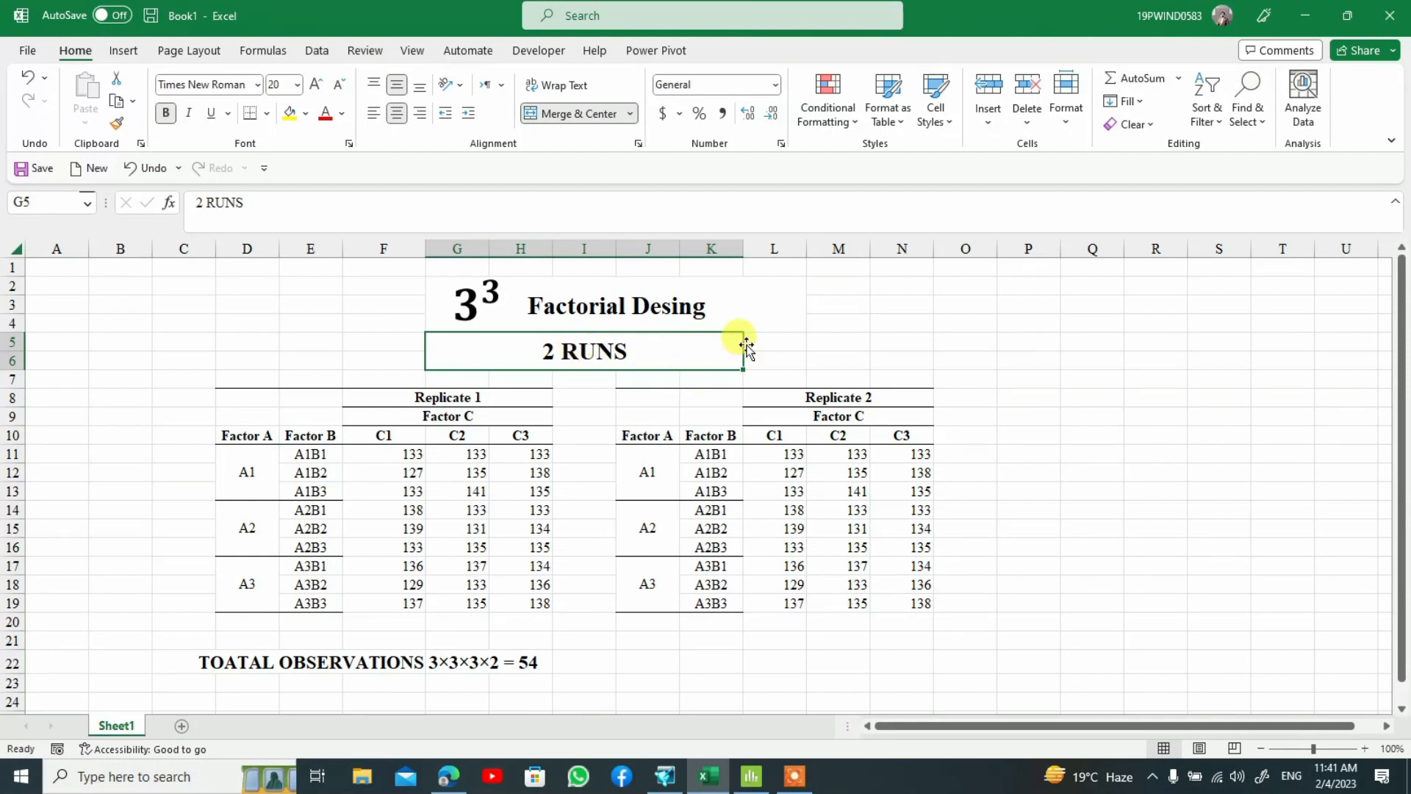
{"action": "left_click", "coordinate": [651, 313]}
{"action": "left_click", "coordinate": [650, 351]}
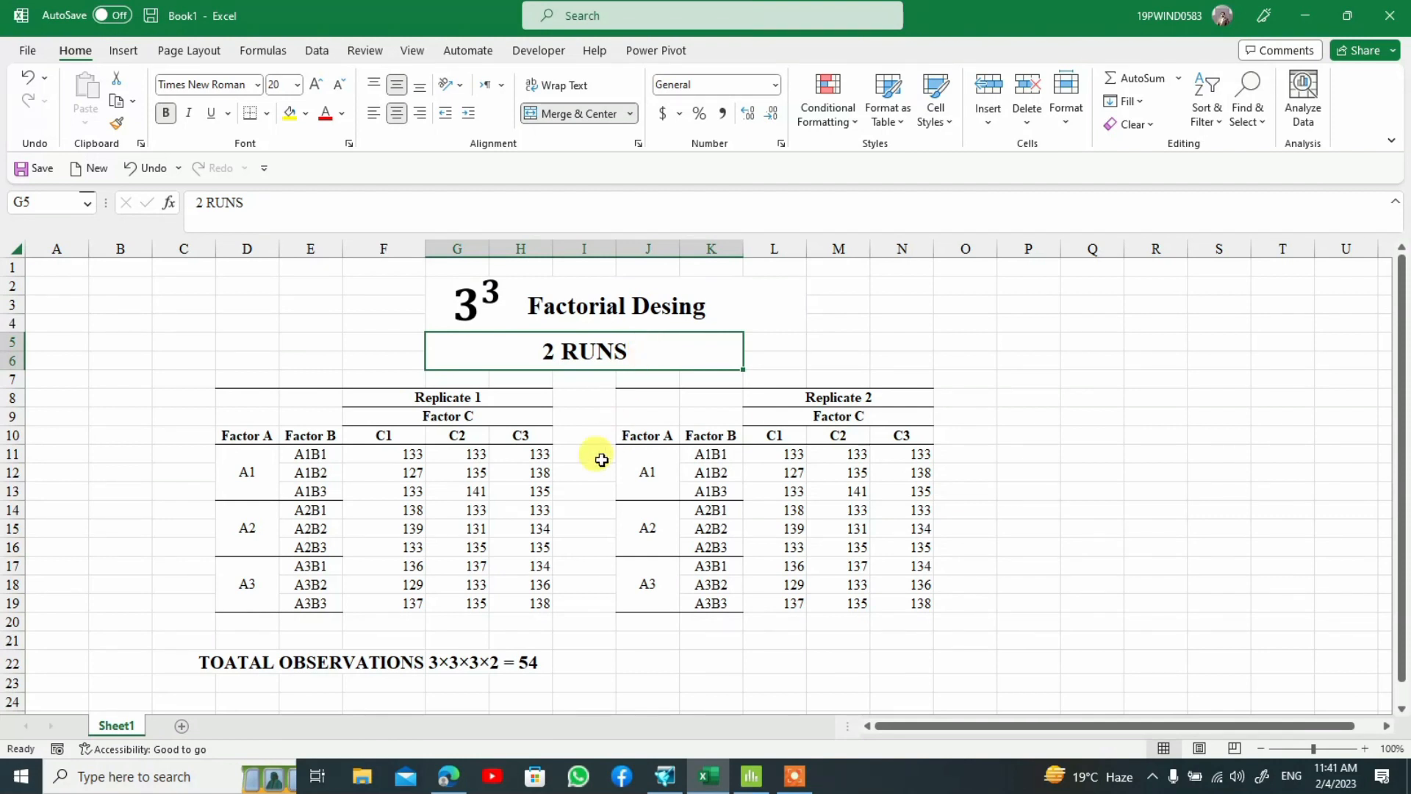
{"action": "left_click", "coordinate": [528, 507]}
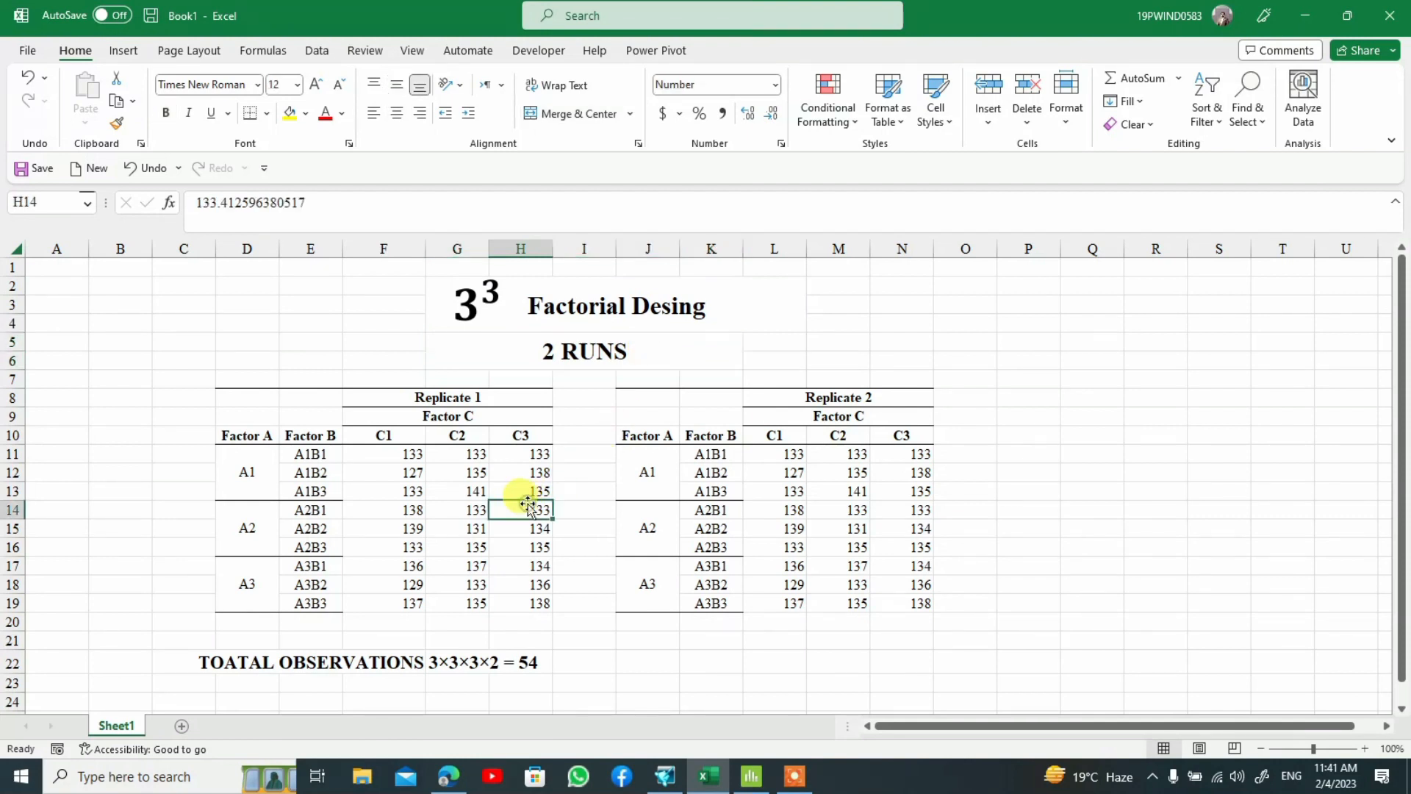
Trace how observations in the Replicate 1 table correspond to combinations of Factor A, Factor B and Factor C levels.
{"action": "left_click", "coordinate": [256, 437]}
{"action": "left_click", "coordinate": [290, 435]}
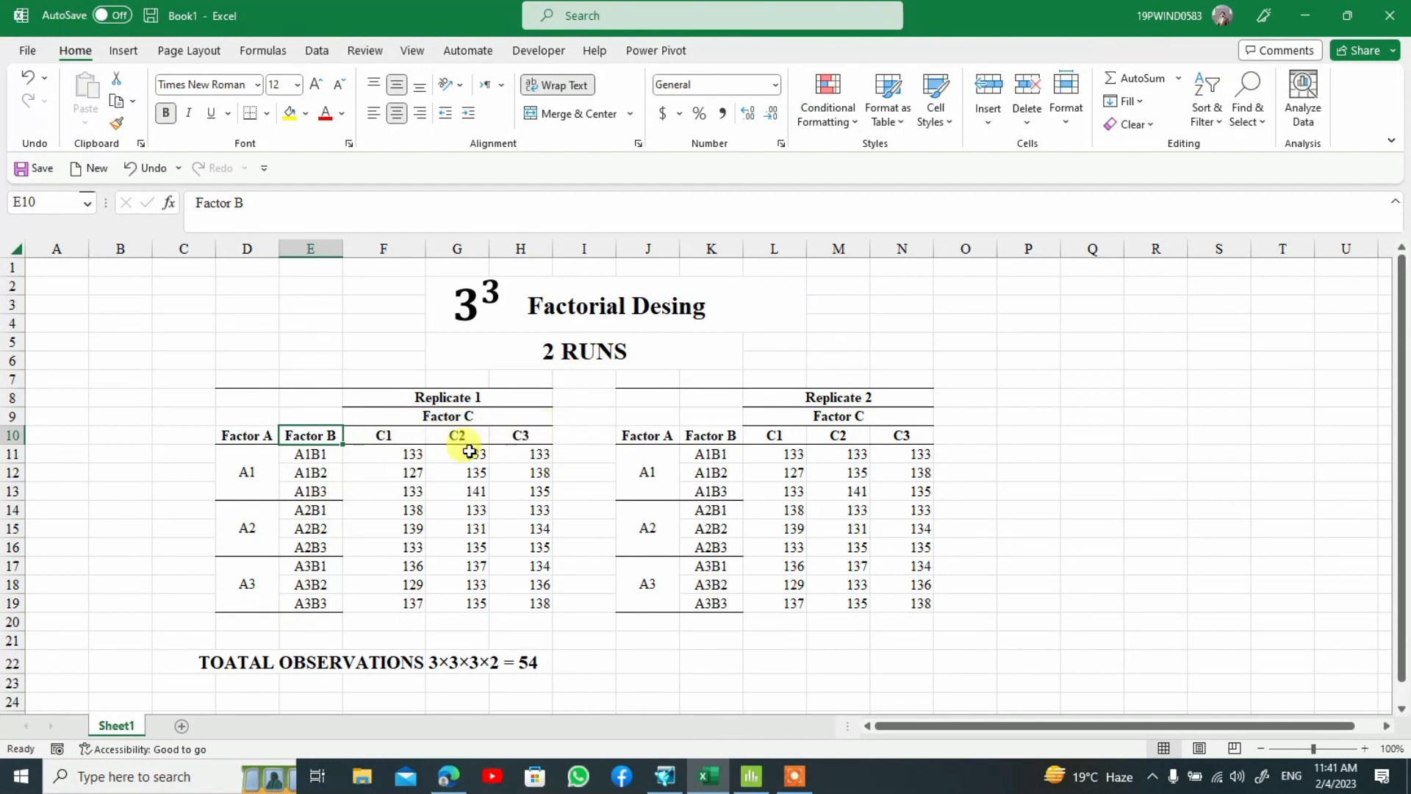
{"action": "left_click", "coordinate": [314, 489]}
{"action": "left_click", "coordinate": [238, 477]}
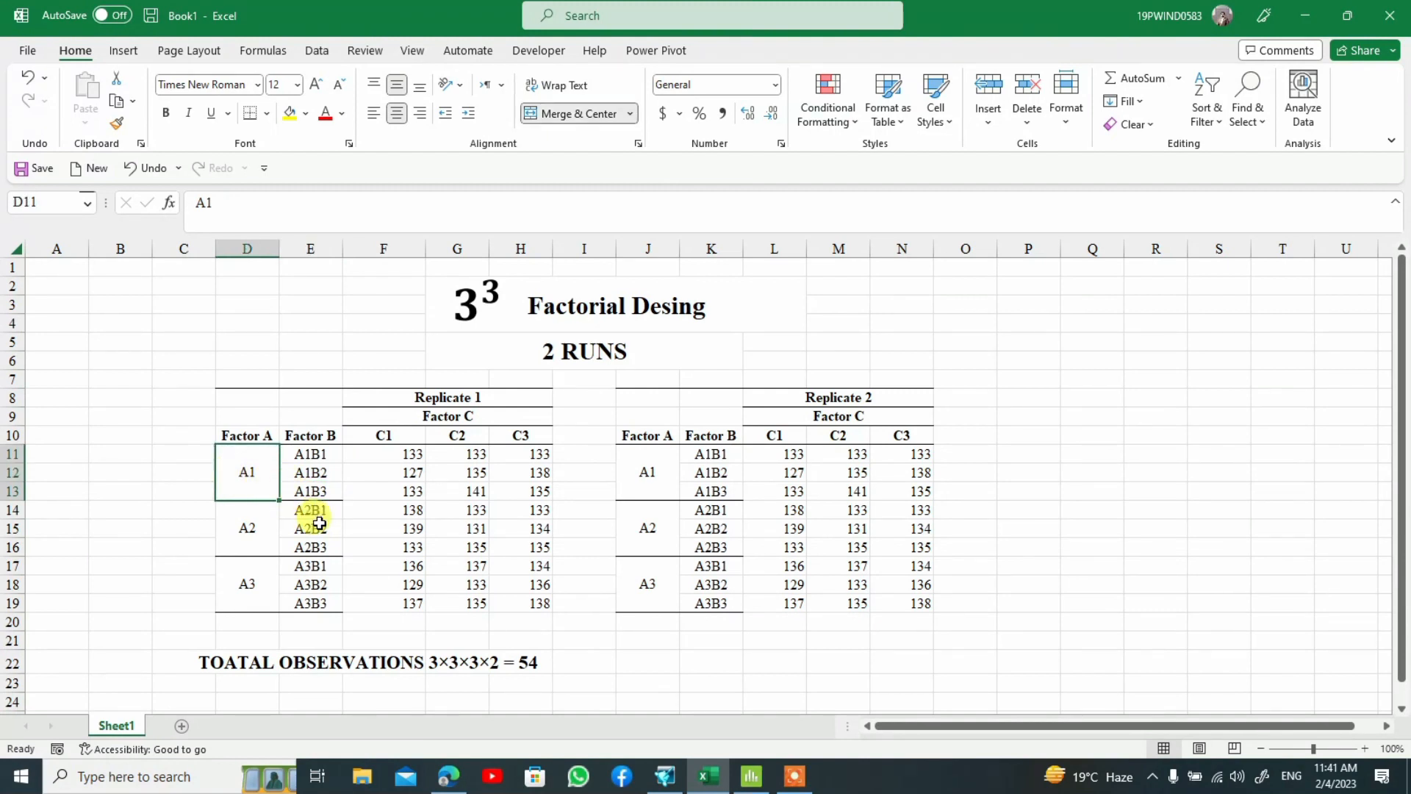
{"action": "left_click", "coordinate": [410, 456]}
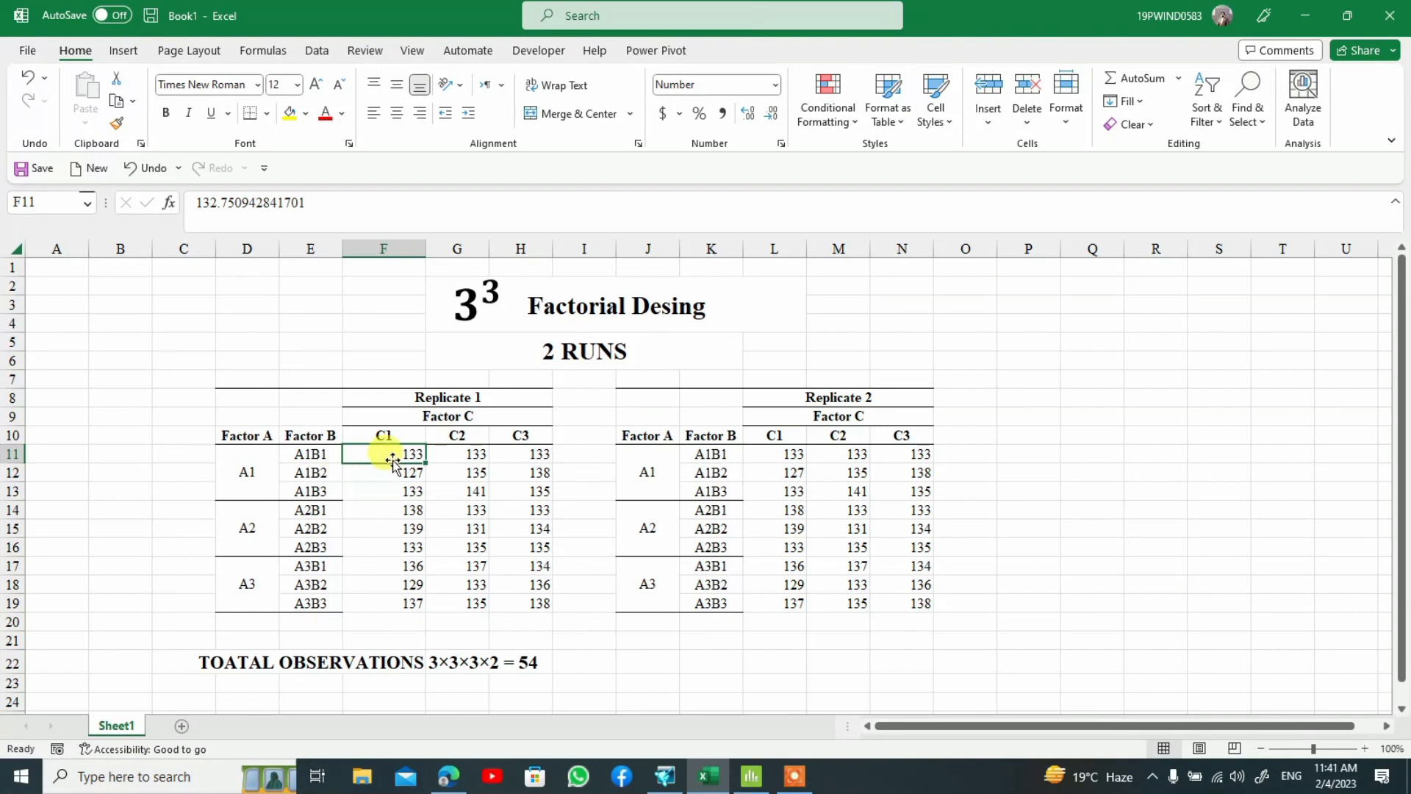
{"action": "left_click", "coordinate": [257, 483]}
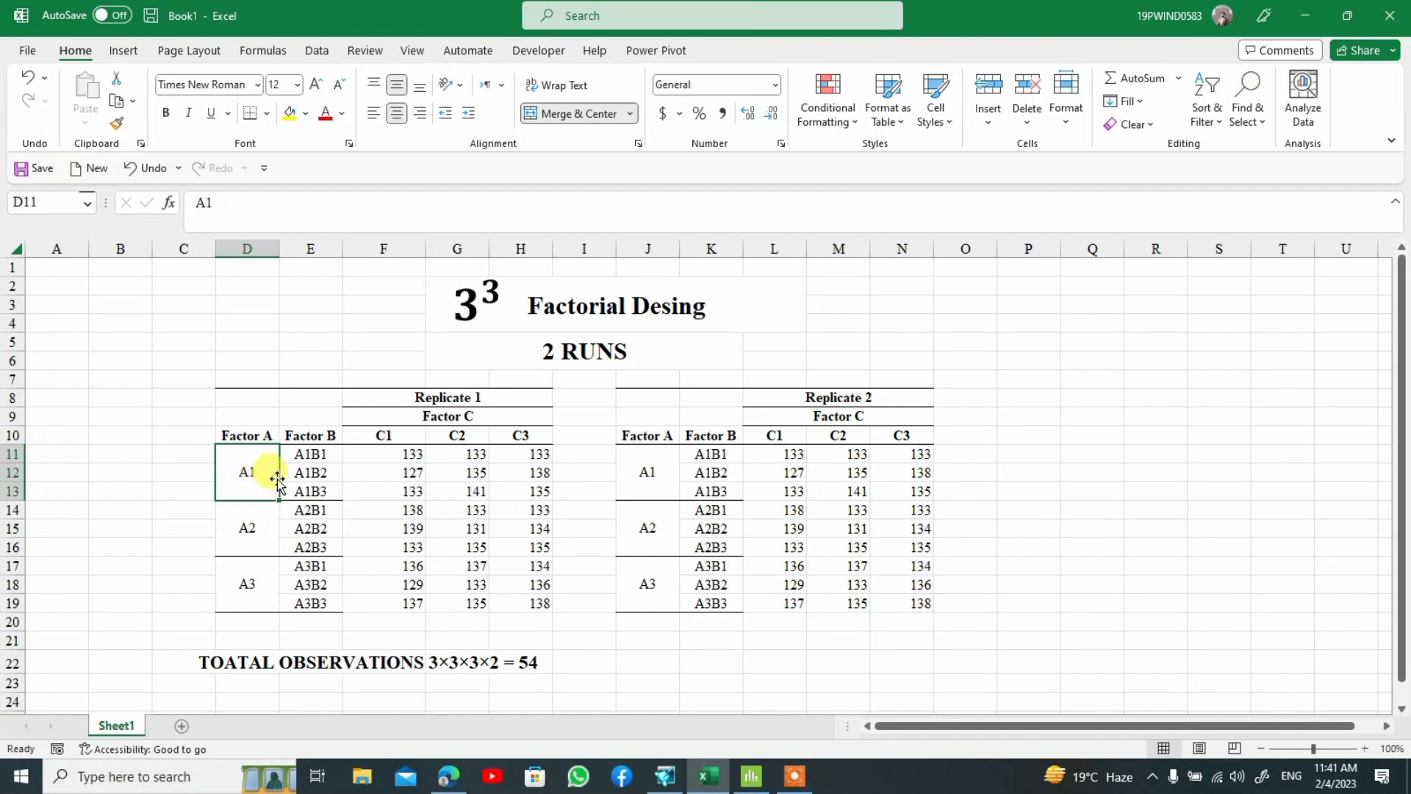
{"action": "left_click", "coordinate": [310, 457]}
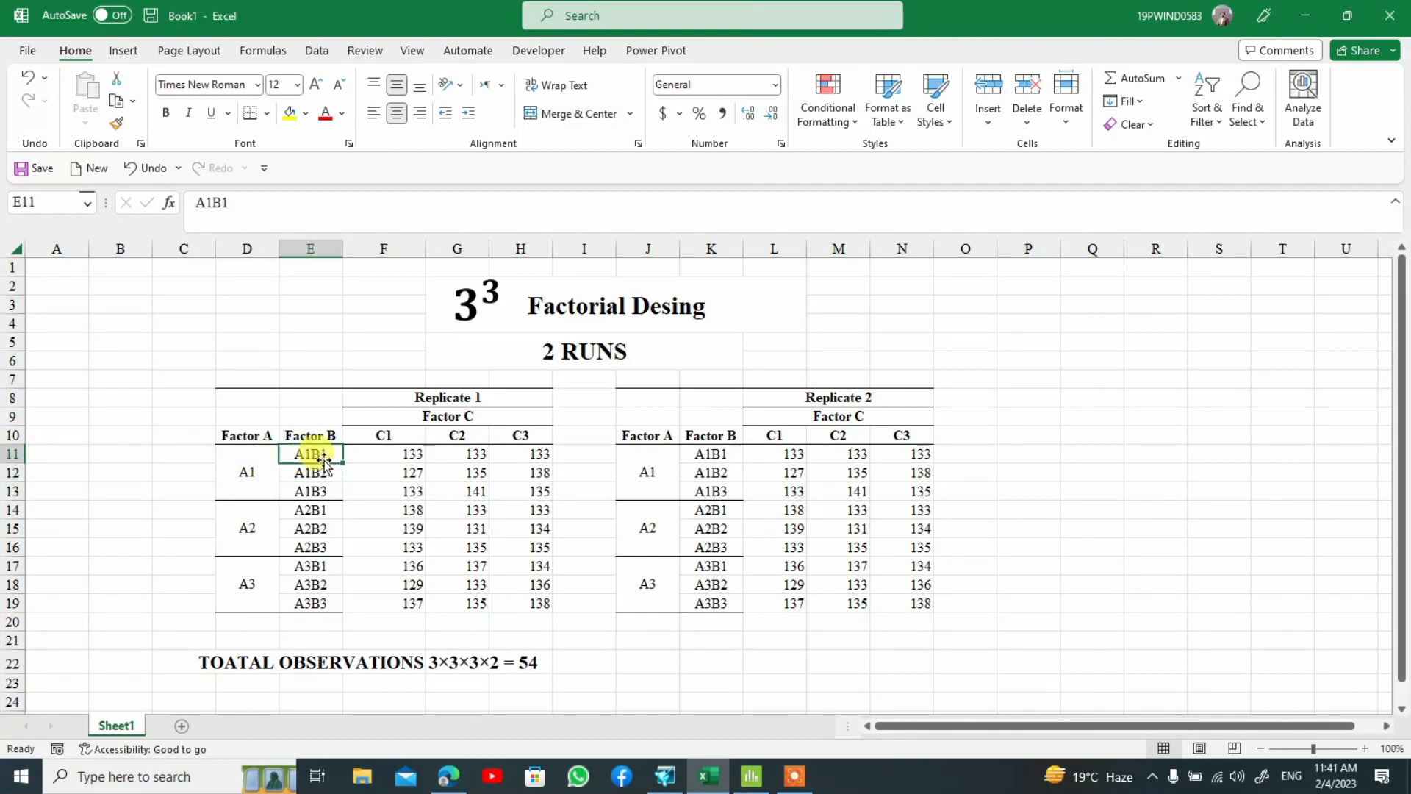
{"action": "left_click", "coordinate": [378, 435]}
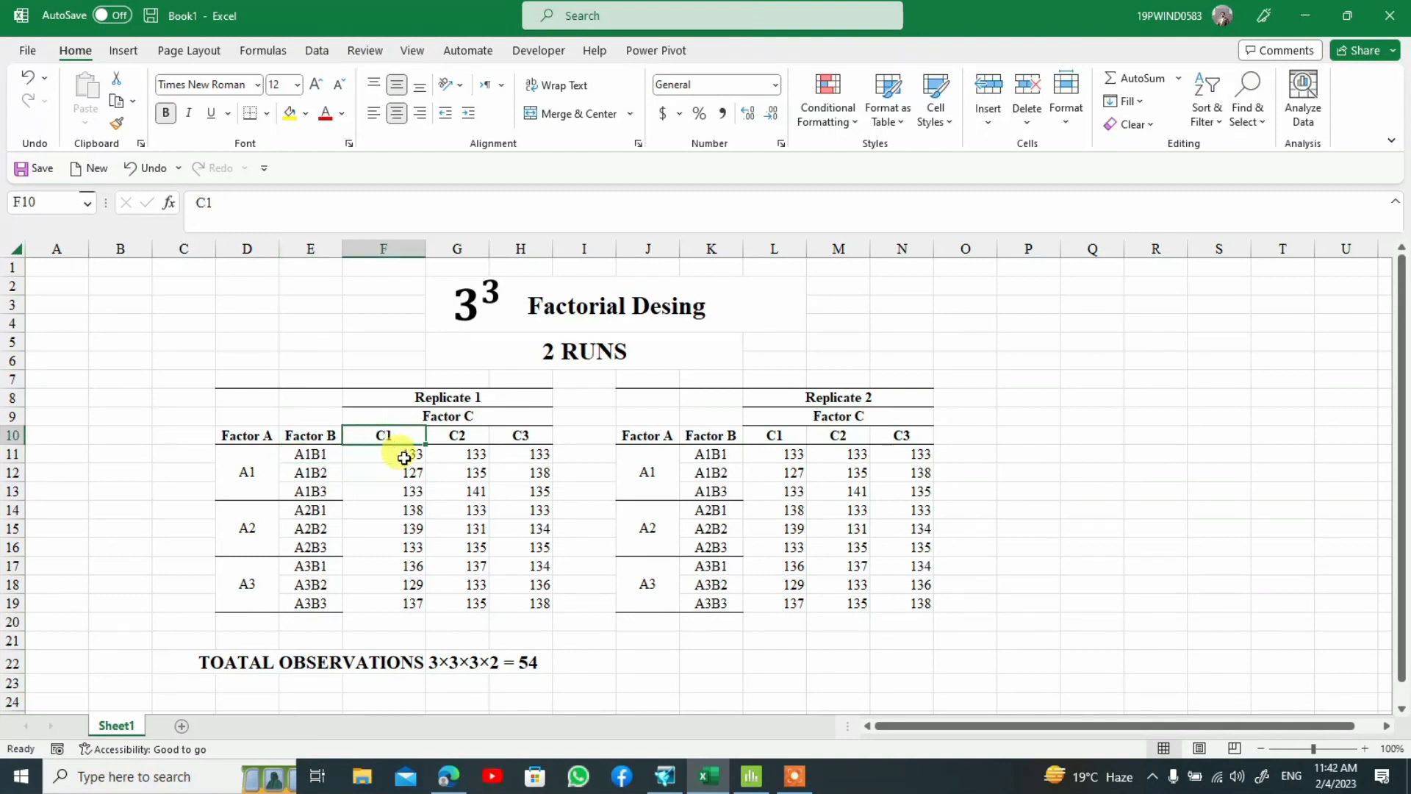
{"action": "left_click", "coordinate": [403, 456]}
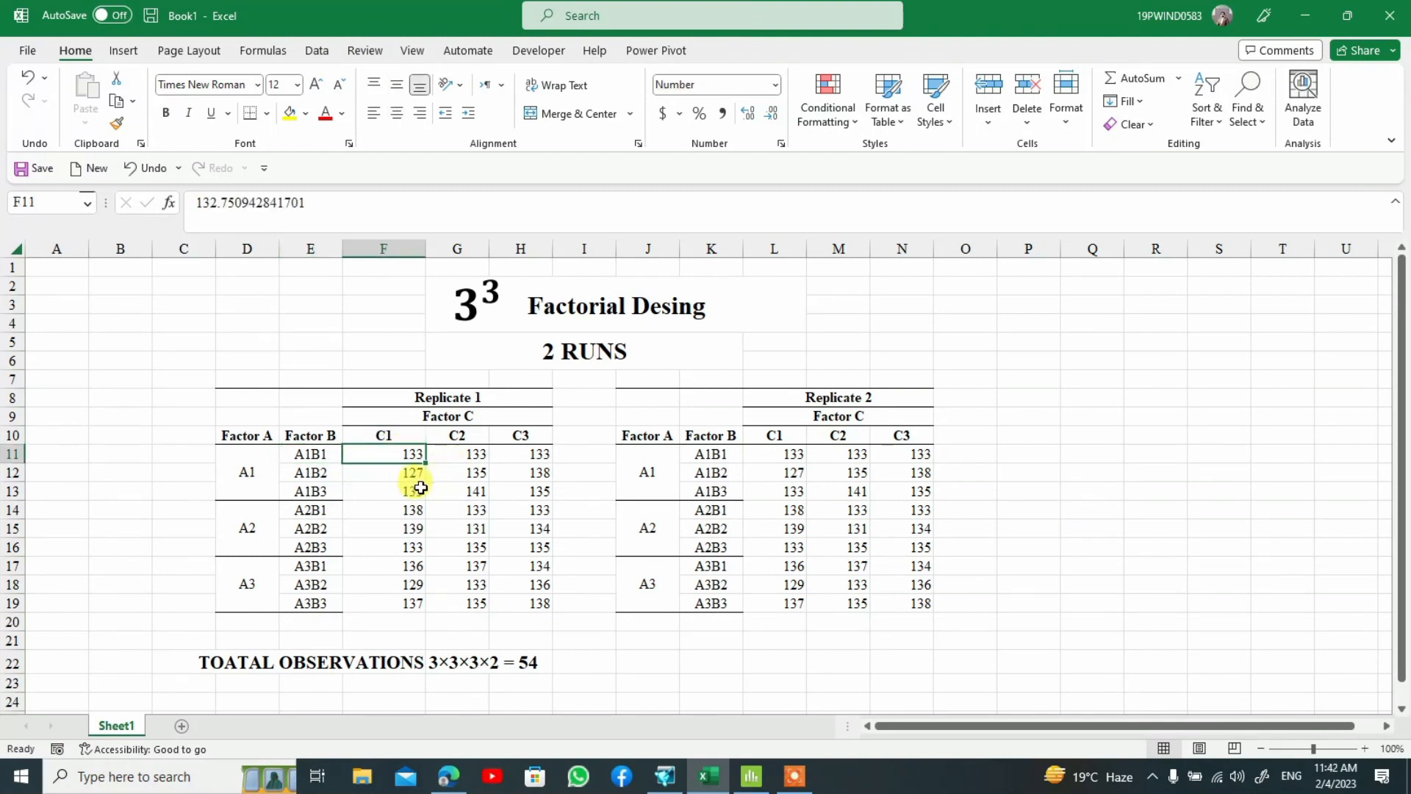
{"action": "left_click", "coordinate": [411, 476]}
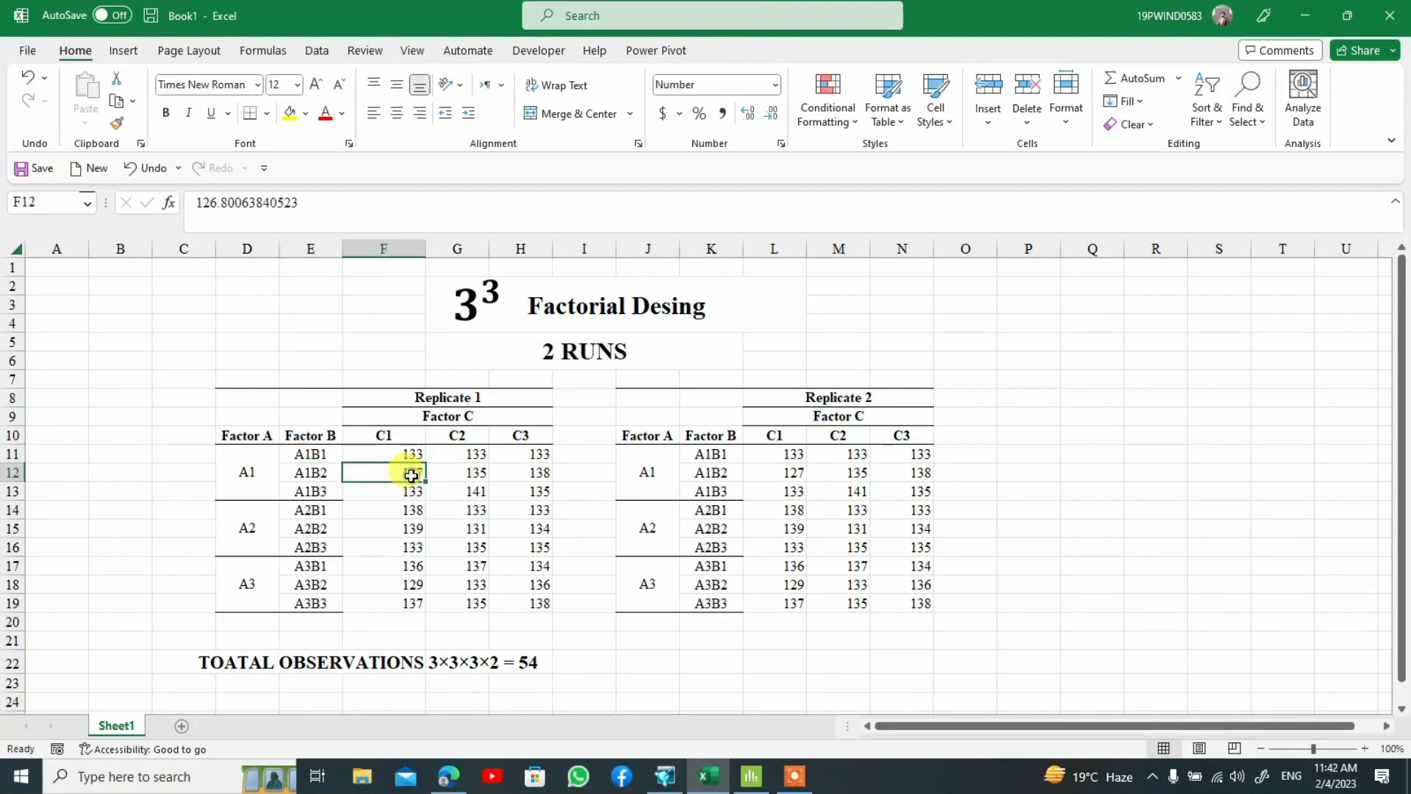
{"action": "left_click", "coordinate": [259, 476]}
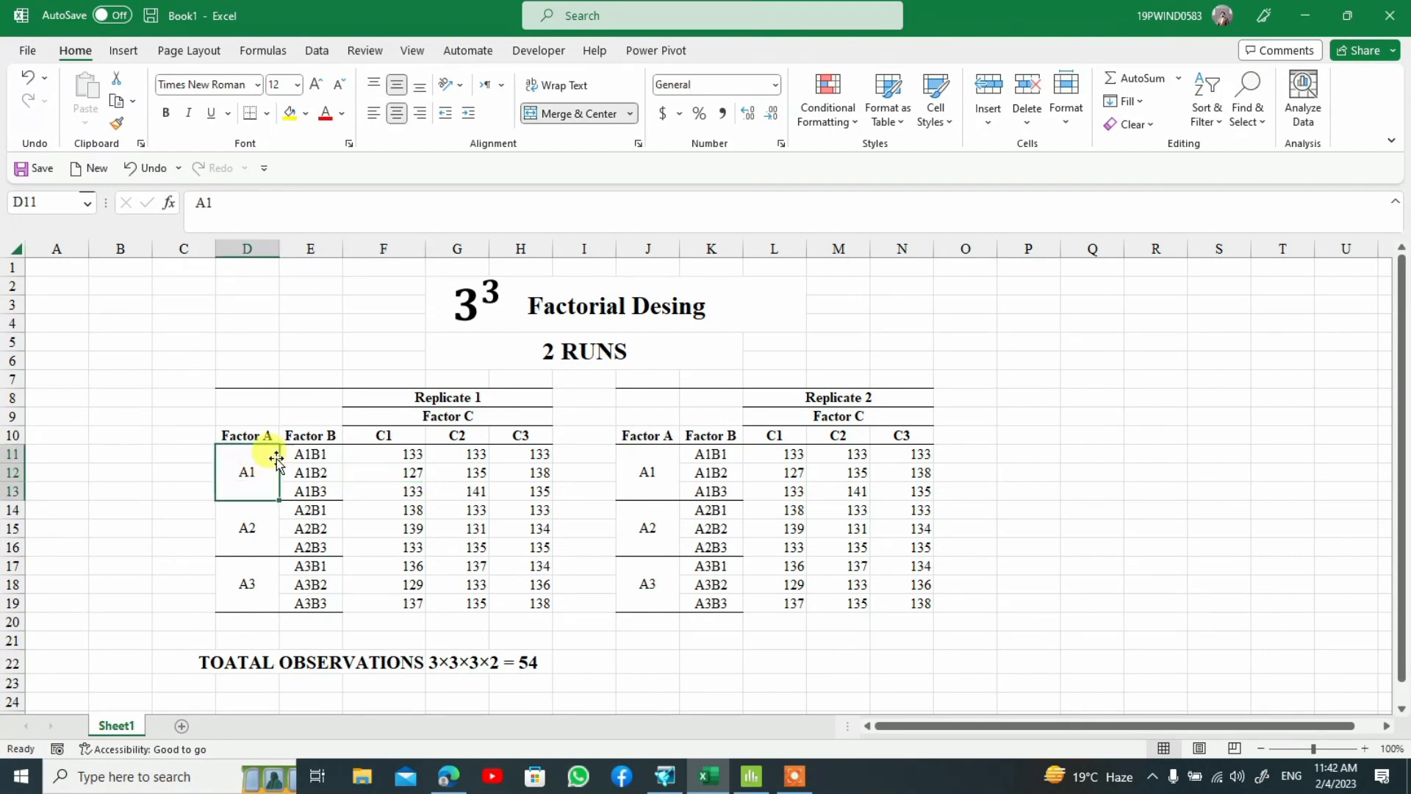
{"action": "left_click", "coordinate": [313, 476]}
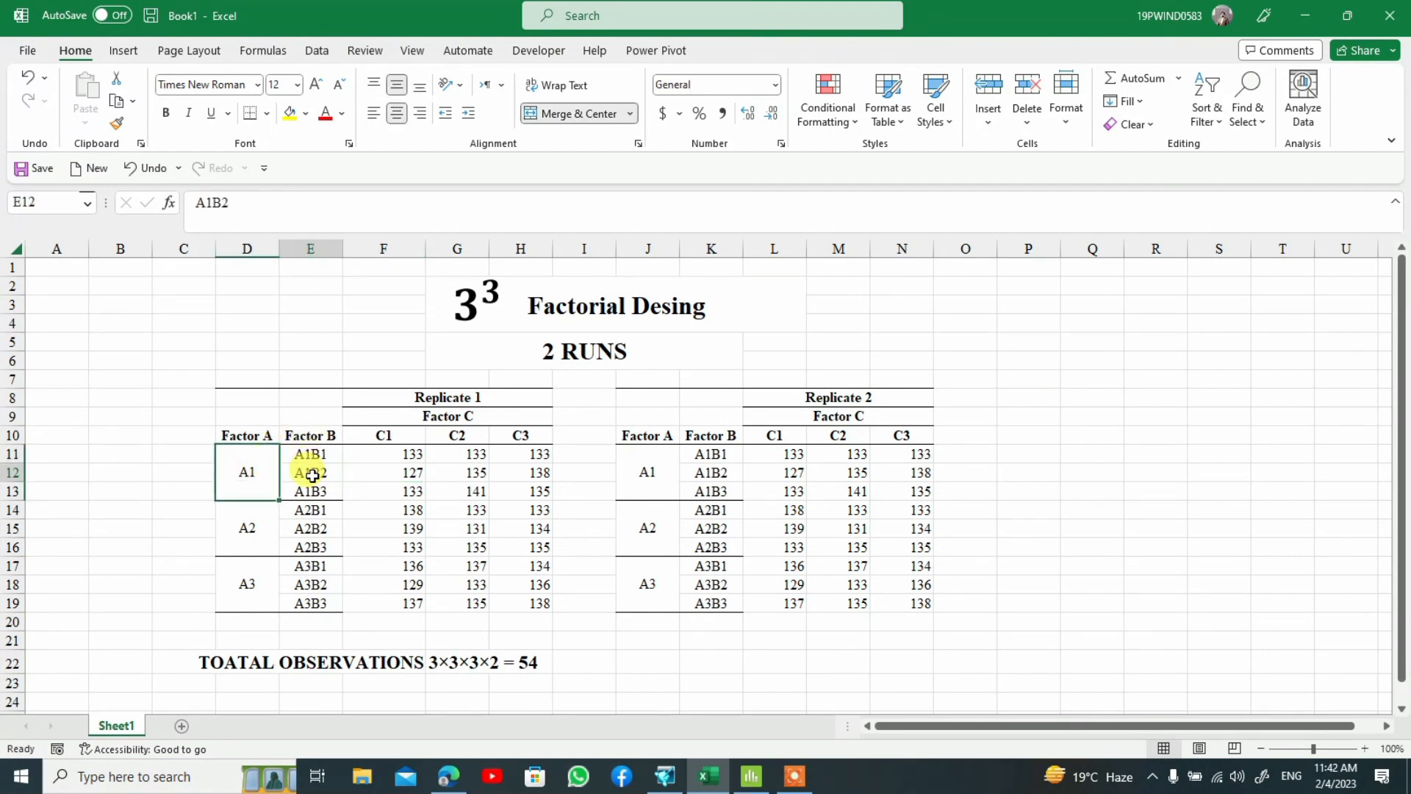
{"action": "left_click", "coordinate": [386, 438]}
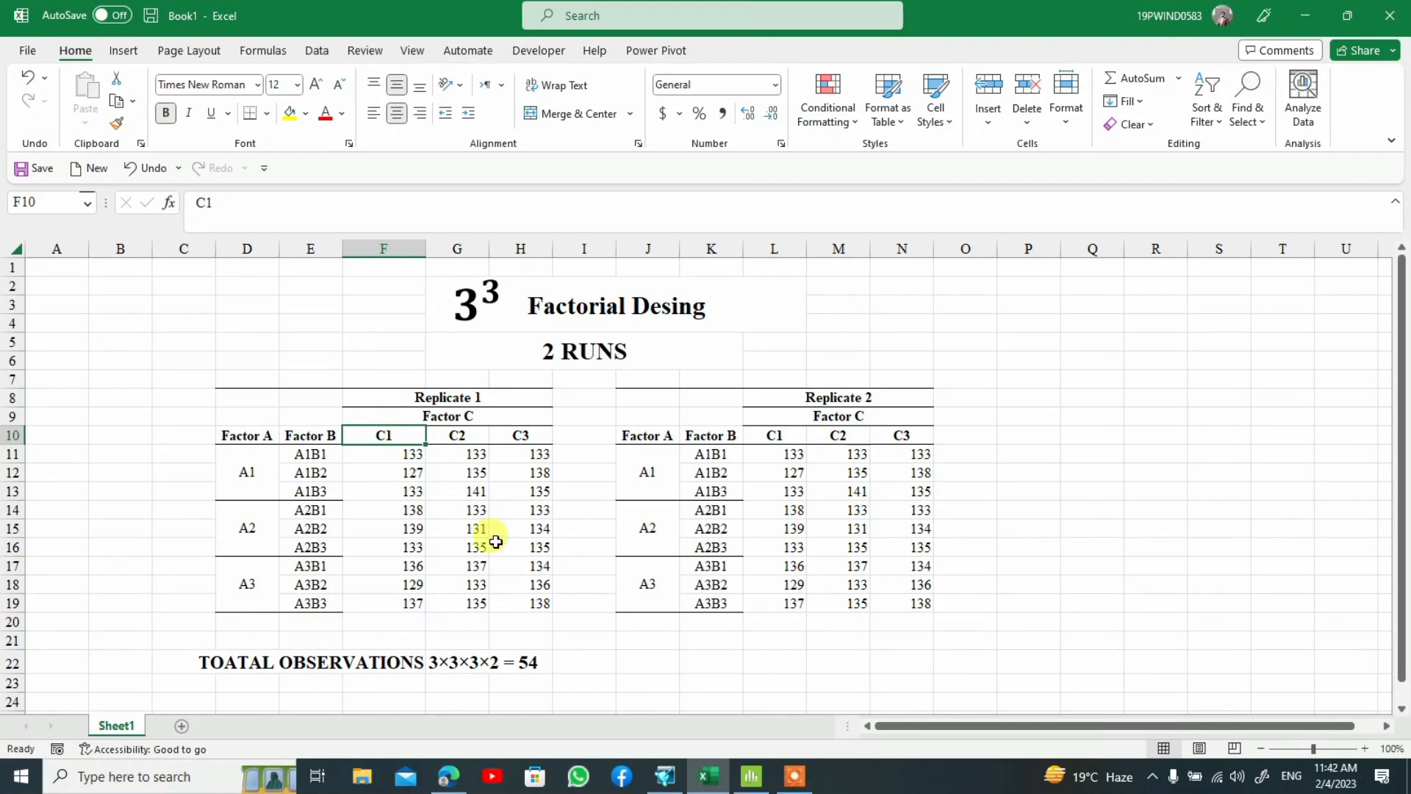
{"action": "left_click", "coordinate": [543, 586]}
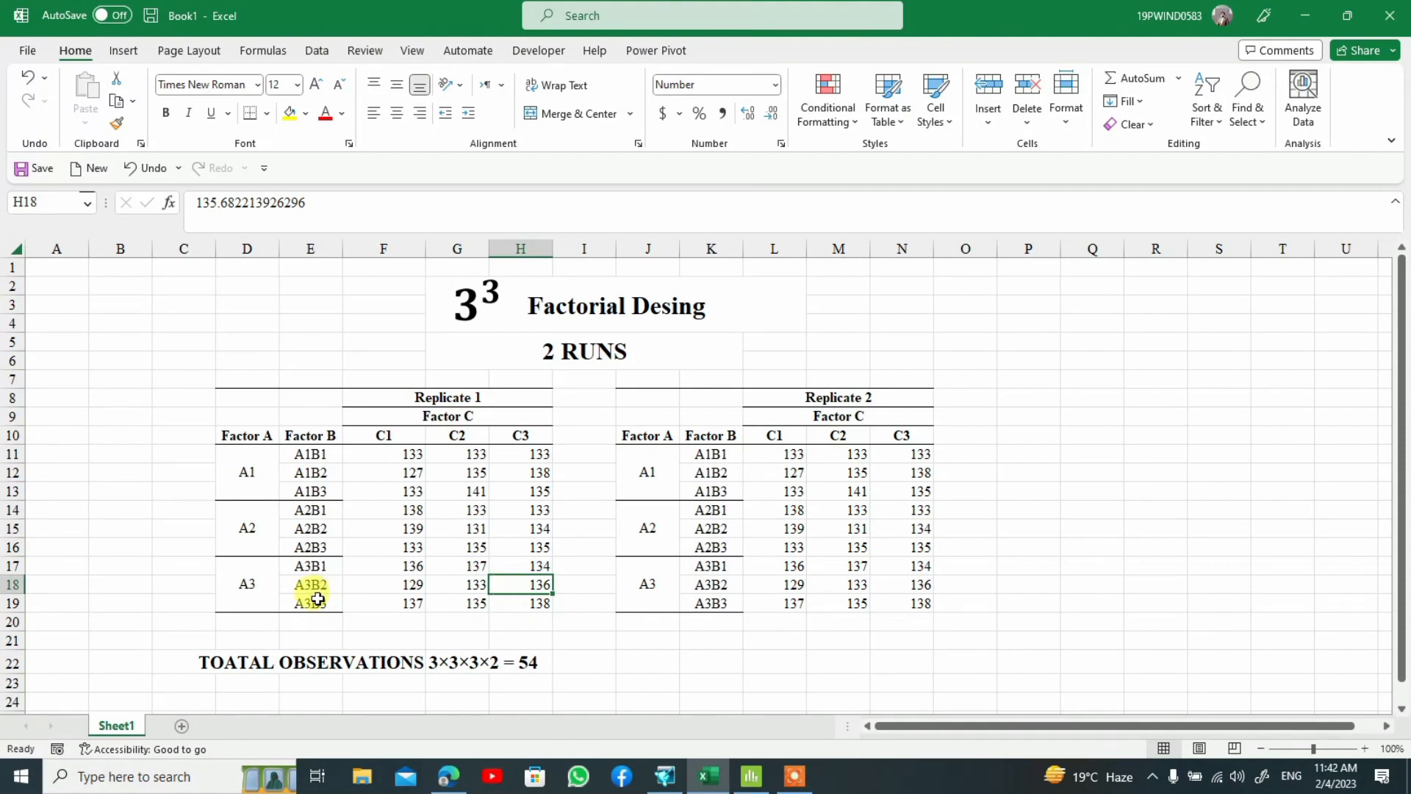
{"action": "left_click", "coordinate": [253, 587]}
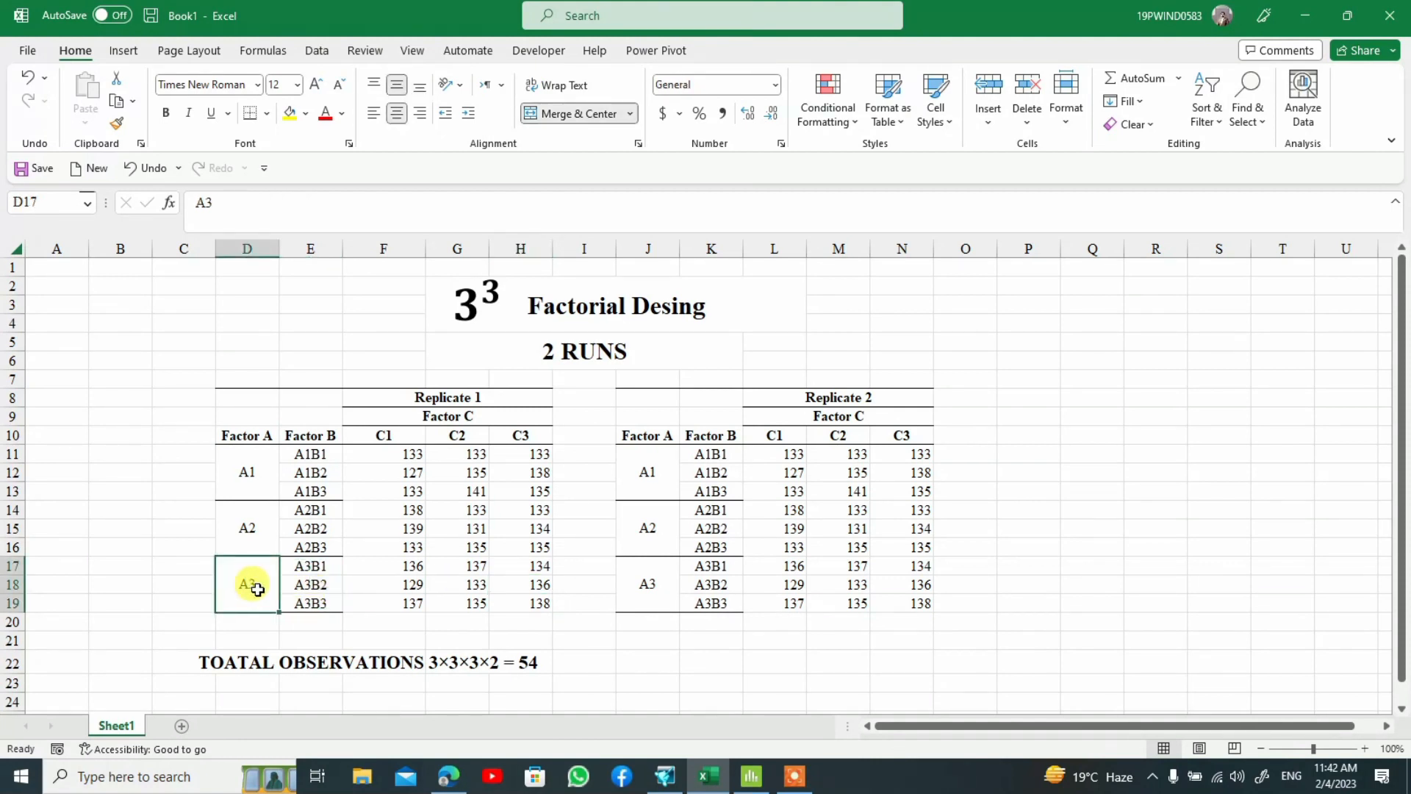
{"action": "left_click", "coordinate": [314, 586]}
{"action": "left_click", "coordinate": [531, 437]}
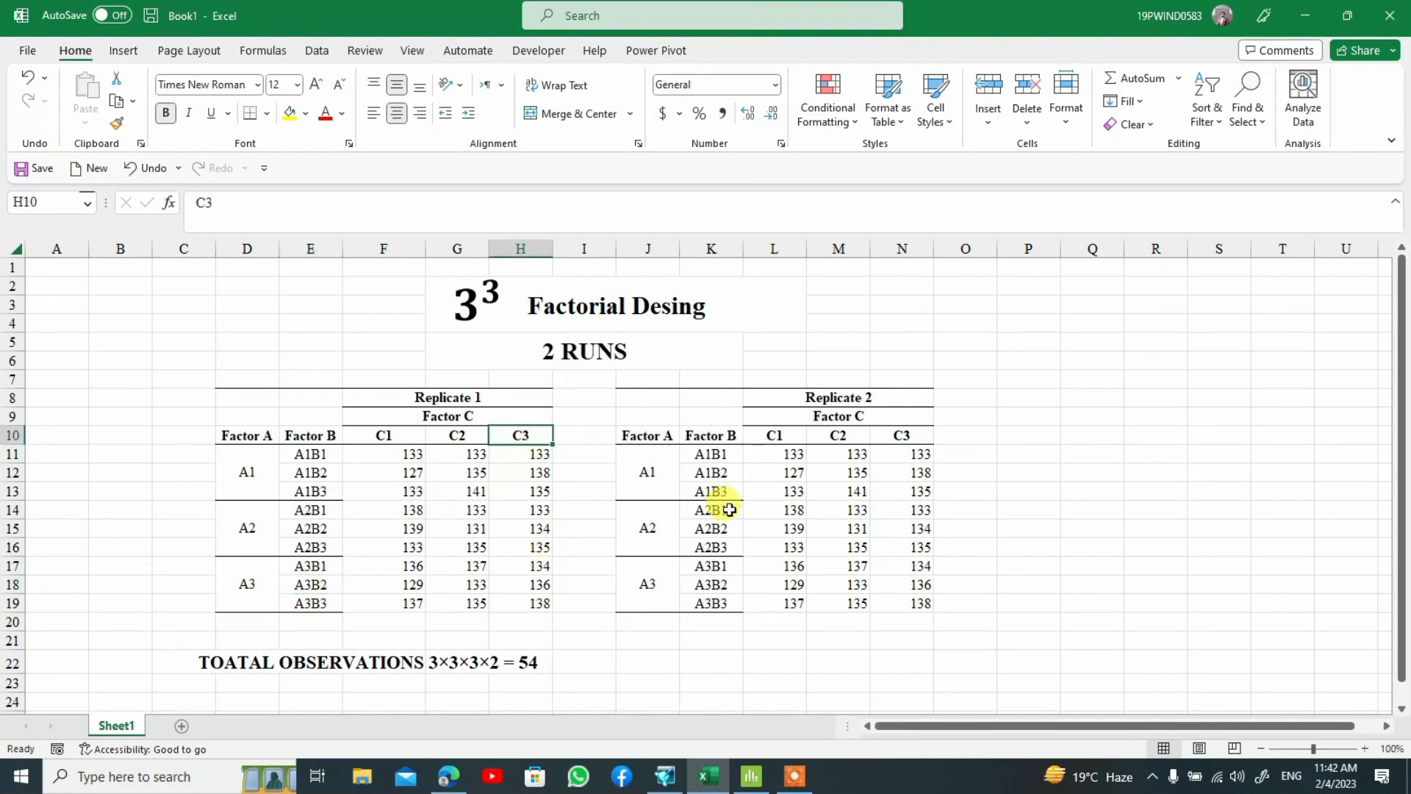
Review the Replicate 2 observations, the runs heading and the total observations note against the Replicate 1 data.
{"action": "left_click", "coordinate": [787, 526]}
{"action": "left_click", "coordinate": [595, 563]}
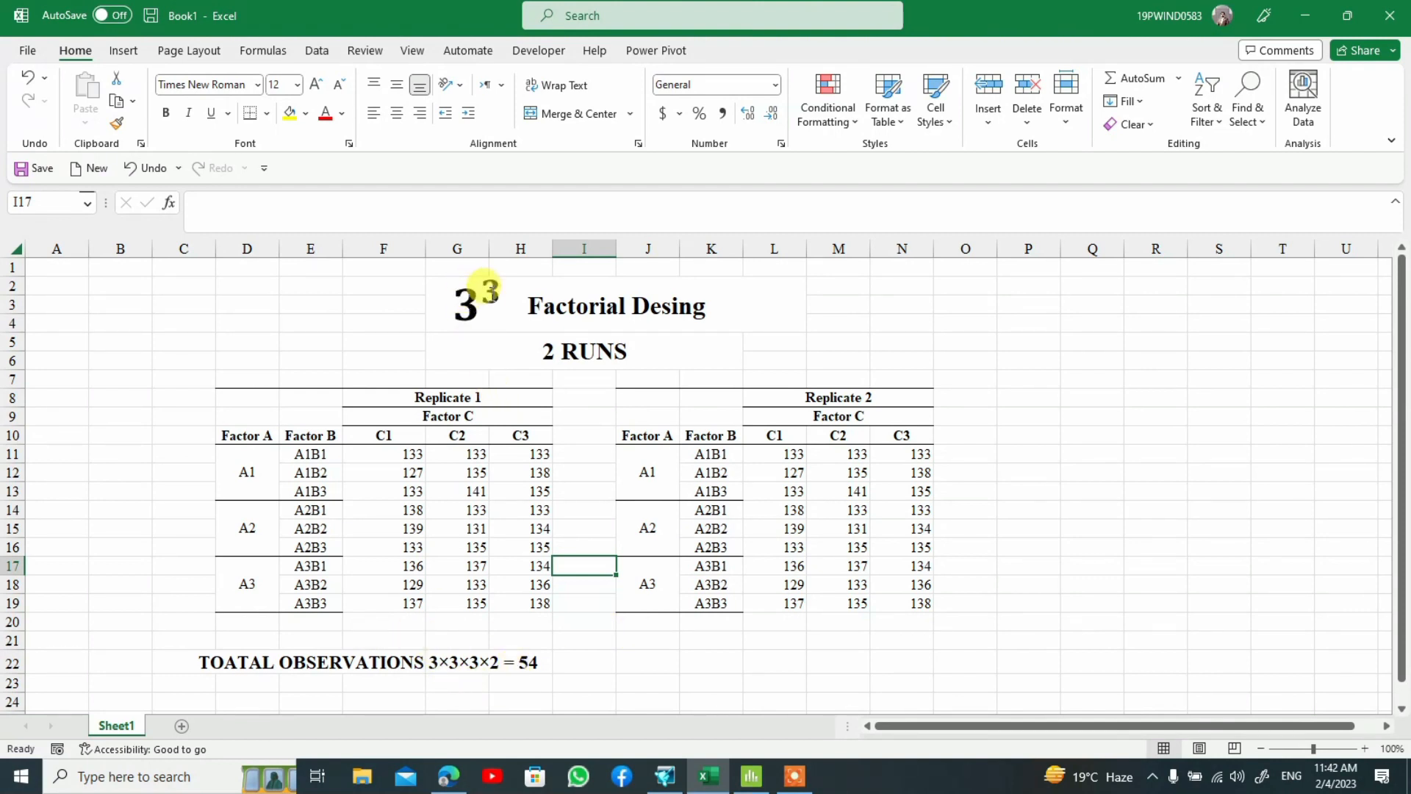
{"action": "left_click", "coordinate": [543, 356]}
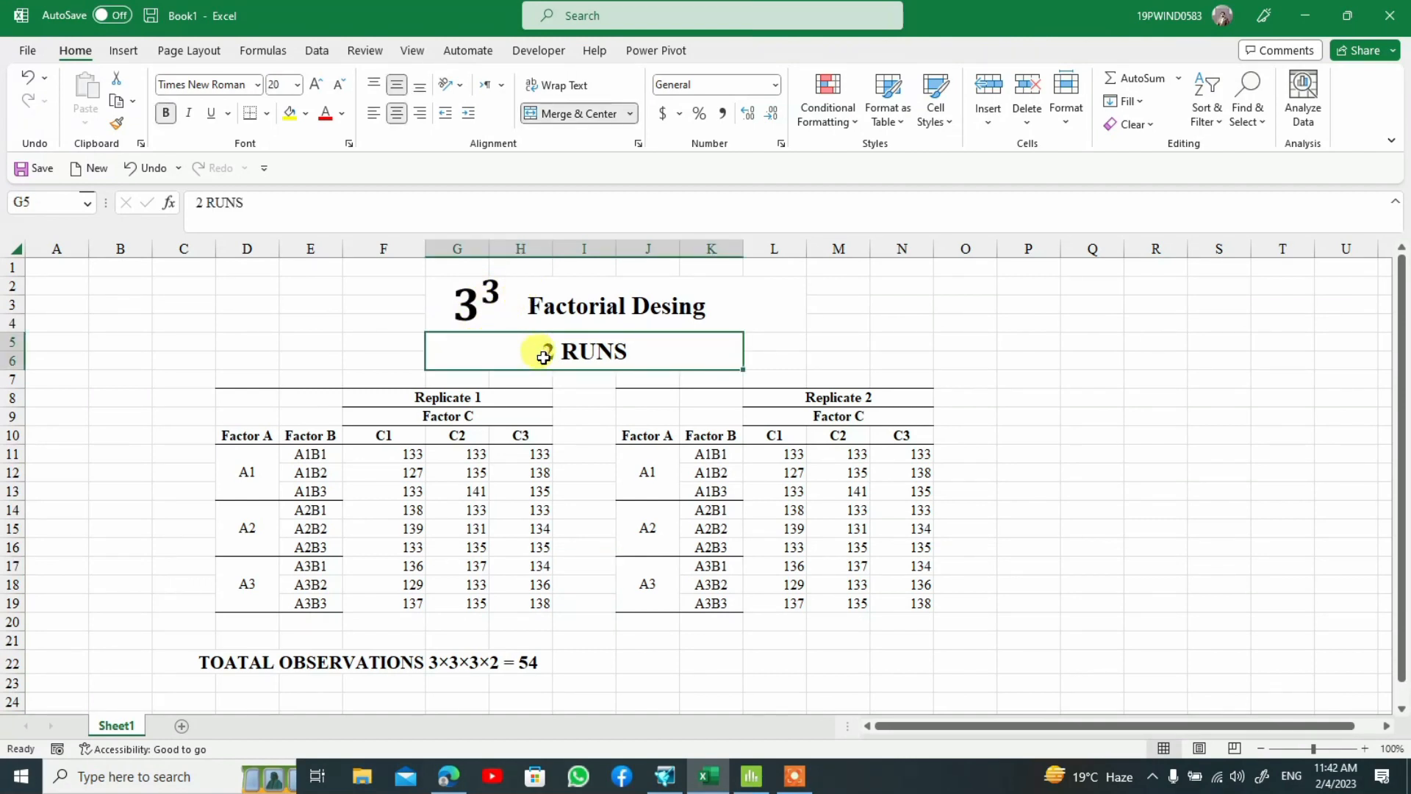
{"action": "left_click", "coordinate": [528, 662]}
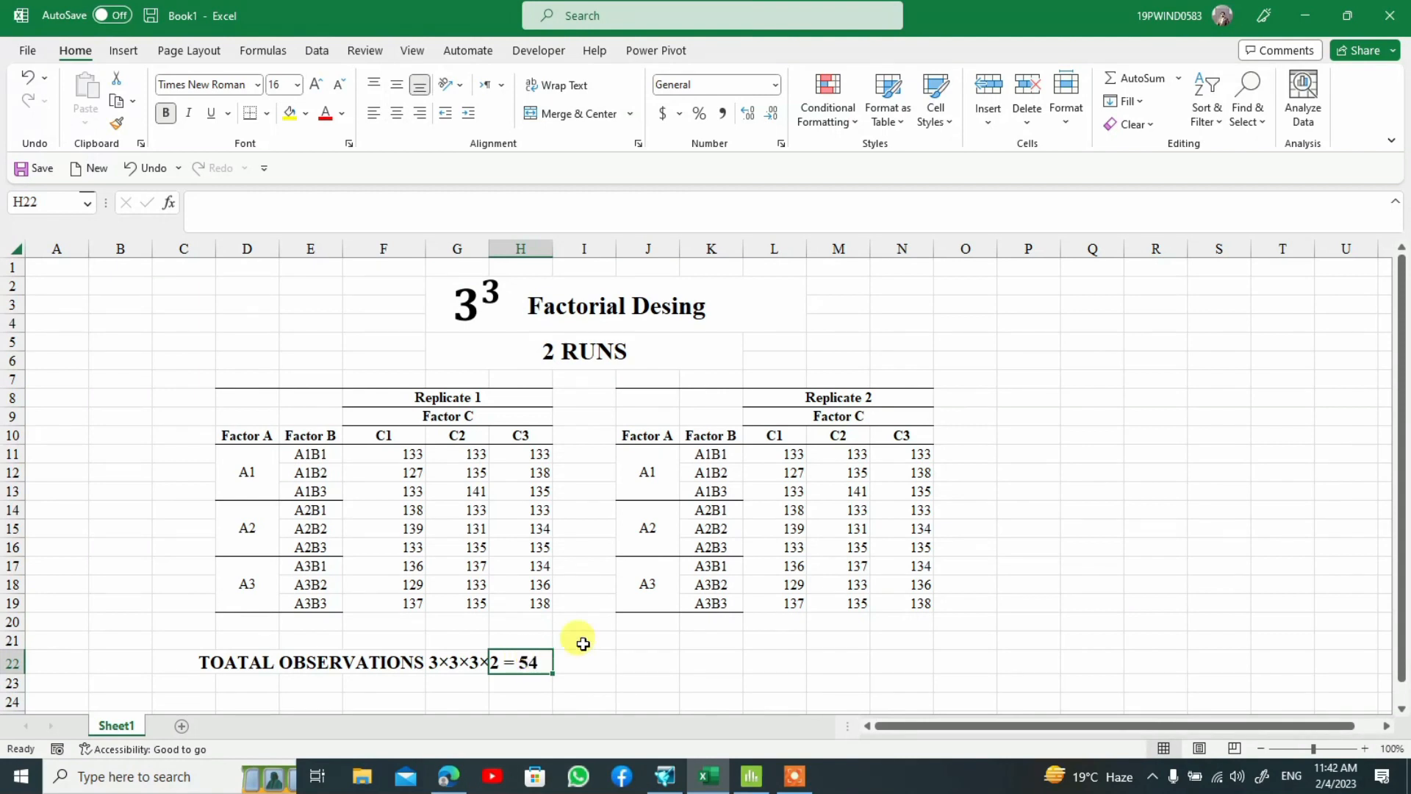
{"action": "left_click", "coordinate": [448, 505]}
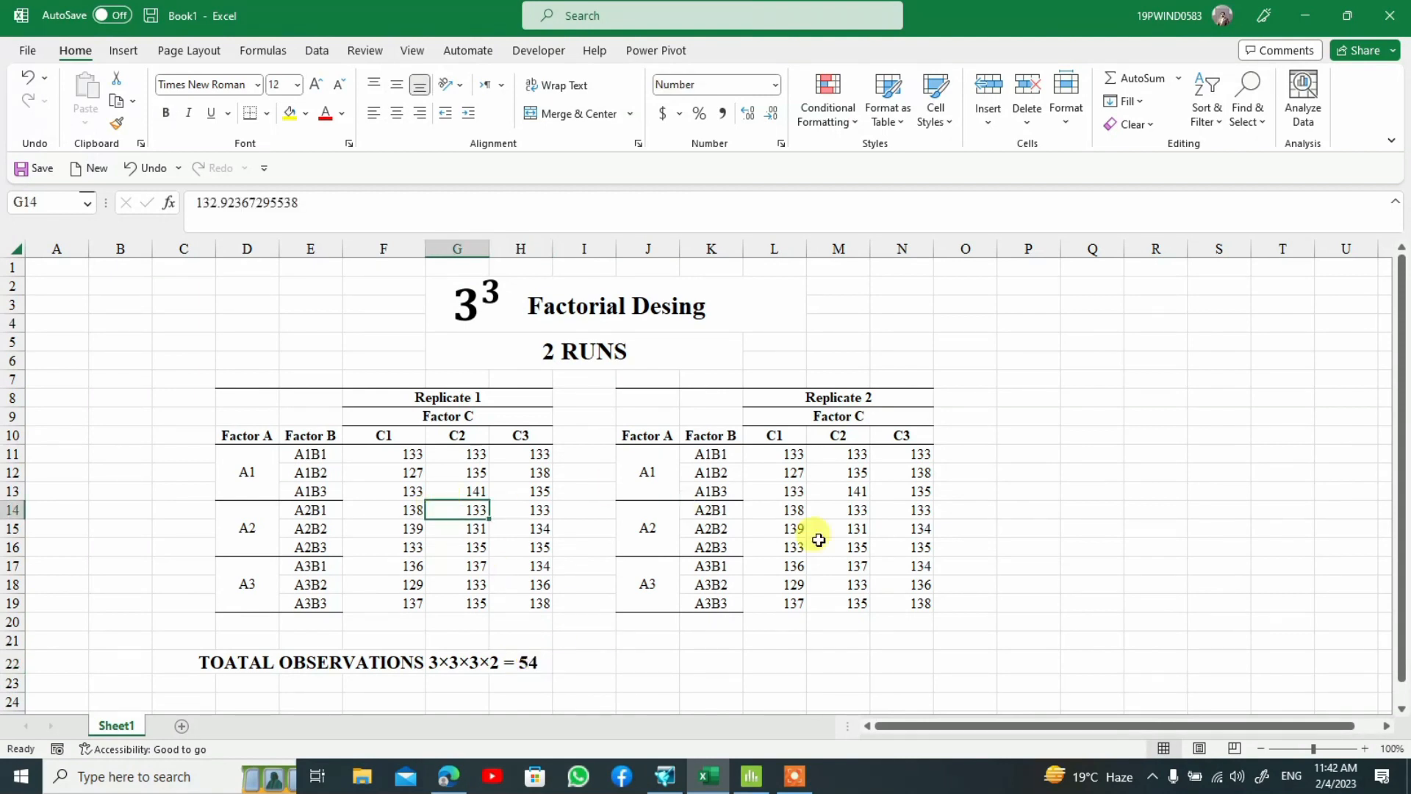
{"action": "left_click", "coordinate": [895, 585]}
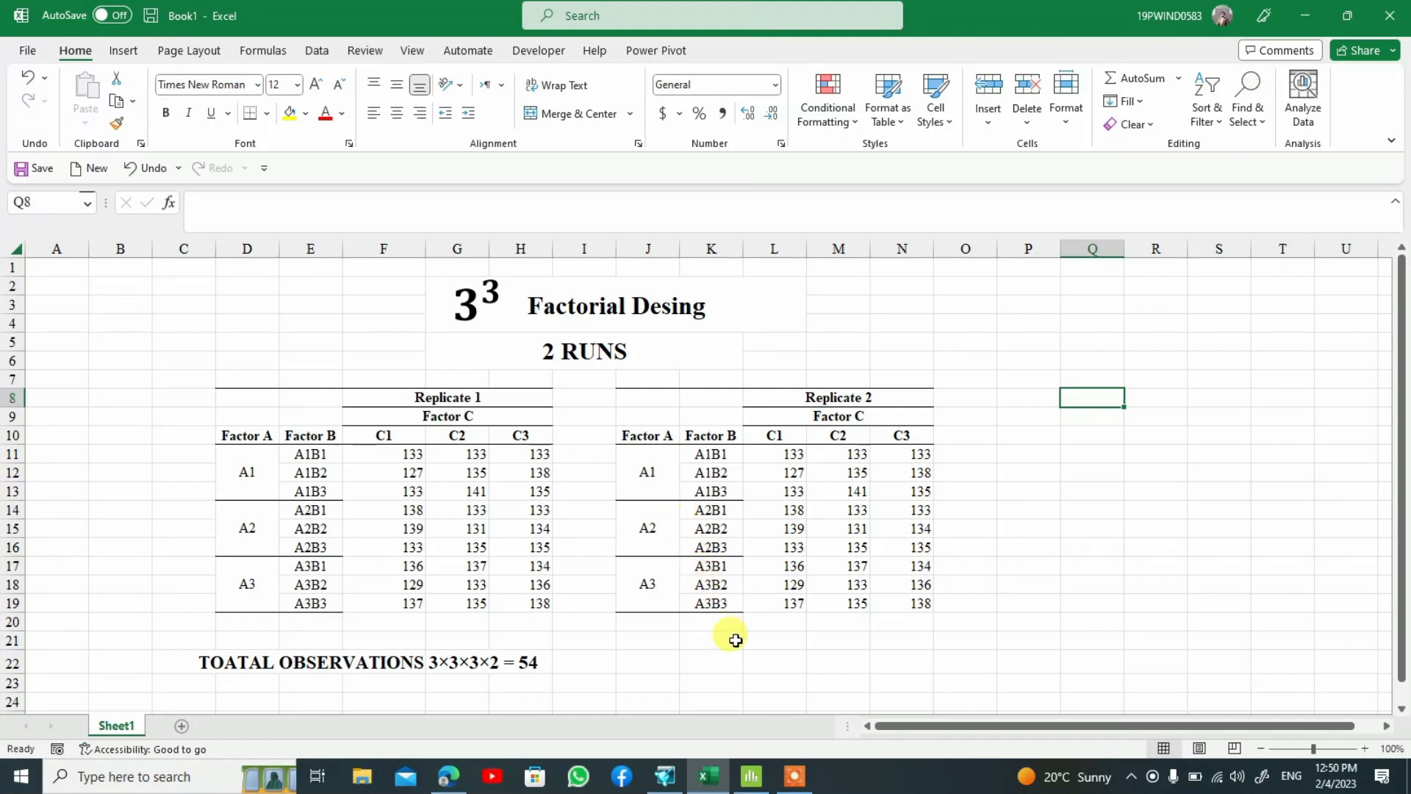
Switch to Minitab and open the Create Factorial Design dialog for a DOE factorial design.
{"action": "left_click", "coordinate": [753, 779]}
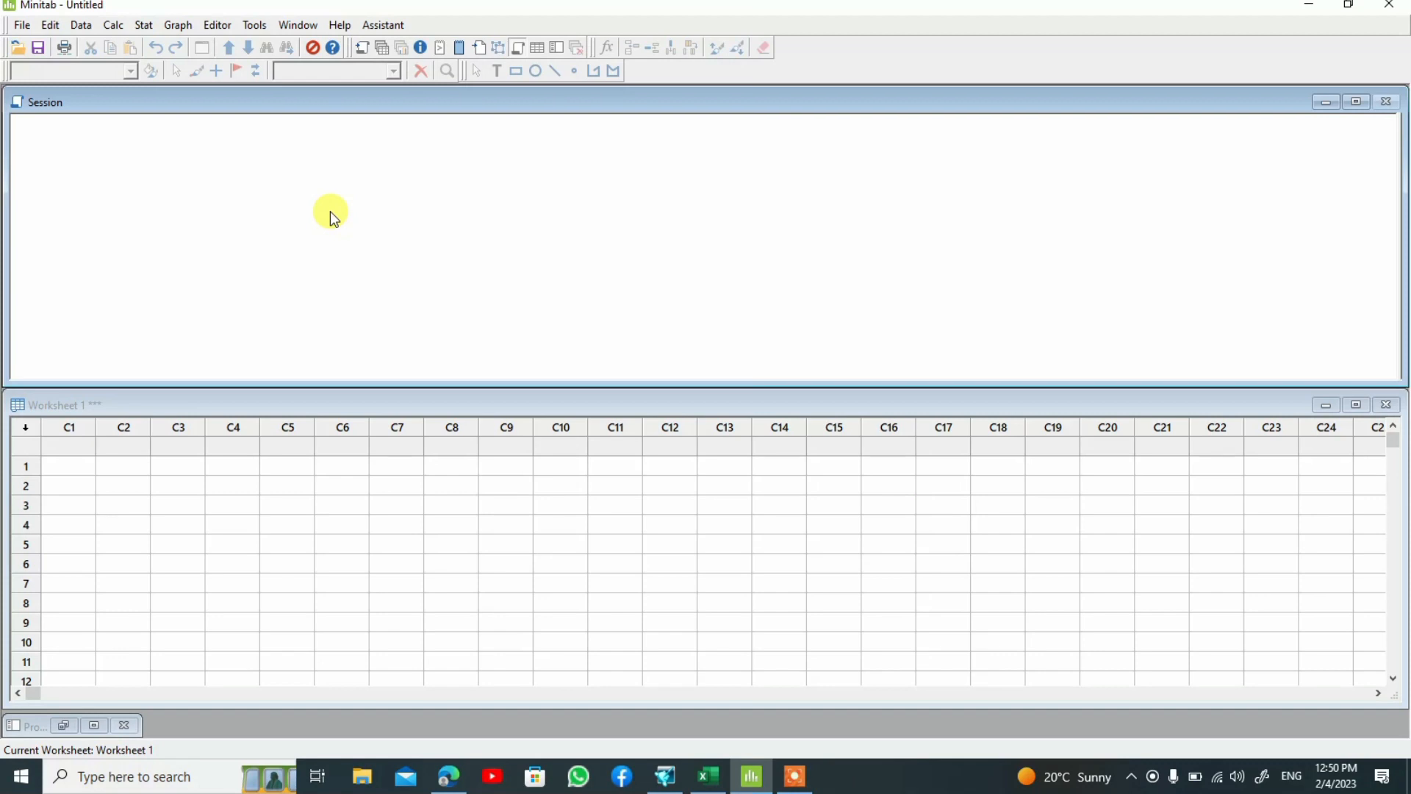
{"action": "left_click", "coordinate": [148, 23]}
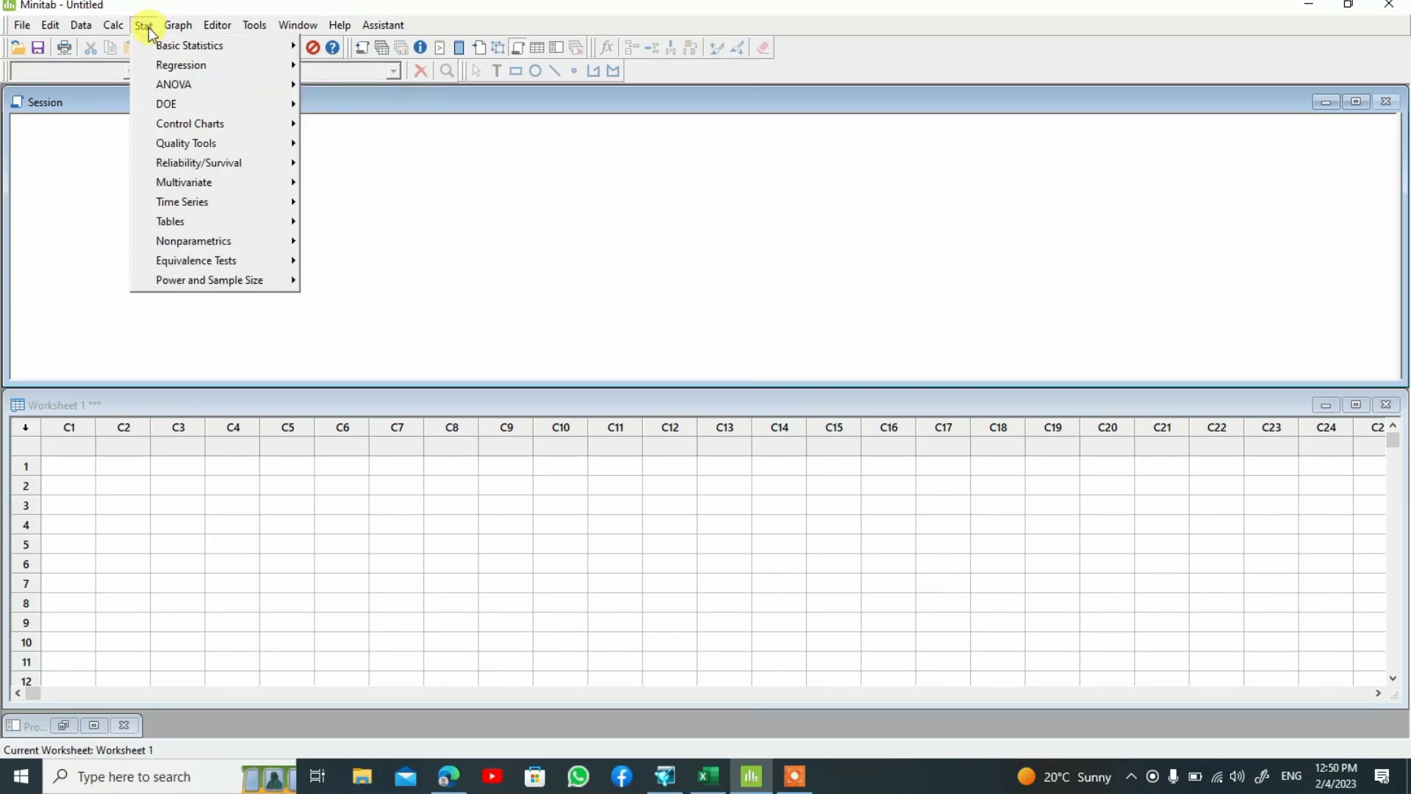
{"action": "mouse_move", "coordinate": [174, 86]}
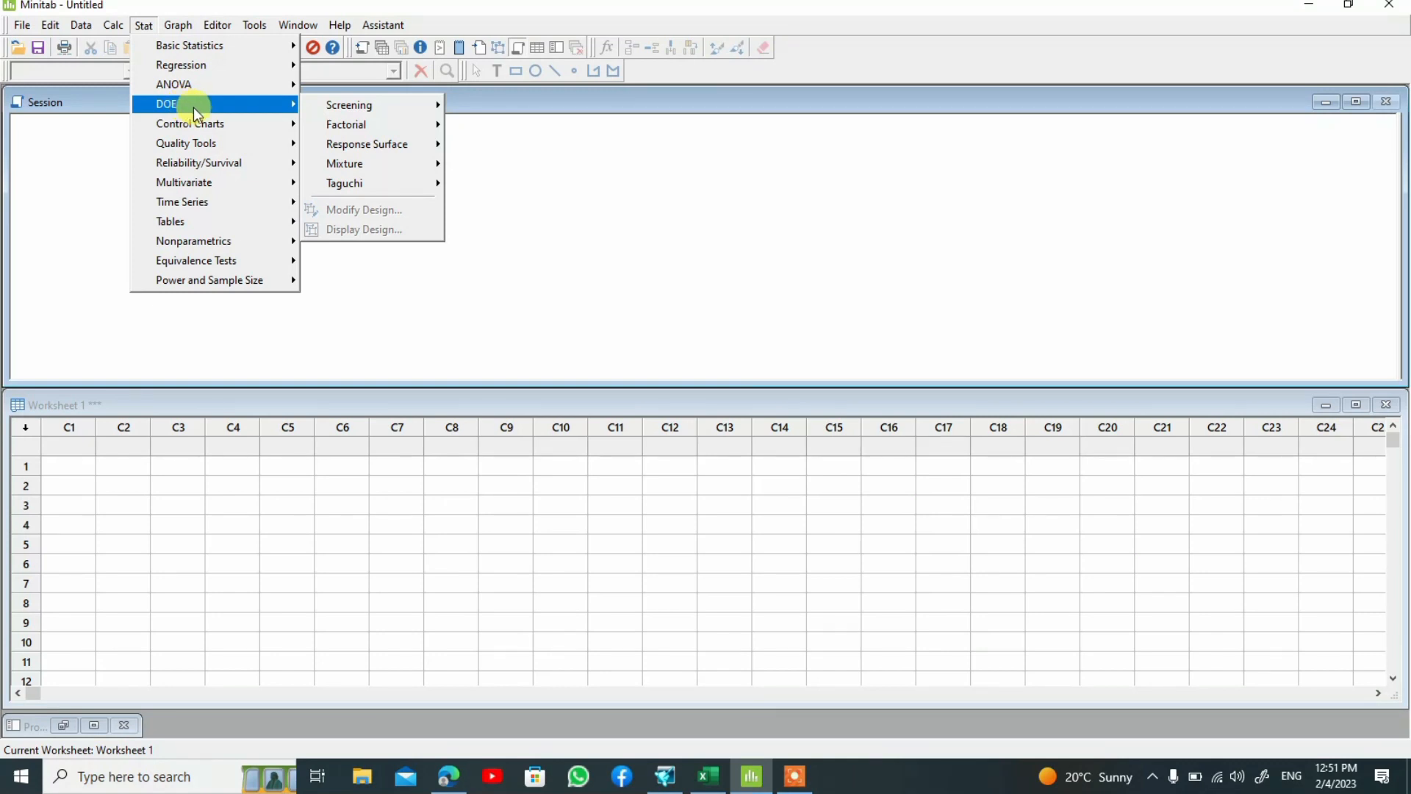
{"action": "mouse_move", "coordinate": [335, 132]}
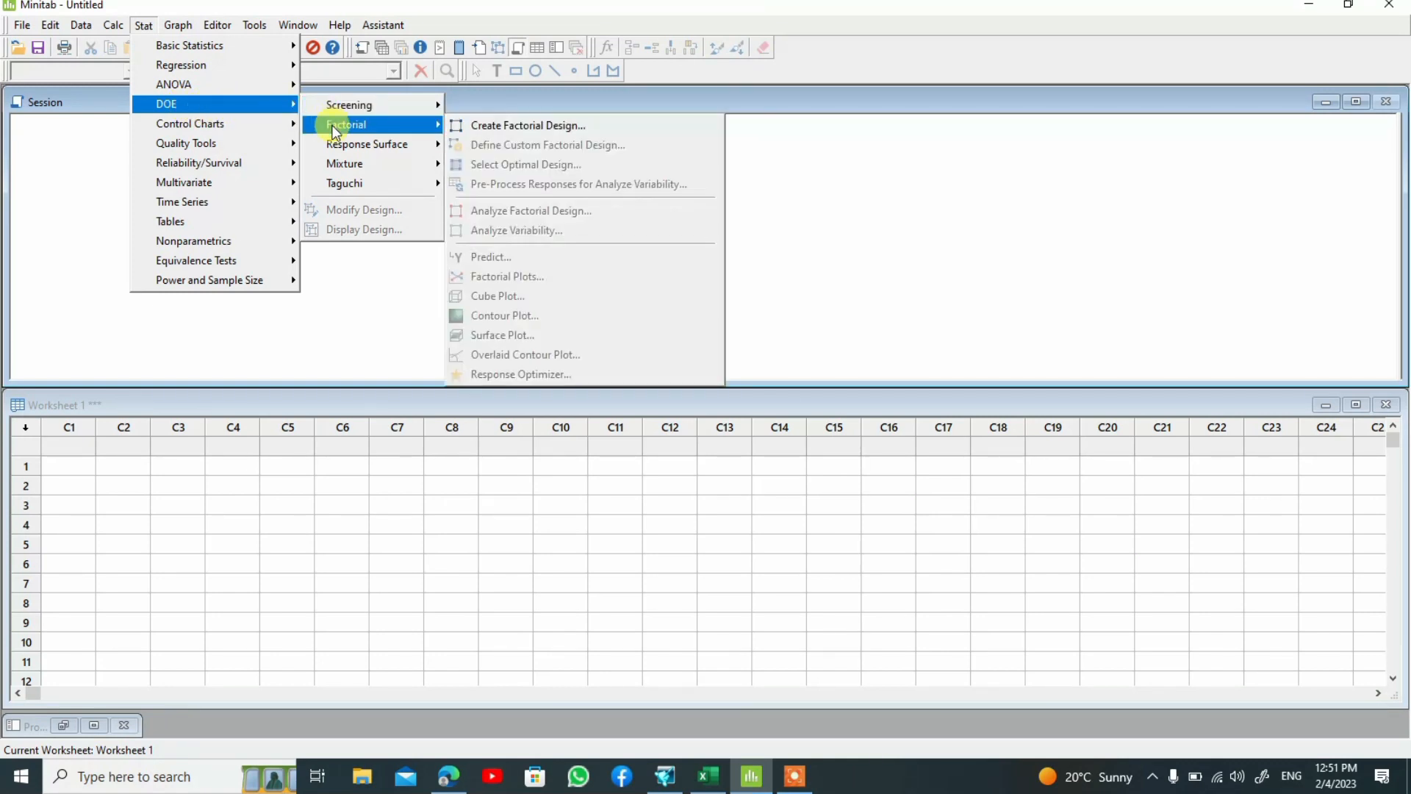
{"action": "left_click", "coordinate": [485, 128]}
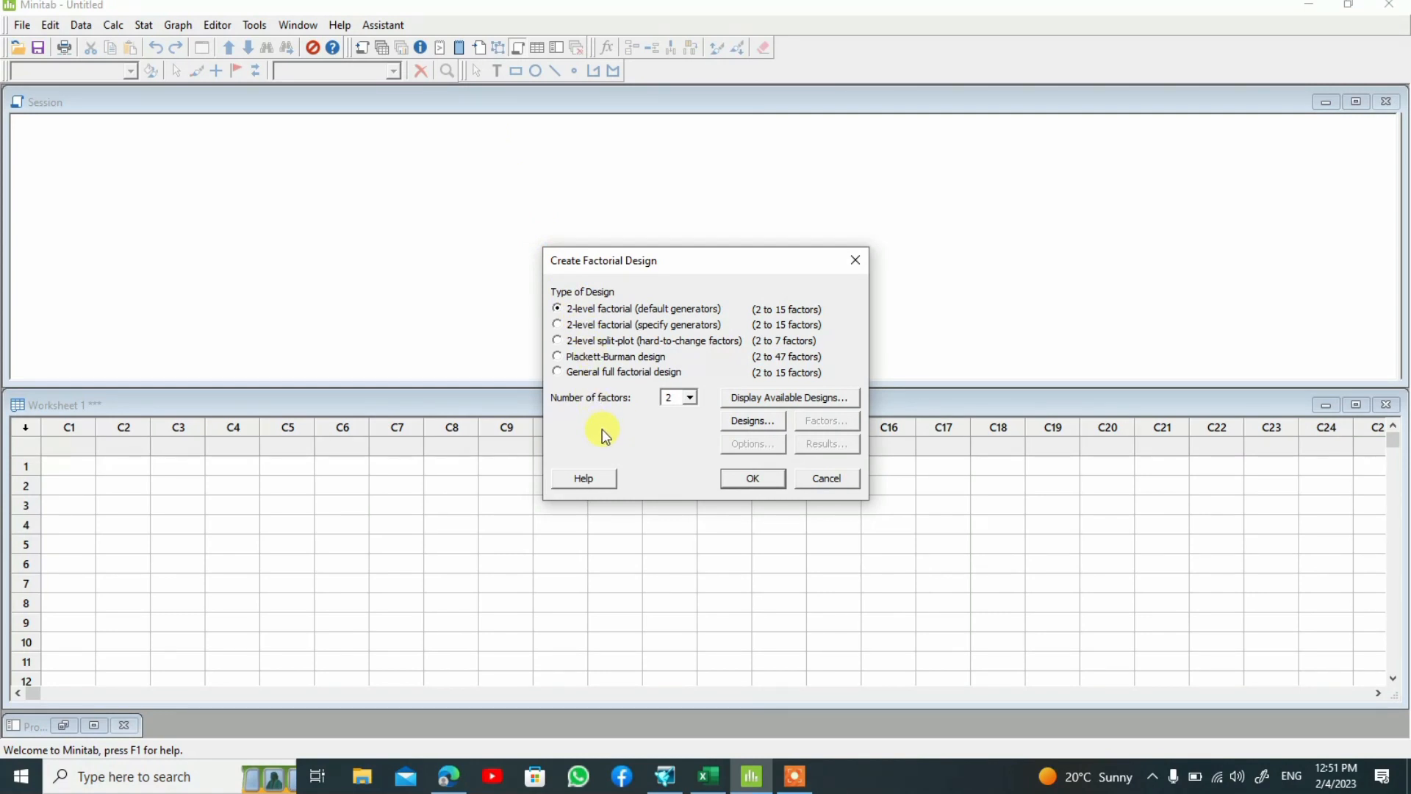
Choose a general full factorial design with 3 factors.
{"action": "left_click", "coordinate": [582, 376]}
{"action": "left_click", "coordinate": [689, 399]}
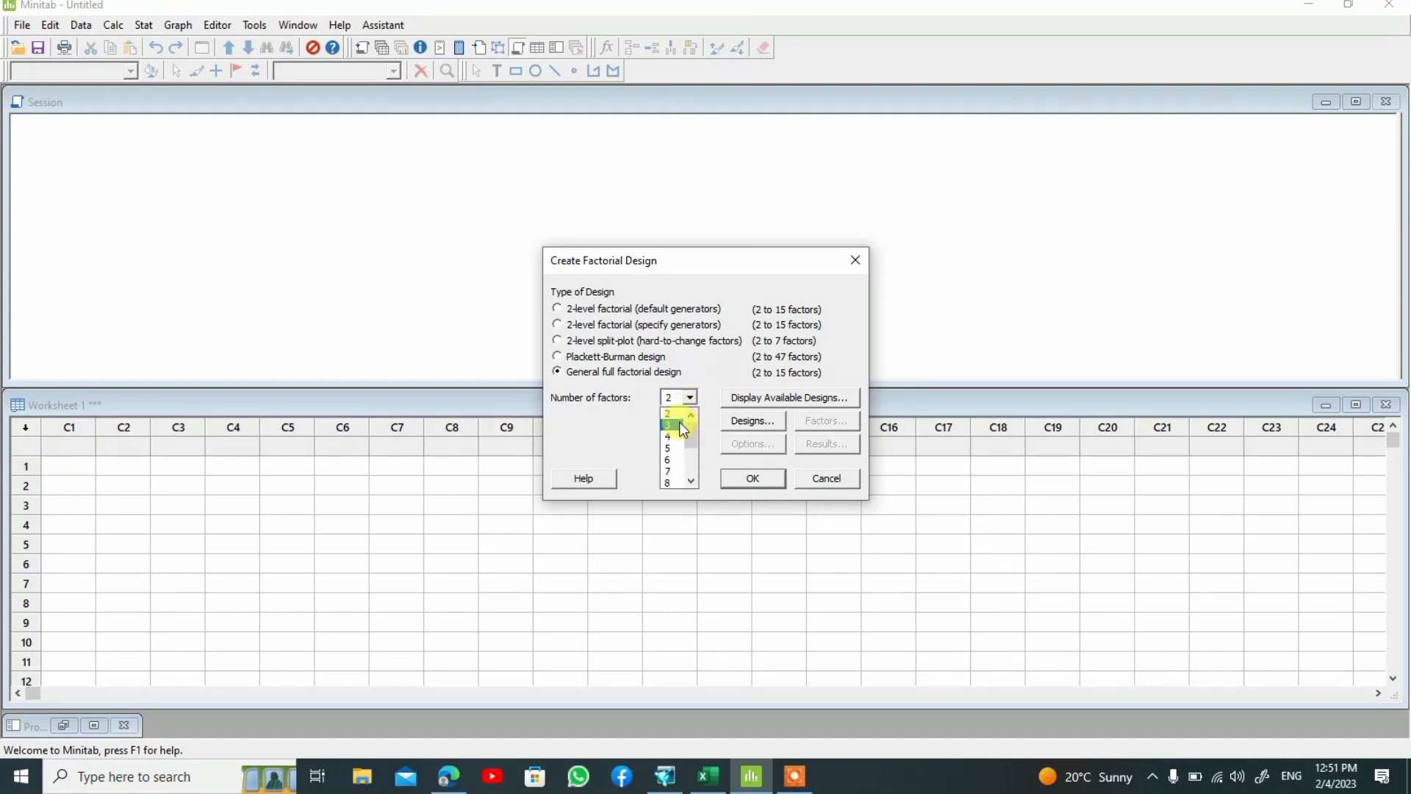
{"action": "left_click", "coordinate": [682, 426]}
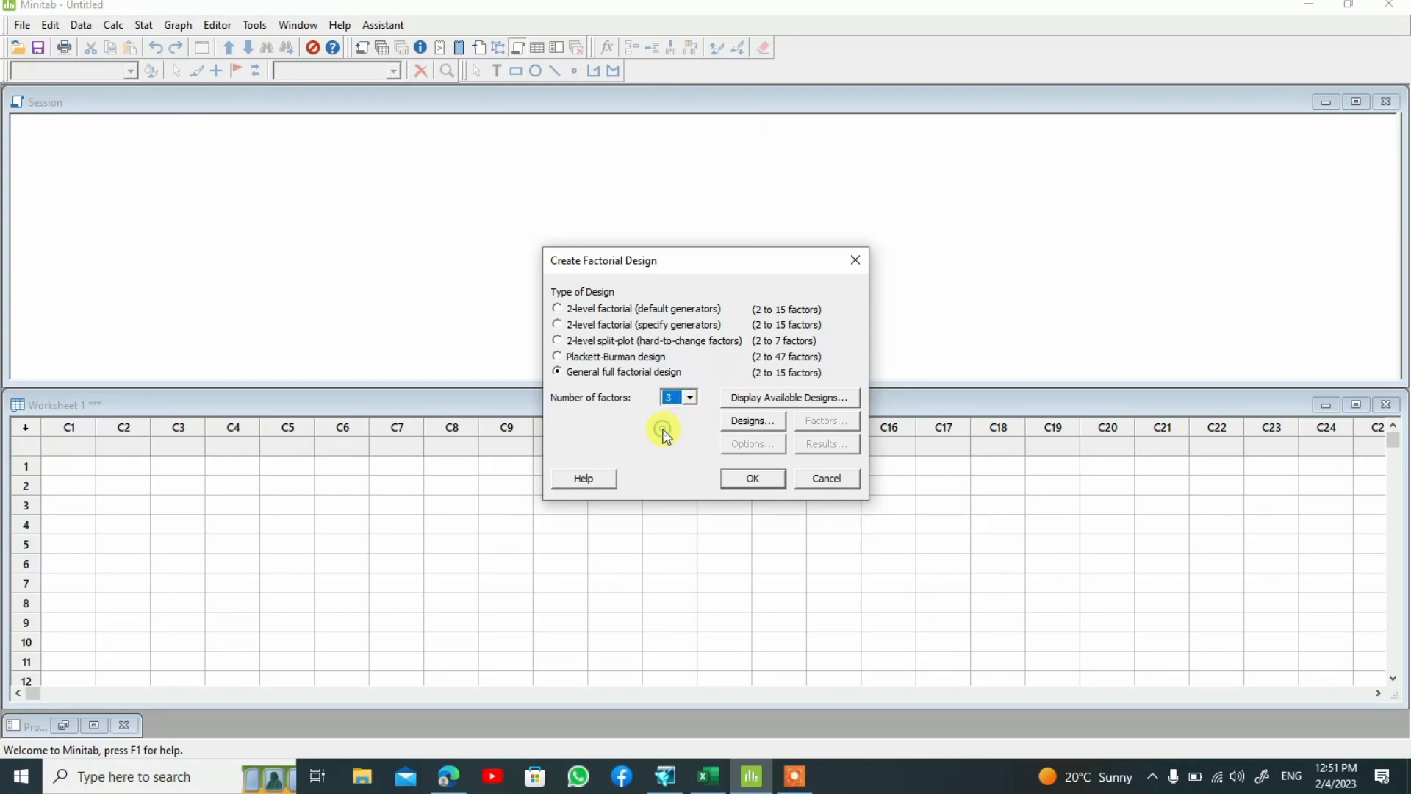
In the design settings, set the number of levels to 3 for each of factors A, B and C.
{"action": "left_click", "coordinate": [737, 422]}
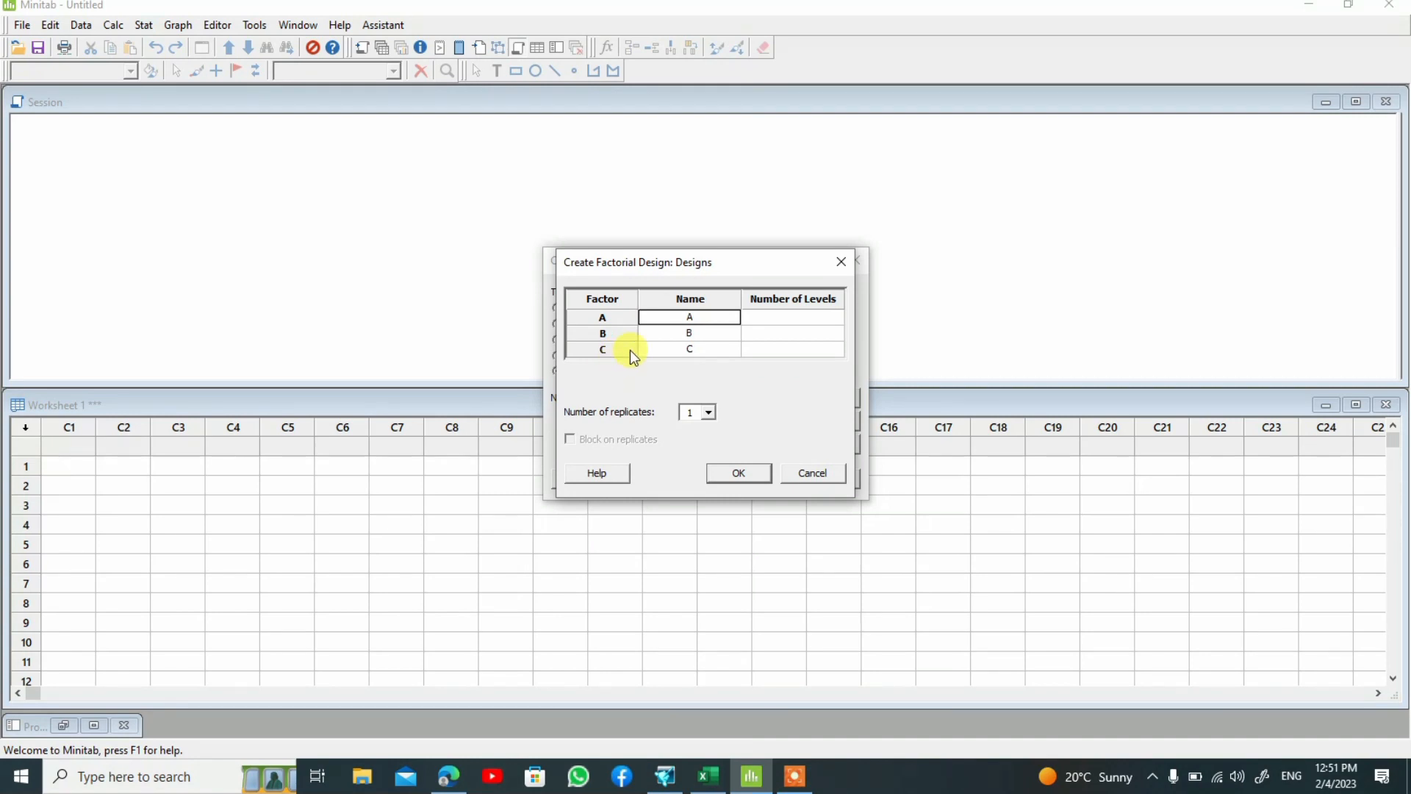
{"action": "left_click", "coordinate": [765, 319]}
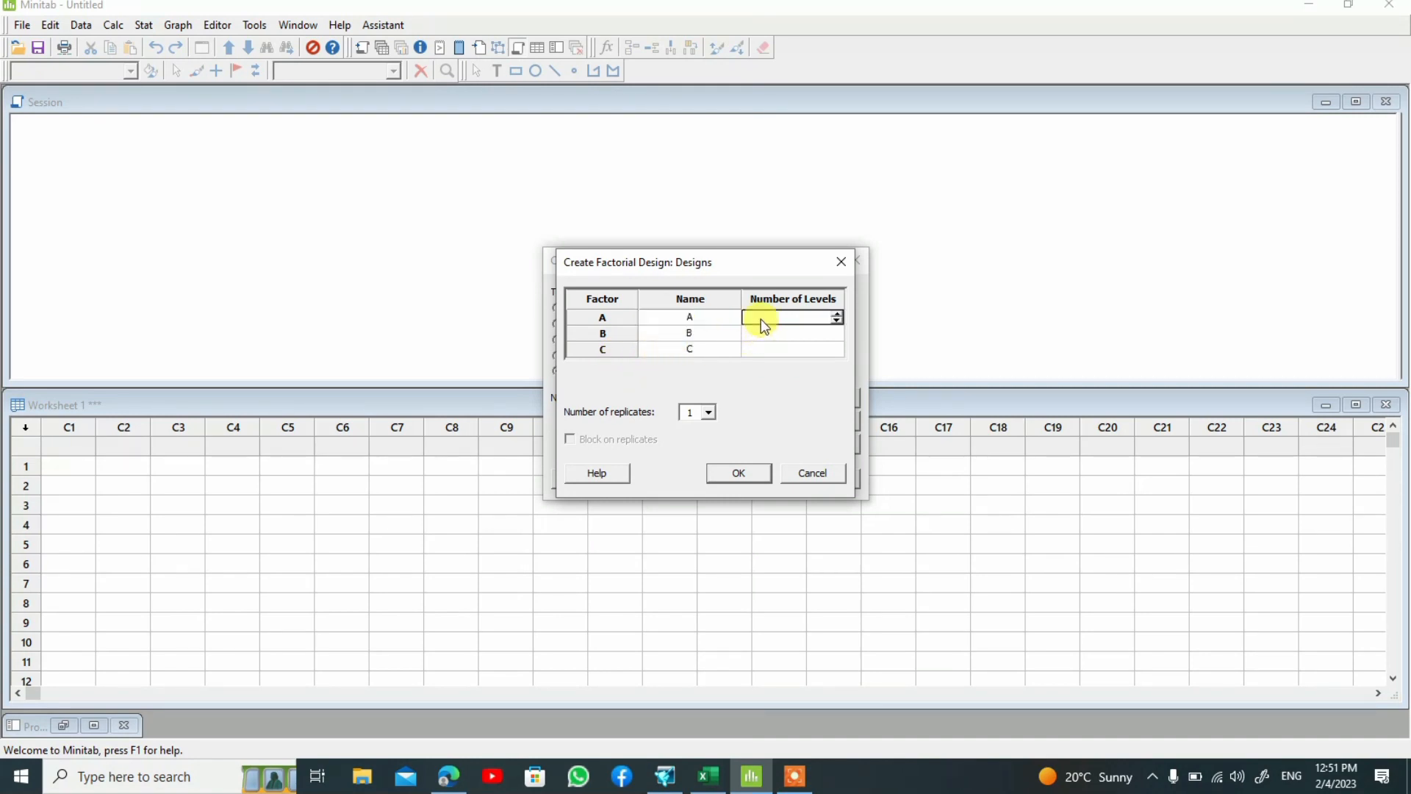
{"action": "left_click", "coordinate": [837, 320]}
{"action": "left_click", "coordinate": [816, 336]}
{"action": "left_click", "coordinate": [836, 334]}
{"action": "left_click", "coordinate": [828, 349]}
{"action": "left_click", "coordinate": [837, 347]}
{"action": "left_click", "coordinate": [837, 346]}
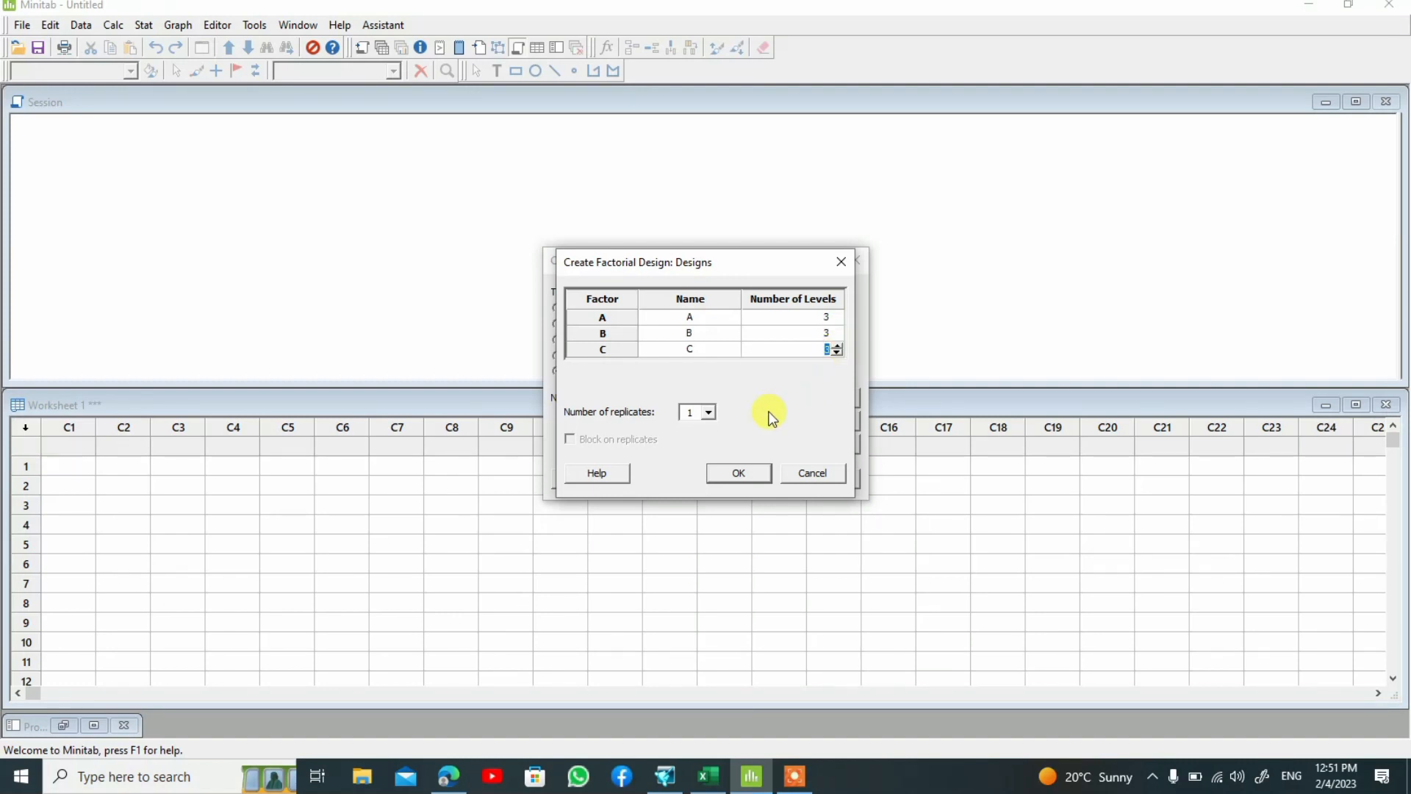
Set the number of replicates to 2 and accept the design settings.
{"action": "left_click", "coordinate": [707, 413]}
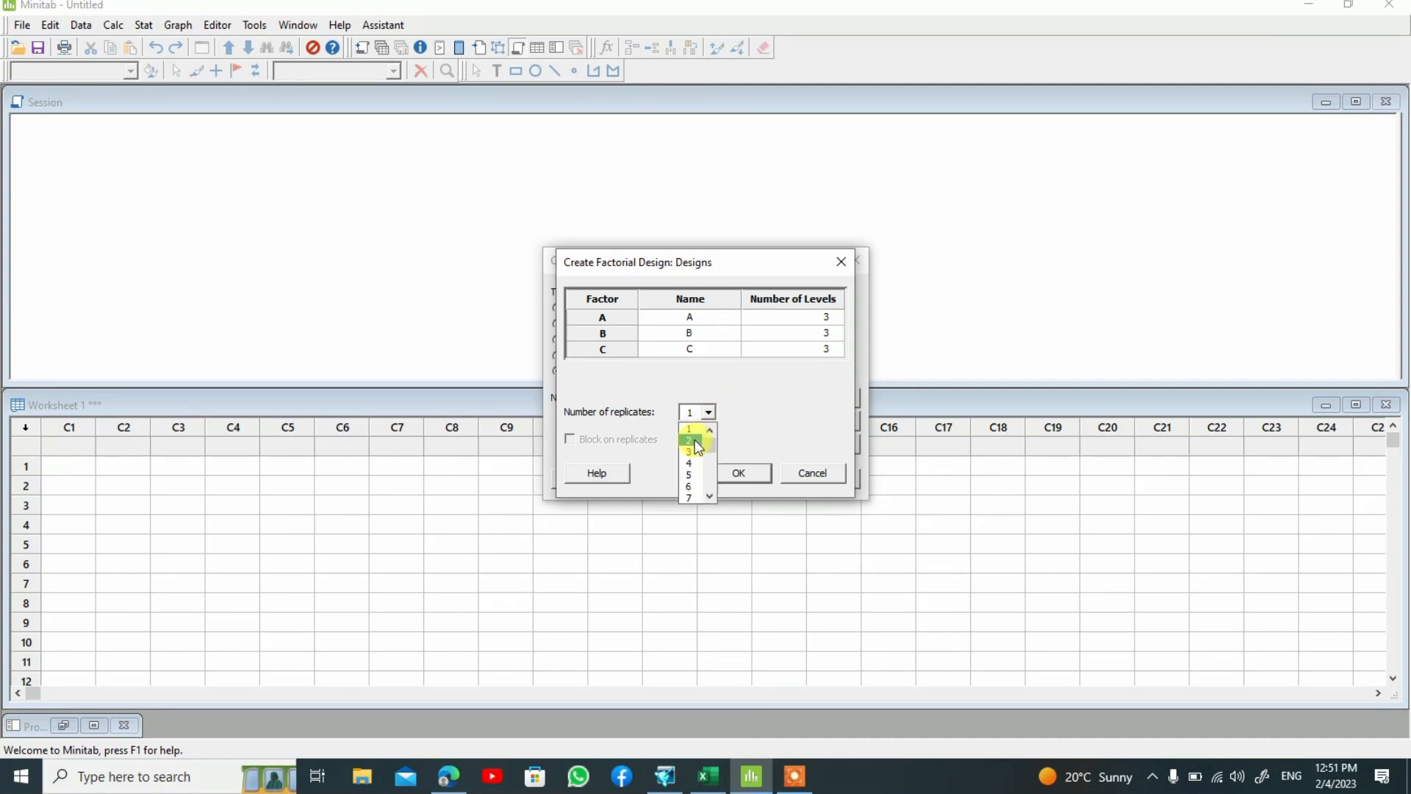
{"action": "left_click", "coordinate": [695, 441]}
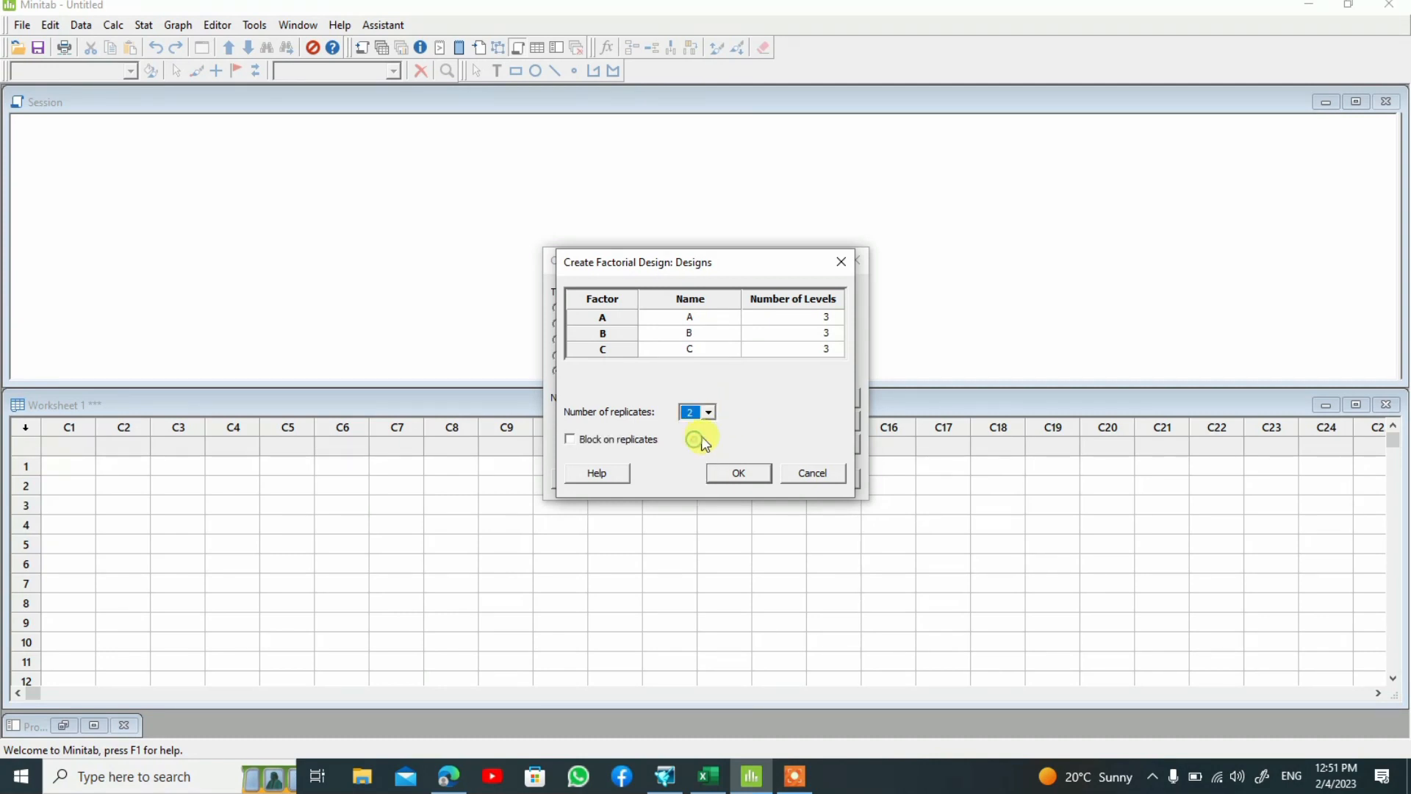
{"action": "left_click", "coordinate": [731, 470]}
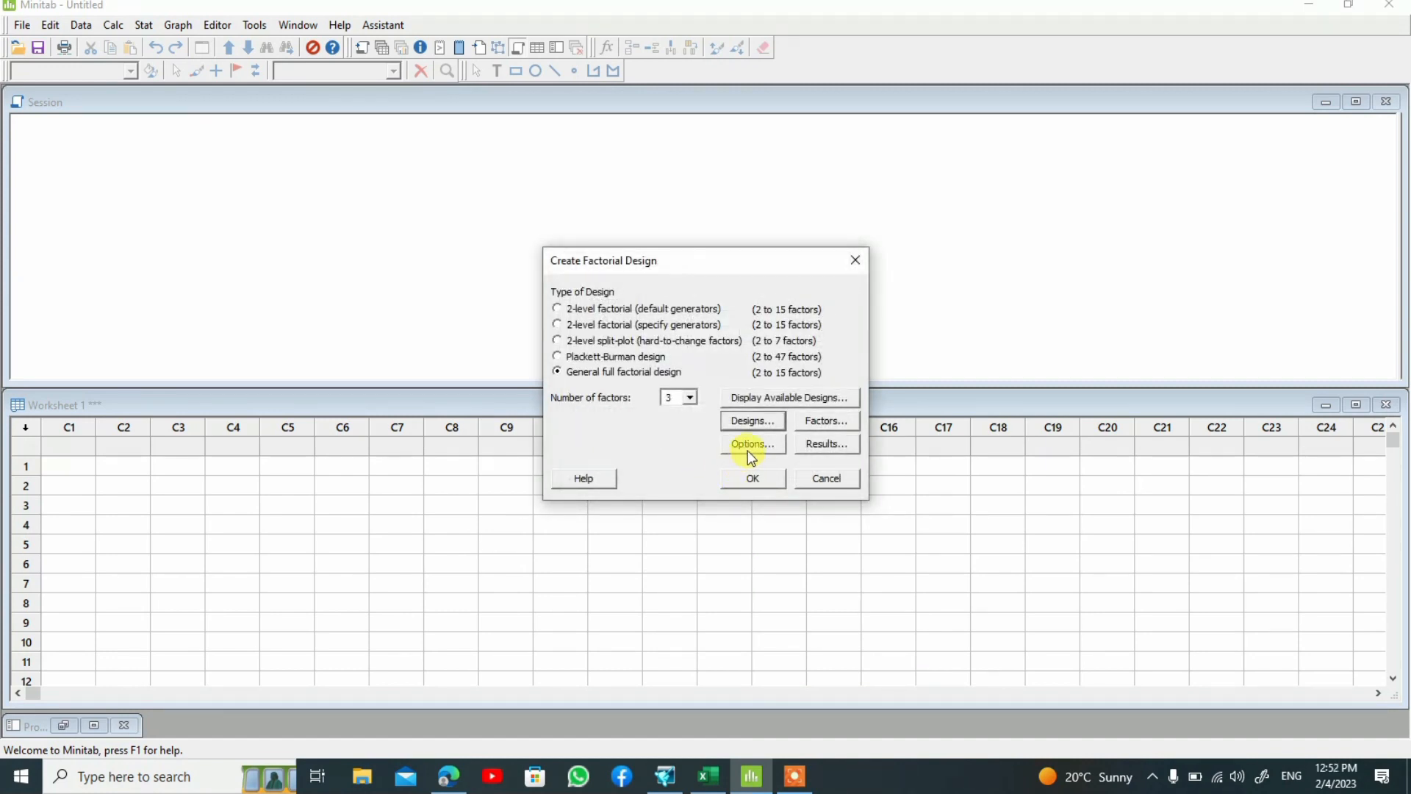
In the factor settings, change the type of factors A, B and C to Text.
{"action": "left_click", "coordinate": [822, 426]}
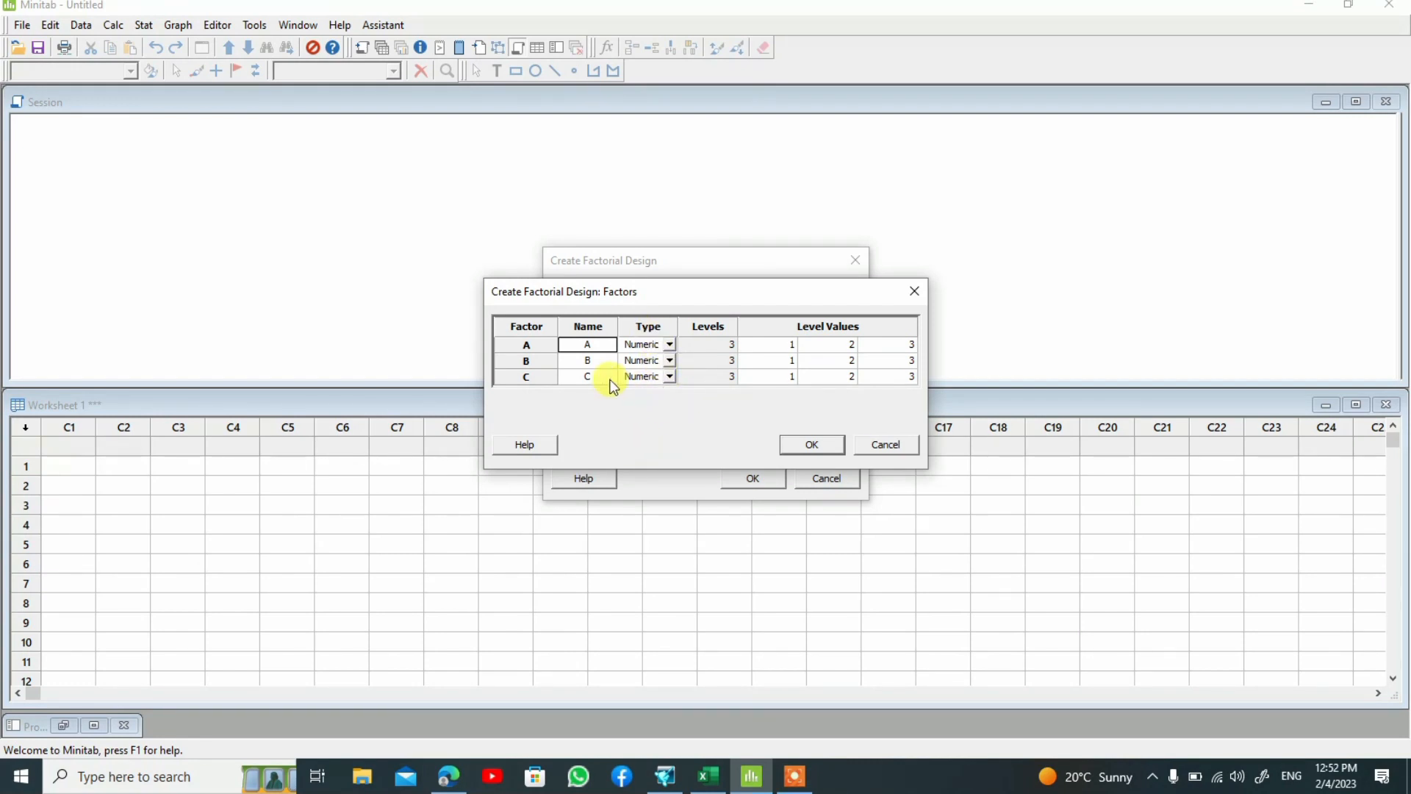
{"action": "left_click", "coordinate": [668, 344]}
{"action": "left_click", "coordinate": [661, 374]}
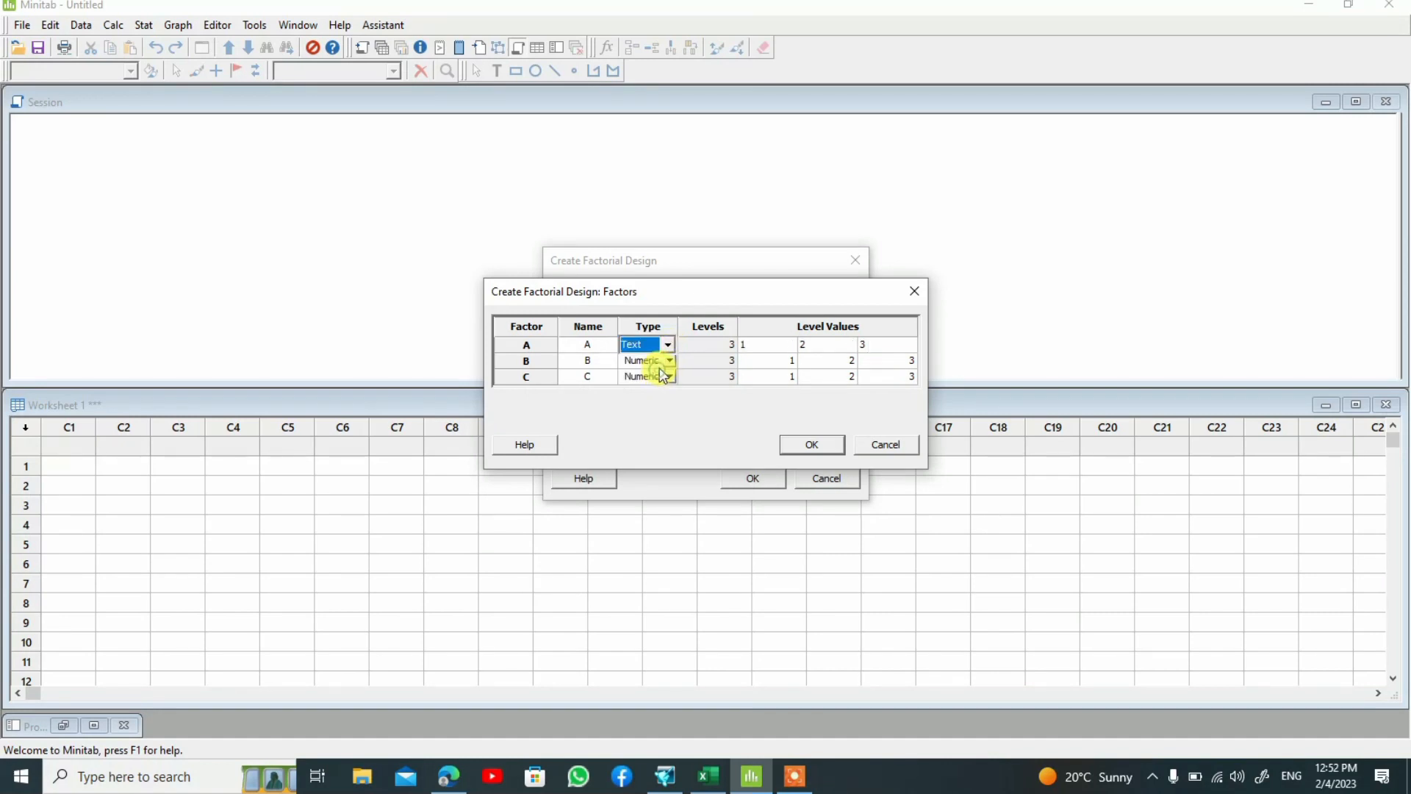
{"action": "left_click", "coordinate": [668, 360]}
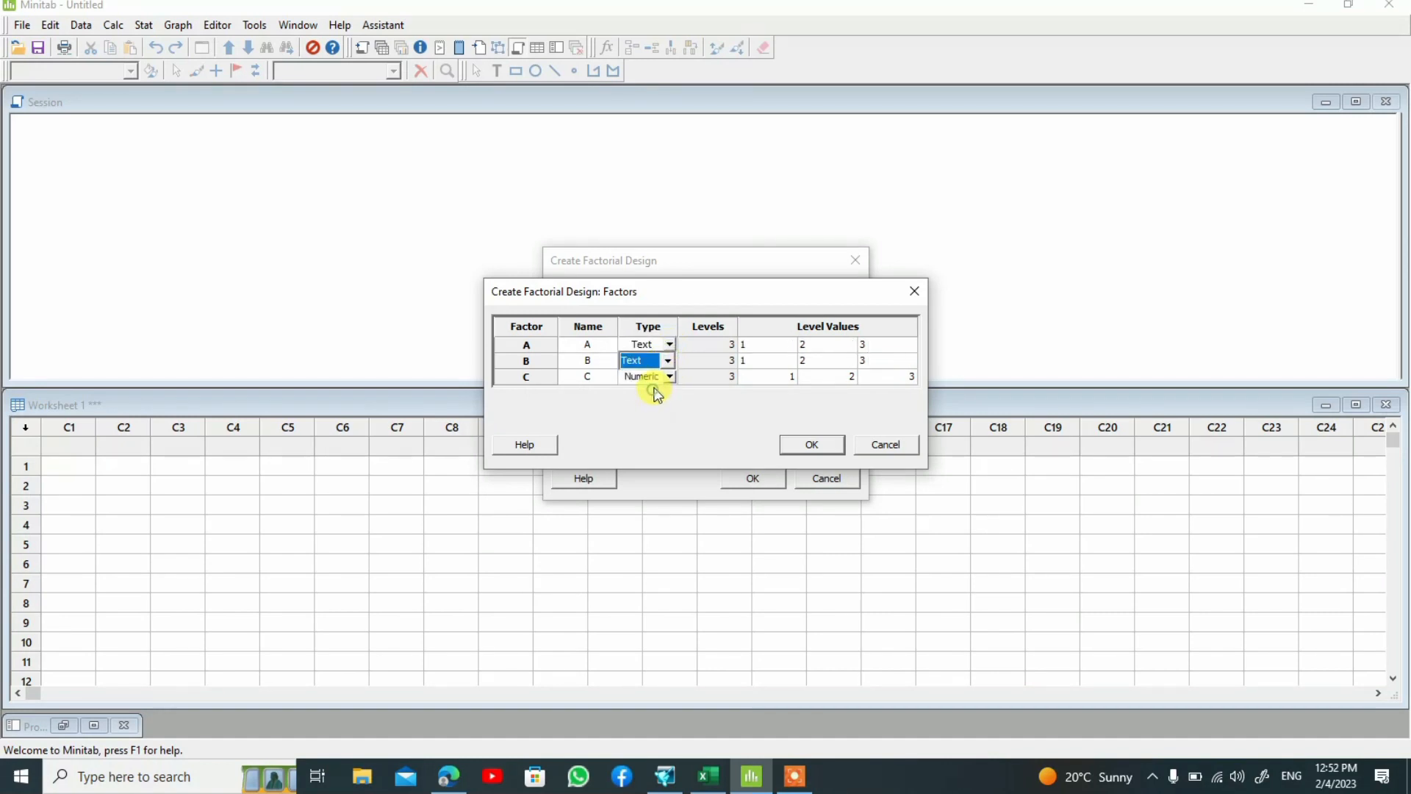
{"action": "left_click", "coordinate": [668, 375]}
{"action": "left_click", "coordinate": [650, 403]}
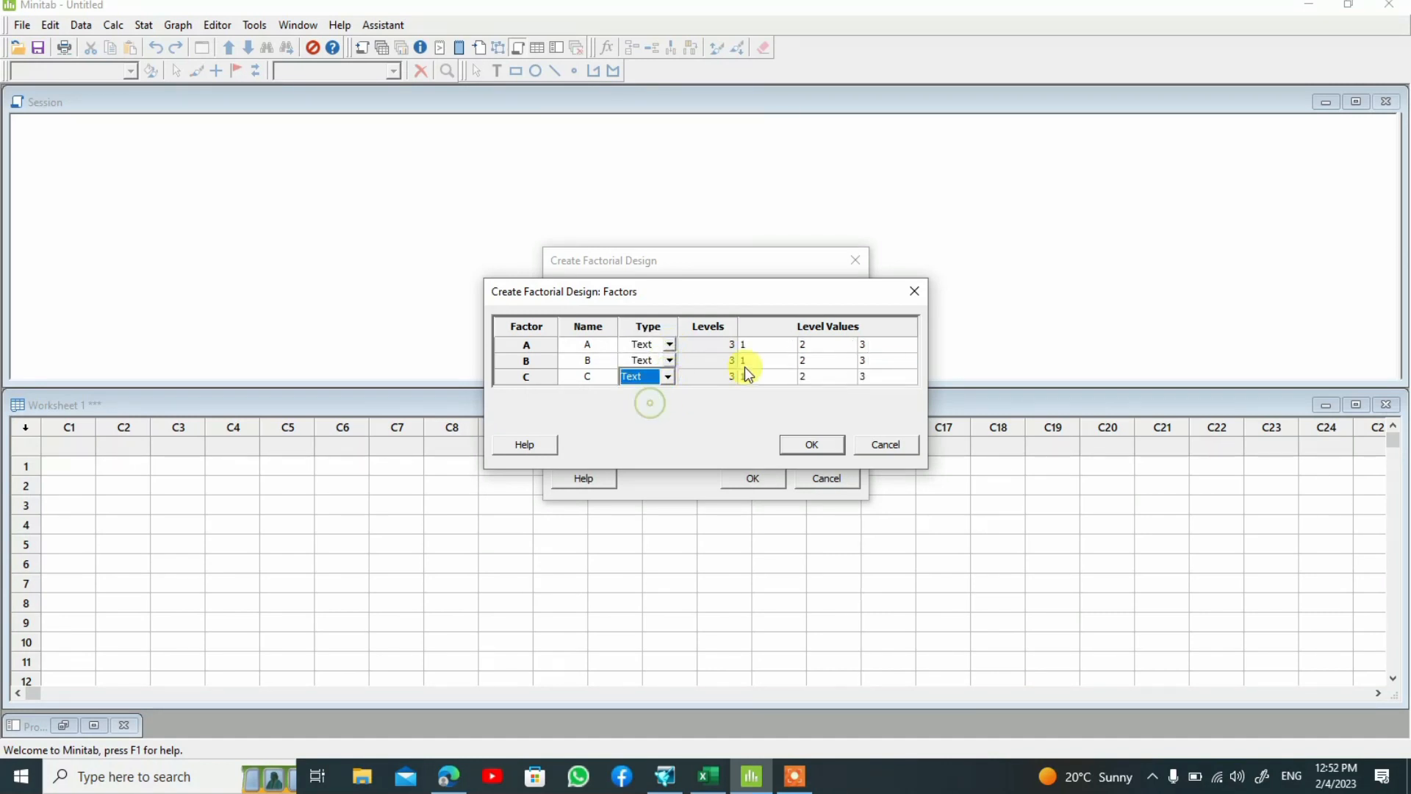
Set the three level values of factor A to A1, A2 and A3.
{"action": "left_click", "coordinate": [761, 346]}
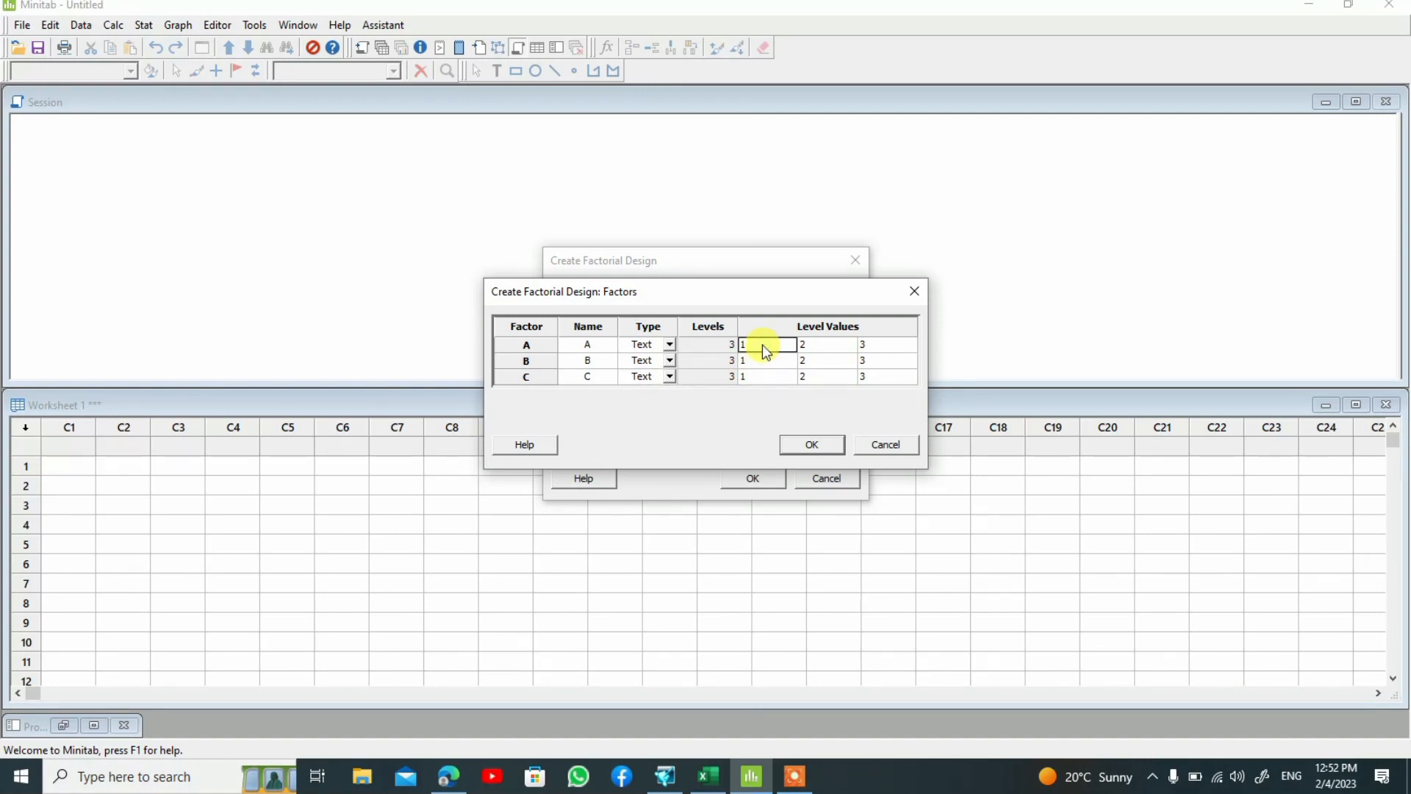
{"action": "type", "text": "A"}
{"action": "left_click", "coordinate": [825, 349]}
{"action": "type", "text": "A"}
{"action": "left_click", "coordinate": [870, 346]}
{"action": "type", "text": "A"}
Set the three level values of factor B to B1, B2 and B3.
{"action": "left_click", "coordinate": [768, 364]}
{"action": "type", "text": "B"}
{"action": "left_click", "coordinate": [809, 361]}
{"action": "type", "text": "B"}
{"action": "left_click", "coordinate": [886, 364]}
{"action": "type", "text": "B"}
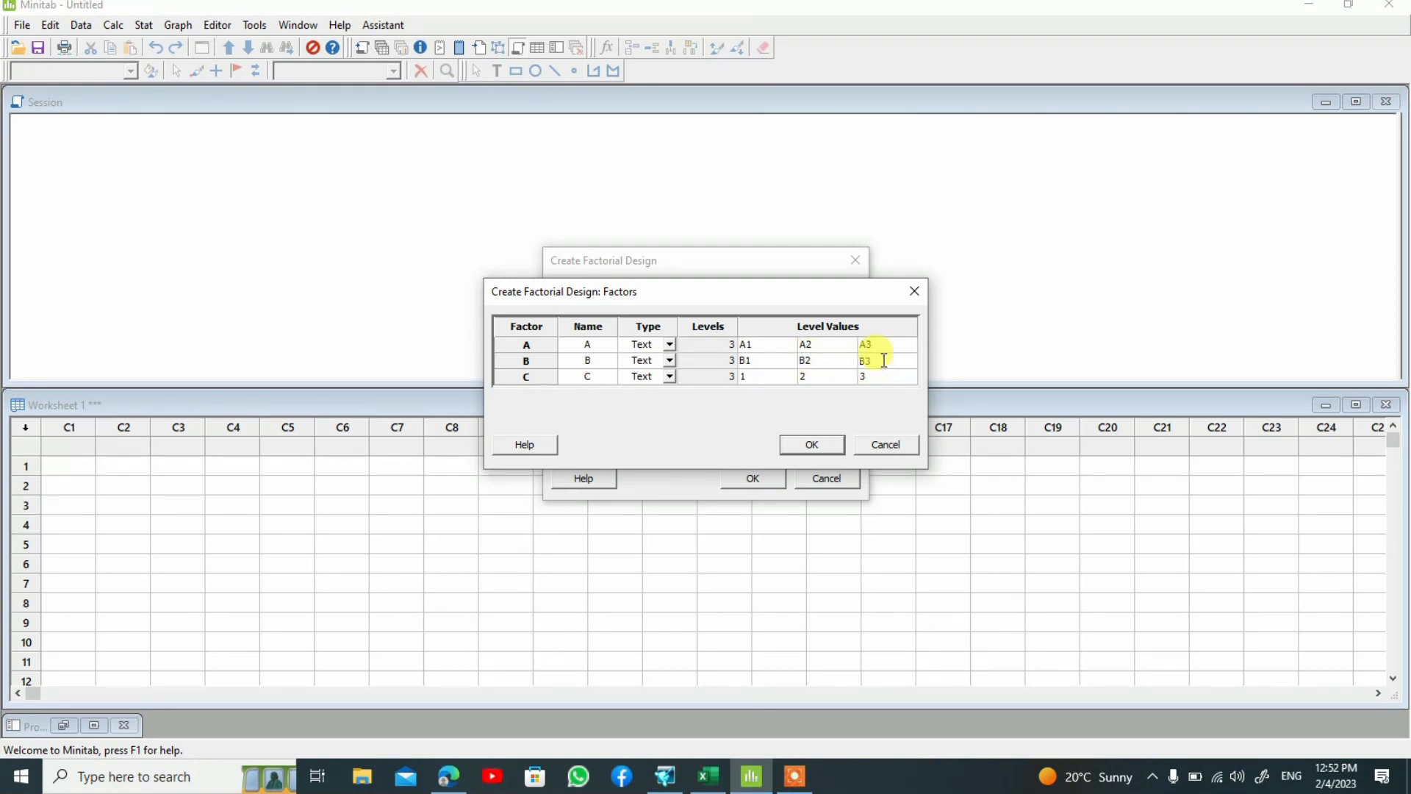
Set factor C's level values to C1, C2 and C3, accept the factor settings and generate the factorial design.
{"action": "left_click", "coordinate": [748, 377]}
{"action": "type", "text": "C"}
{"action": "left_click", "coordinate": [807, 377]}
{"action": "type", "text": "C"}
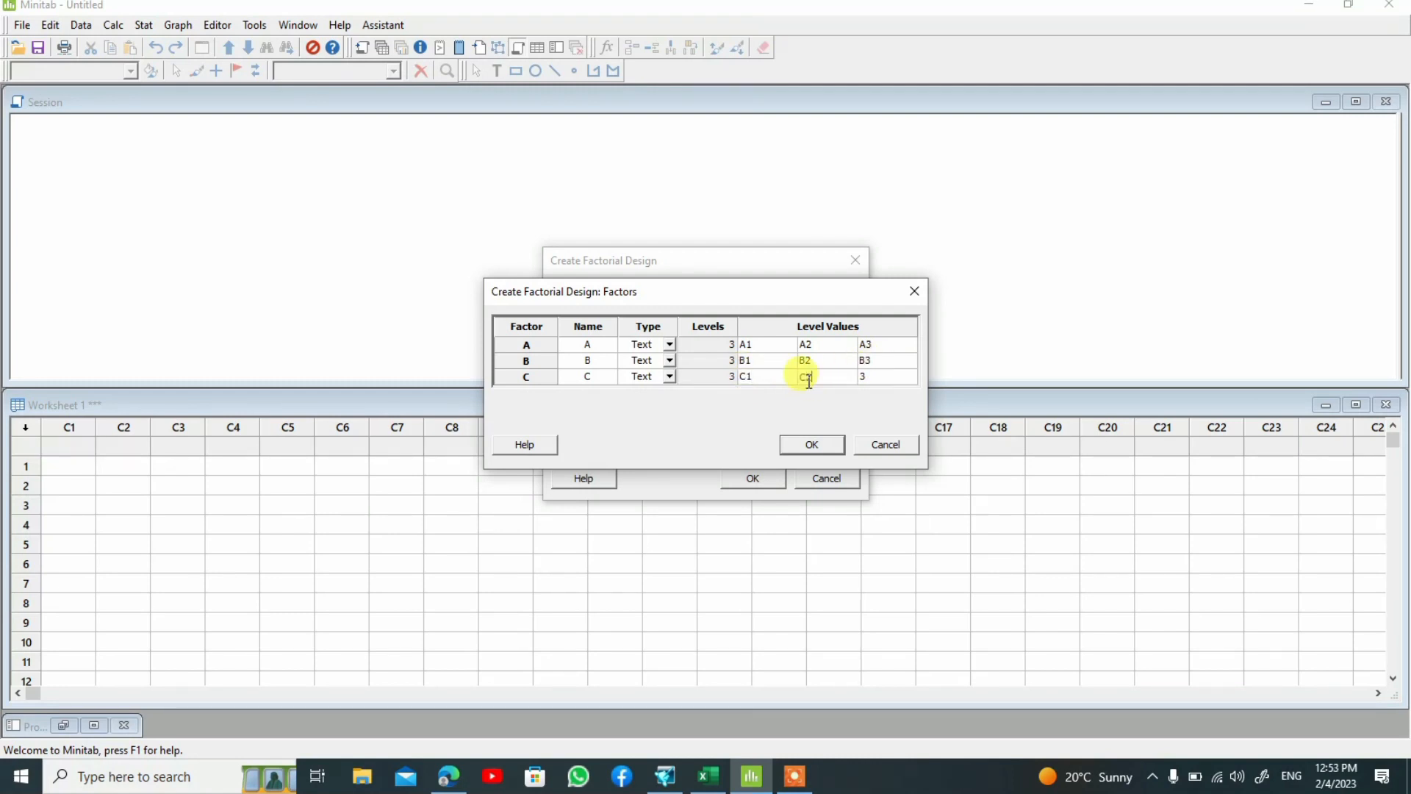
{"action": "left_click", "coordinate": [866, 380]}
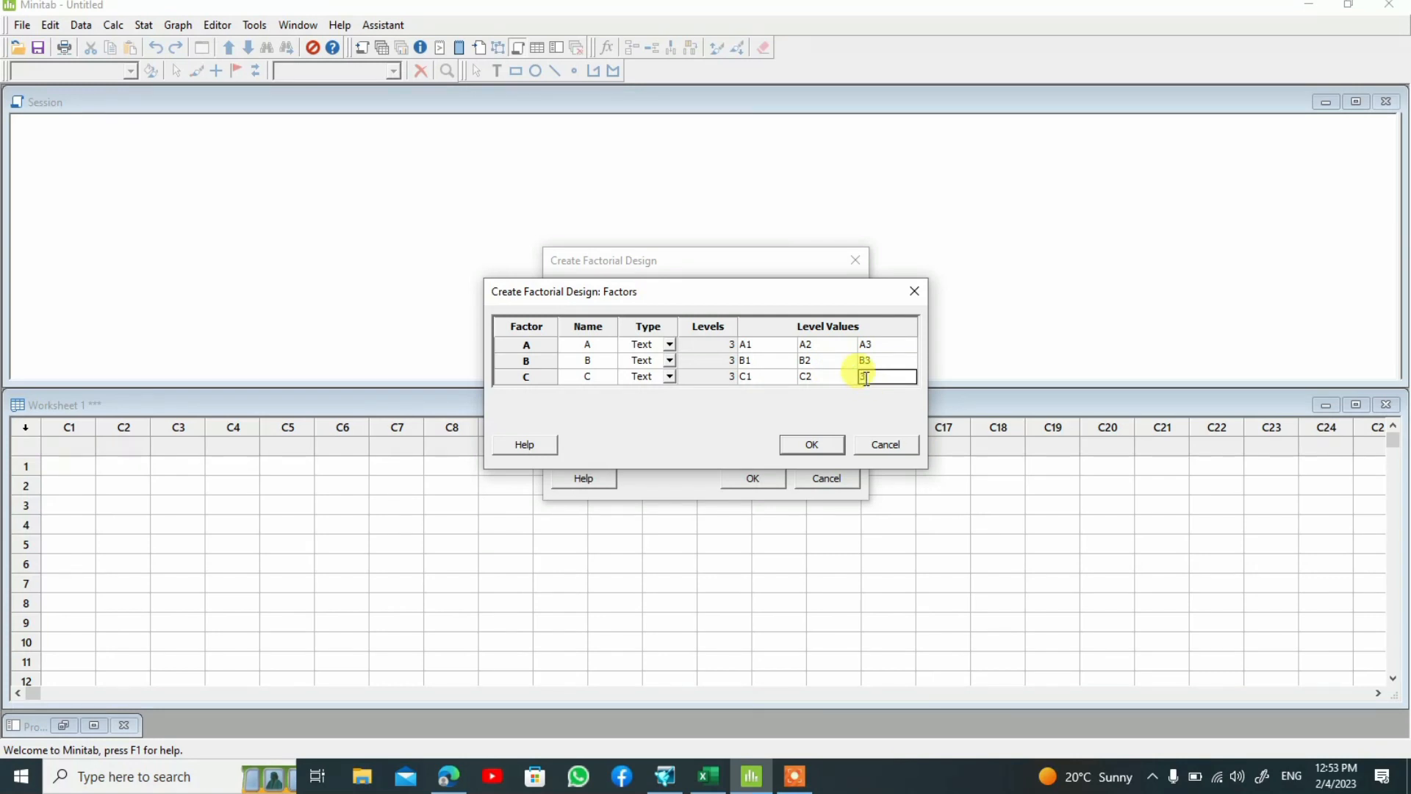
{"action": "type", "text": "C"}
{"action": "left_click", "coordinate": [792, 448]}
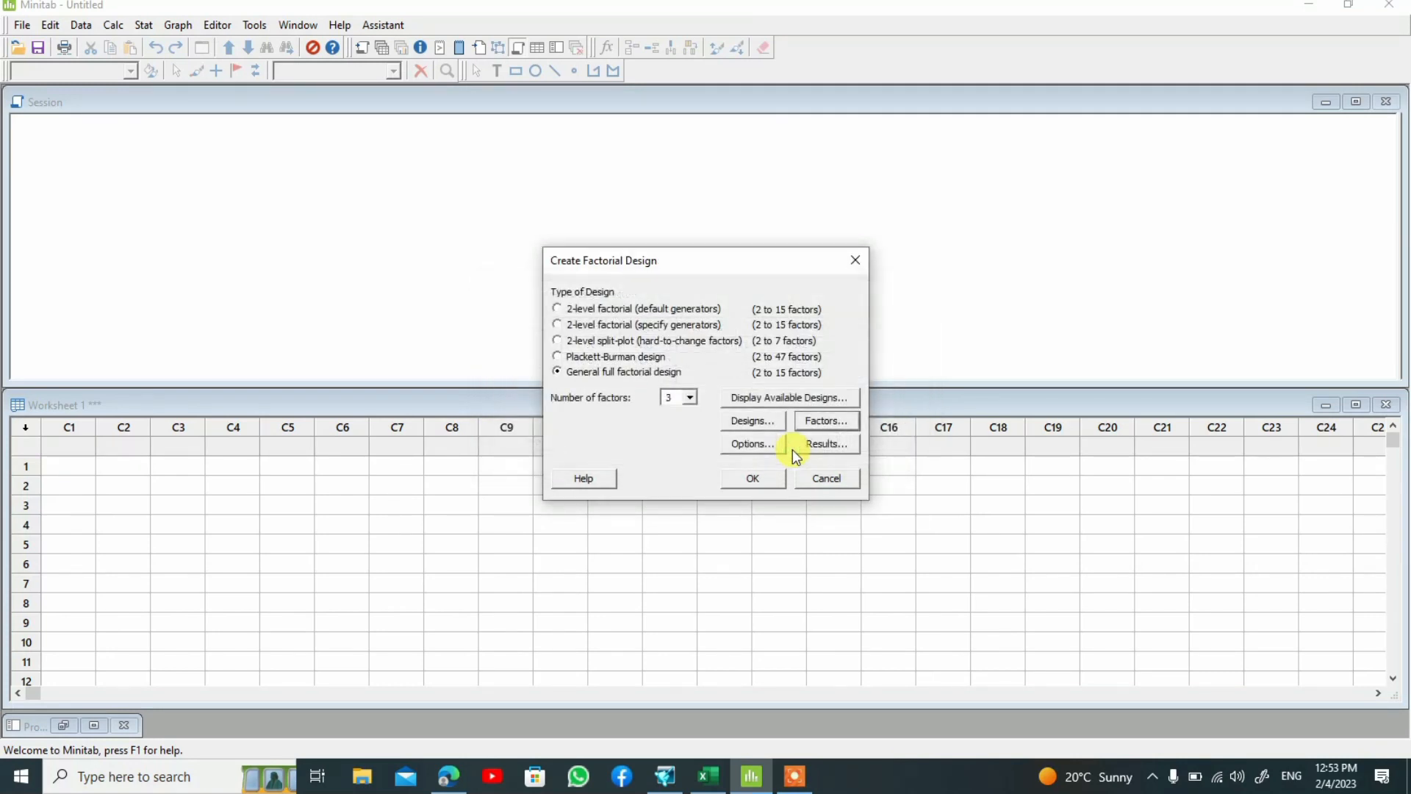
{"action": "left_click", "coordinate": [753, 480]}
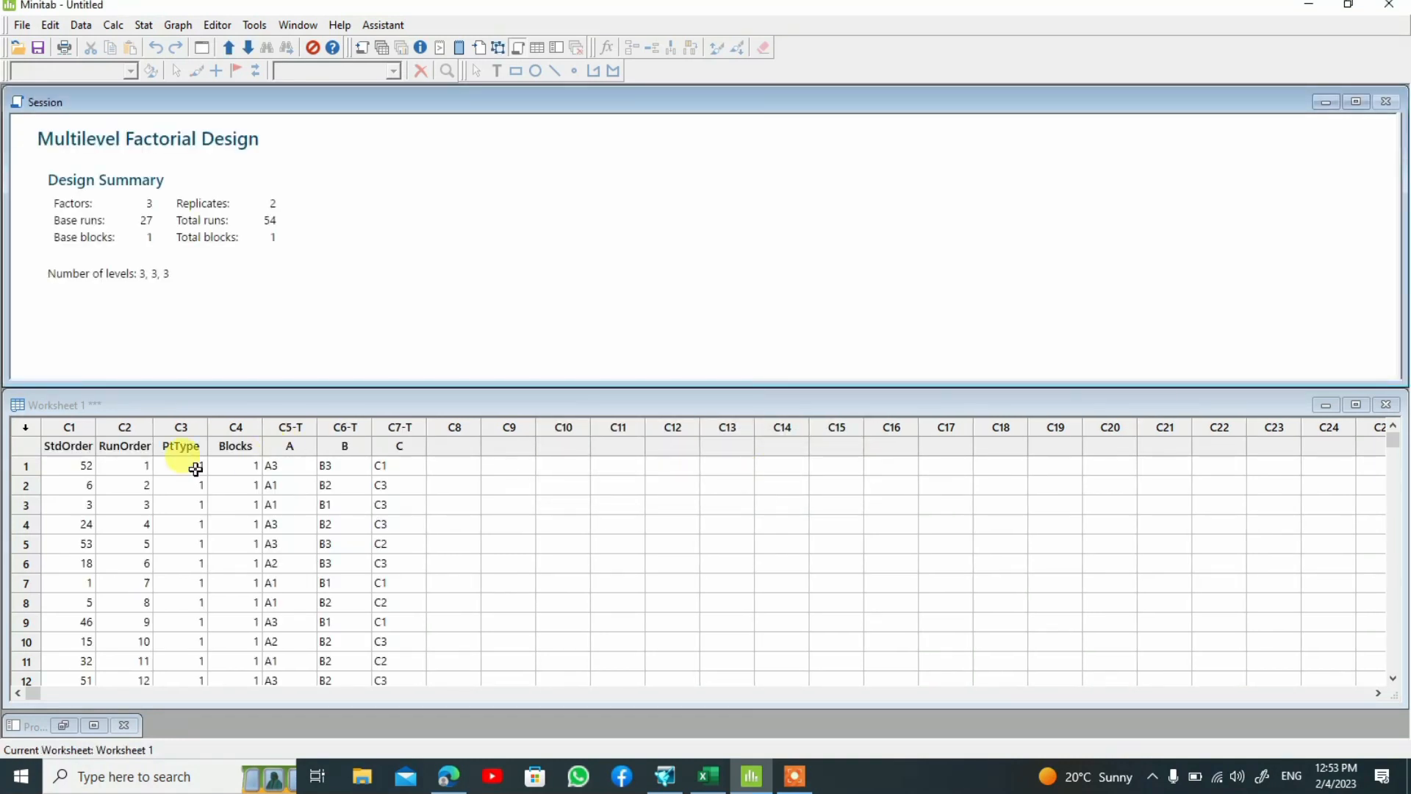
Review the generated worksheet's StdOrder and RunOrder columns, the A, B and C factor columns and the empty column C8.
{"action": "left_click", "coordinate": [73, 446]}
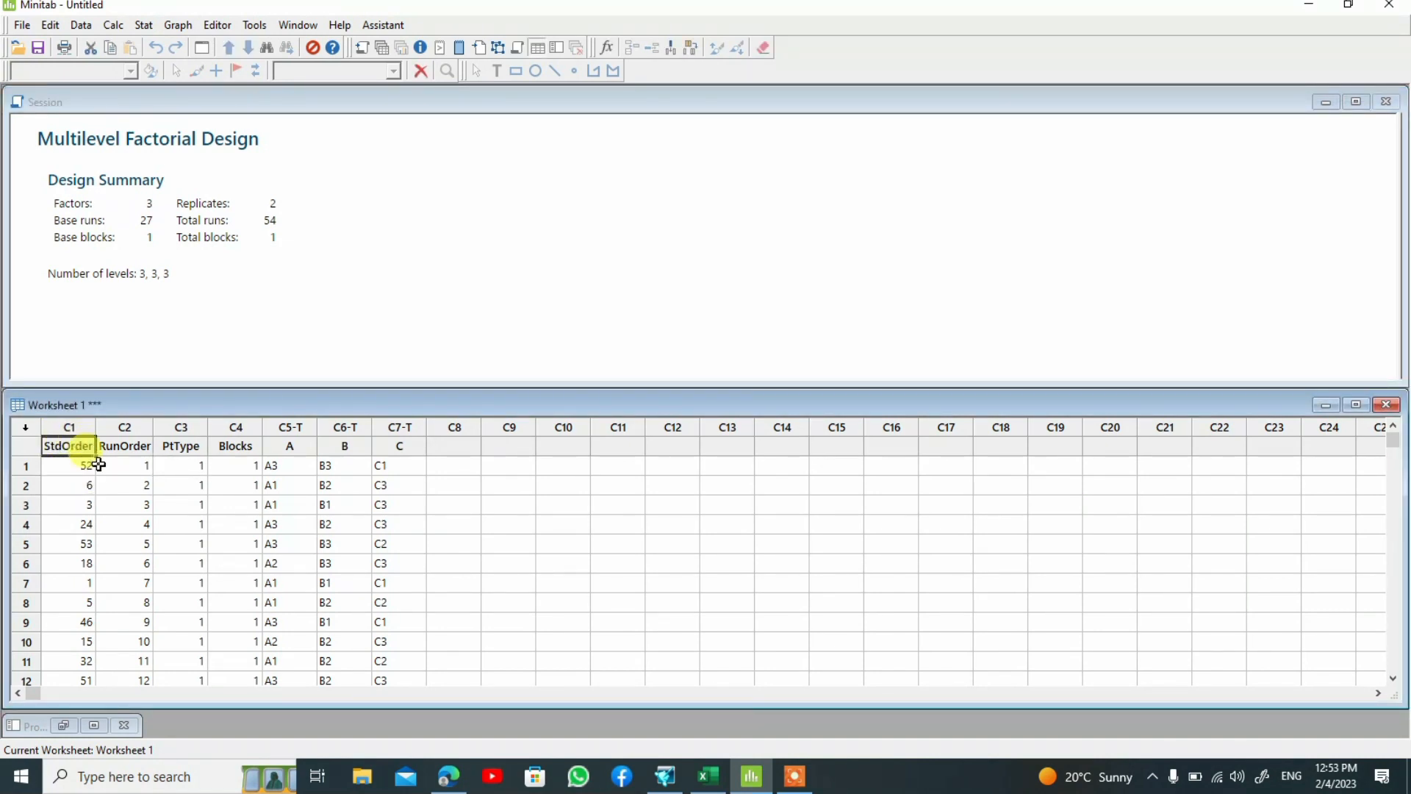
{"action": "left_click", "coordinate": [121, 504]}
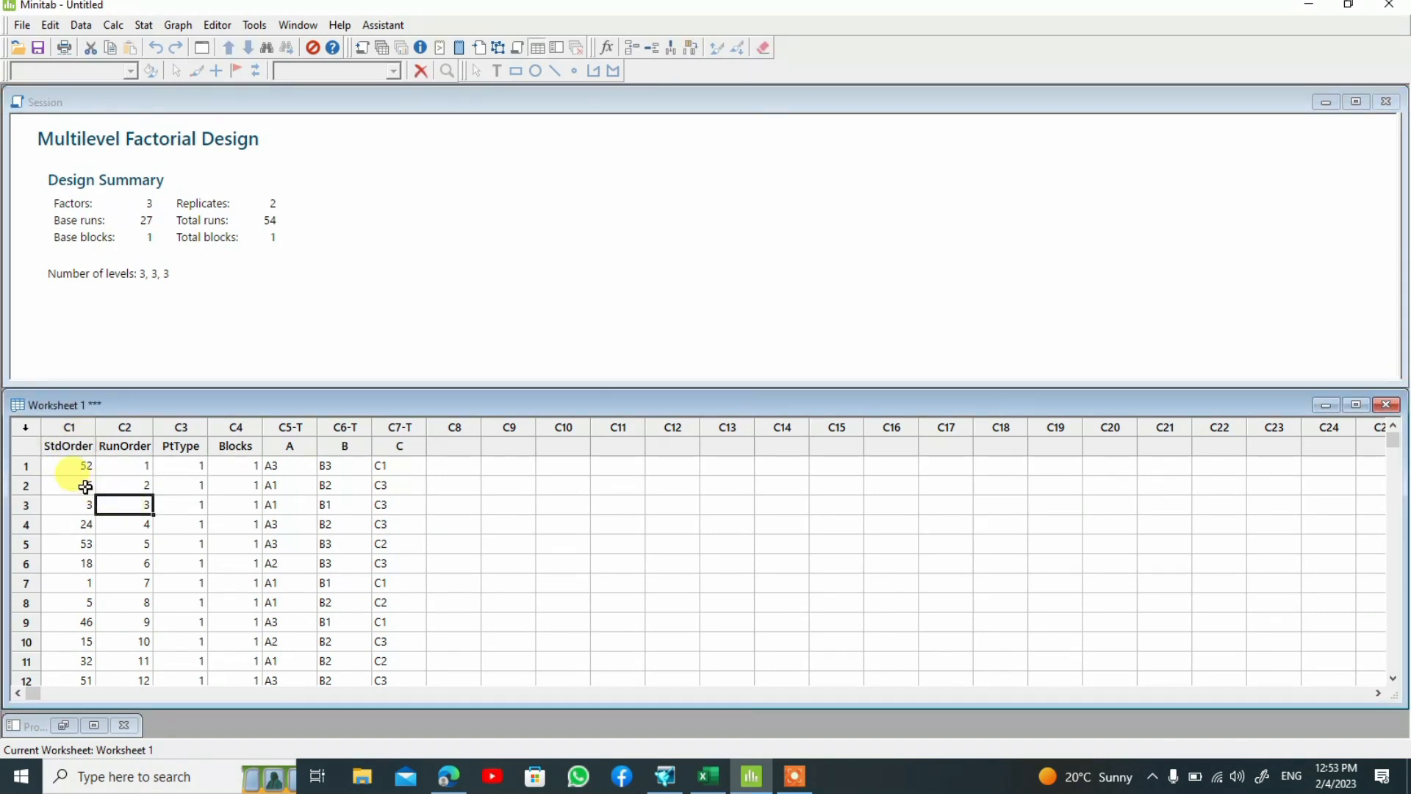
{"action": "left_click", "coordinate": [74, 446]}
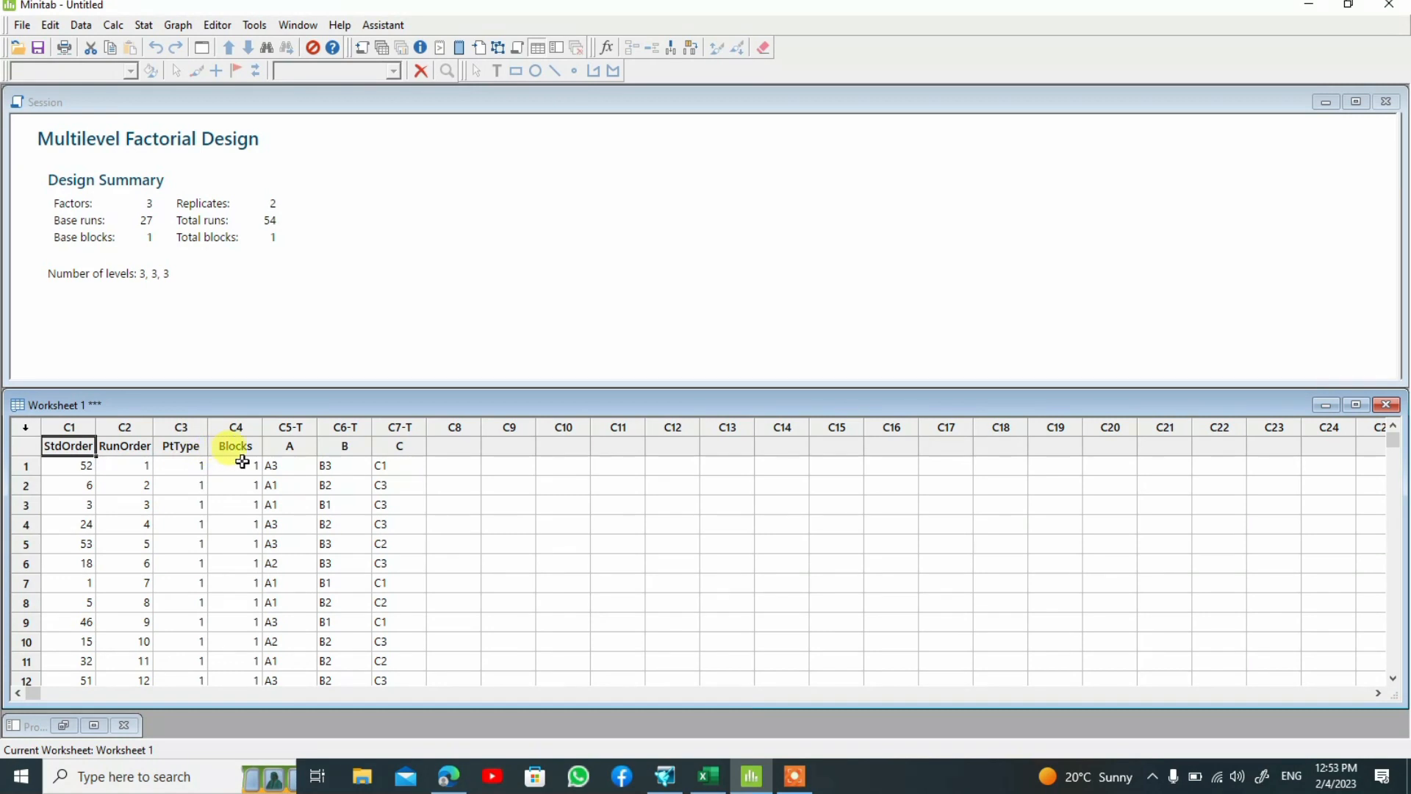
{"action": "left_click", "coordinate": [293, 449]}
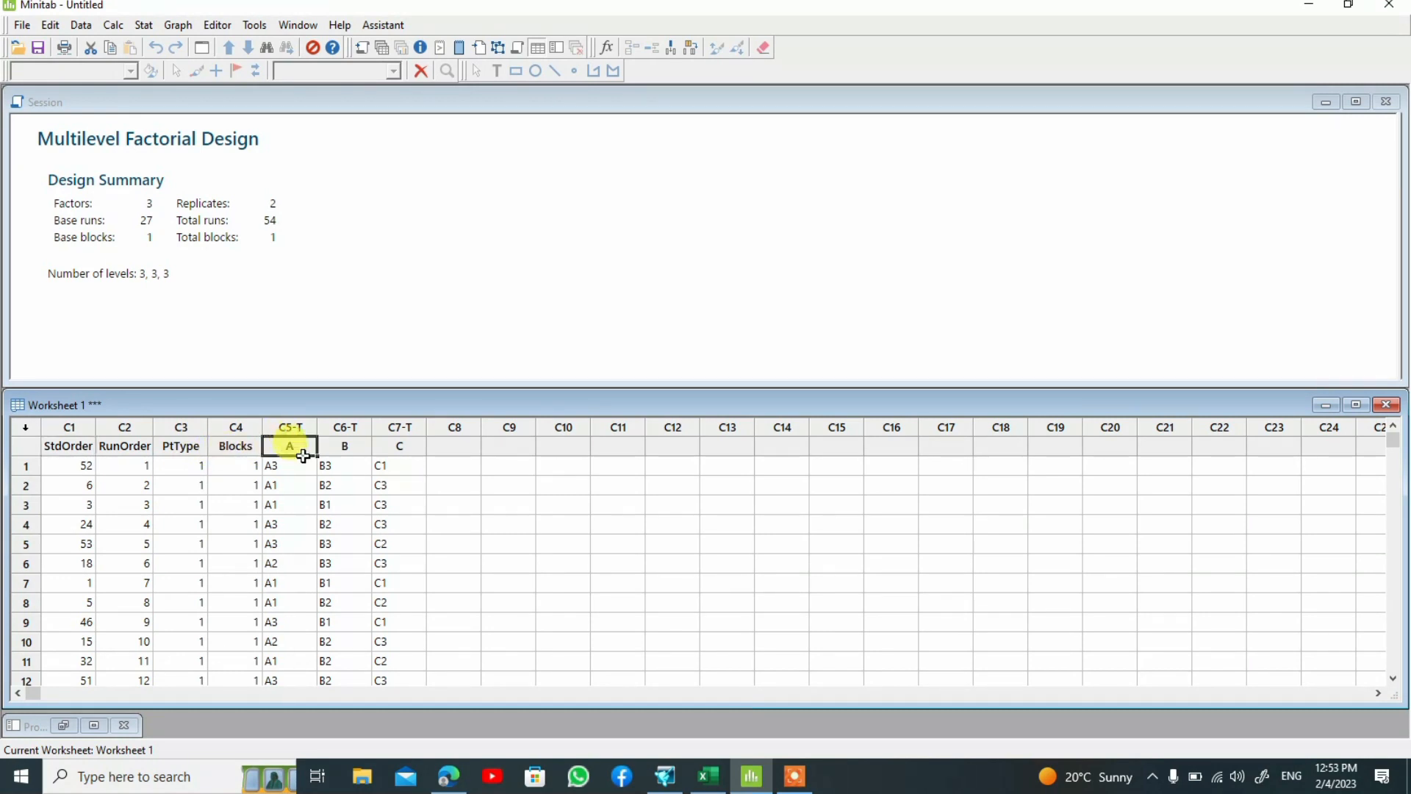
{"action": "left_click", "coordinate": [350, 444]}
{"action": "left_click", "coordinate": [380, 446]}
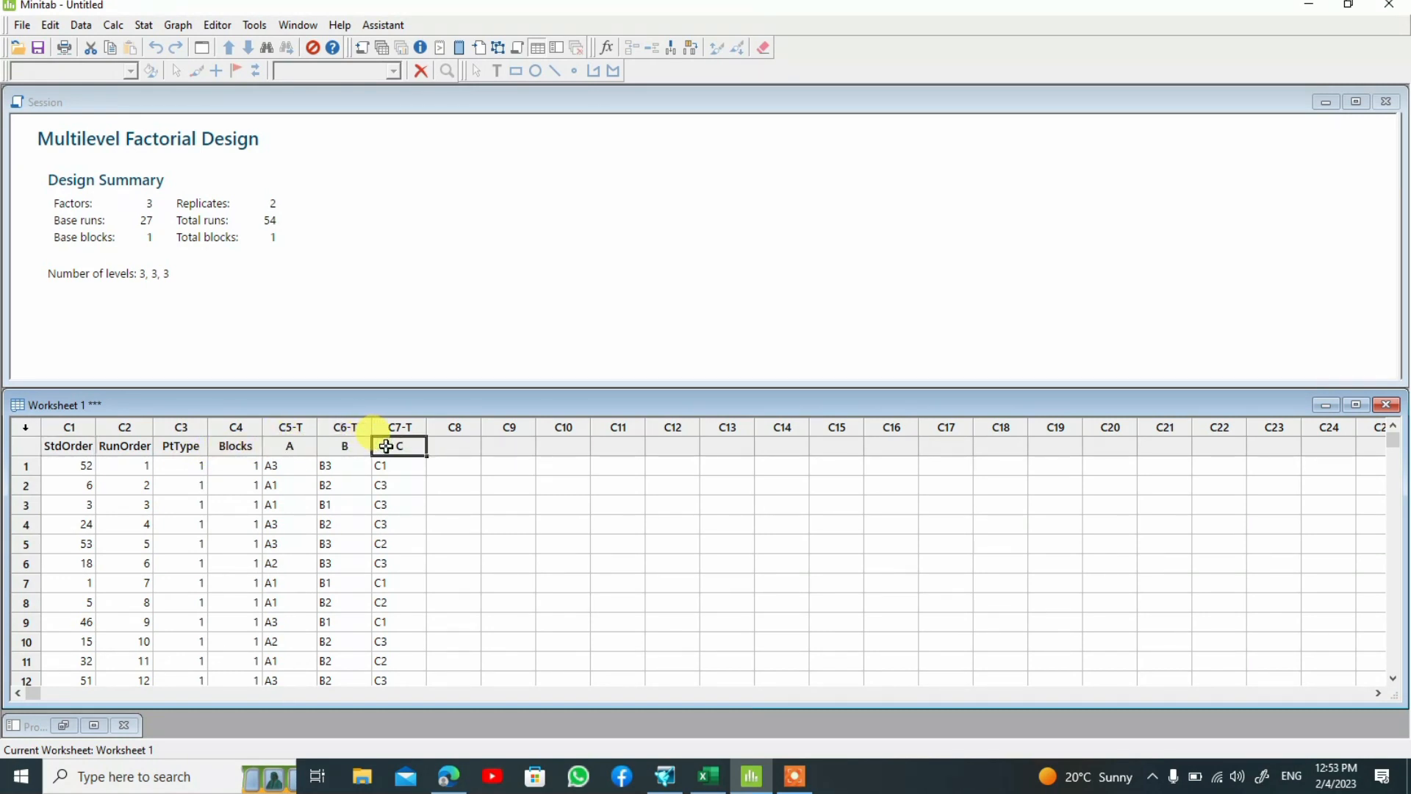
{"action": "left_click", "coordinate": [445, 449]}
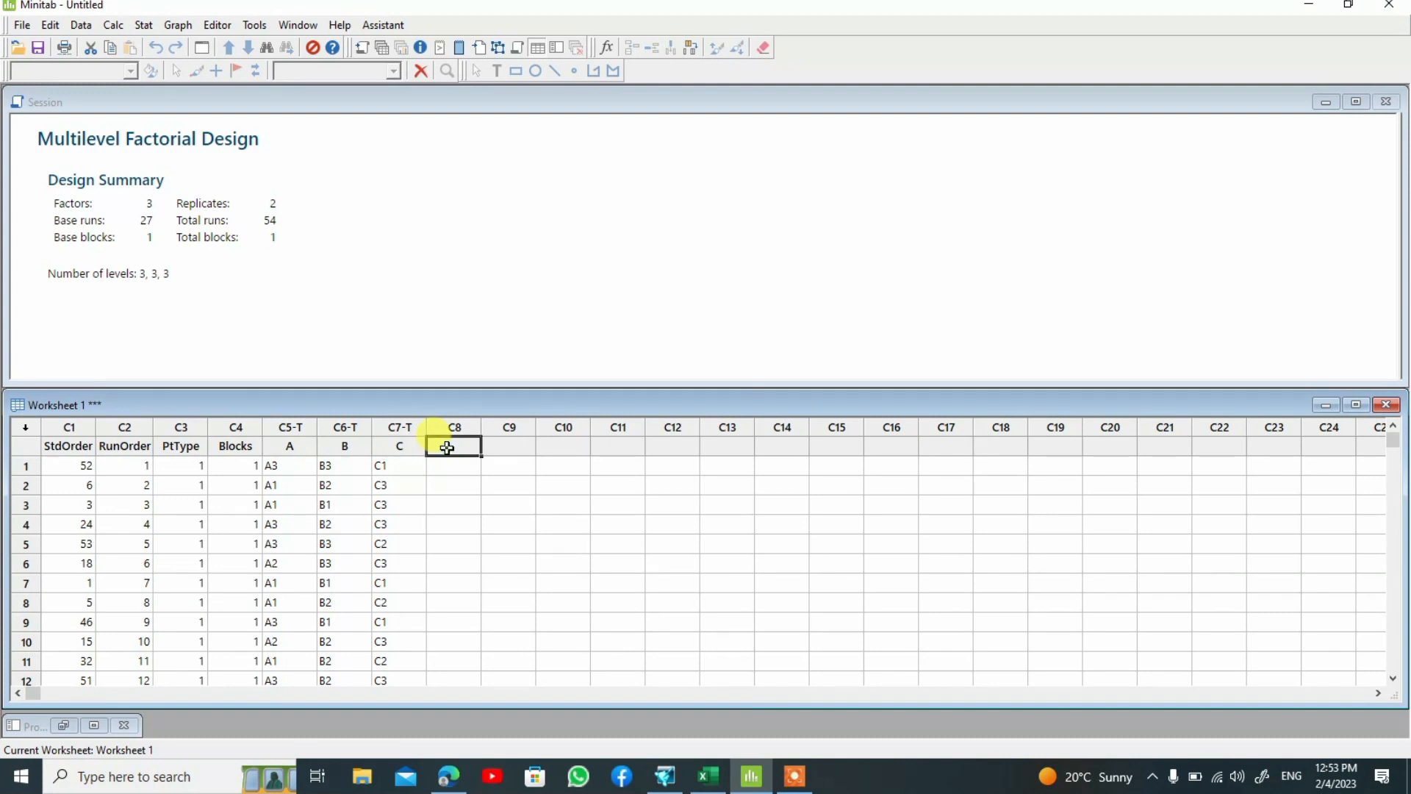
Switch to Excel and review the range of observations from the first Replicate 1 value to the last Replicate 2 value.
{"action": "left_click", "coordinate": [707, 776]}
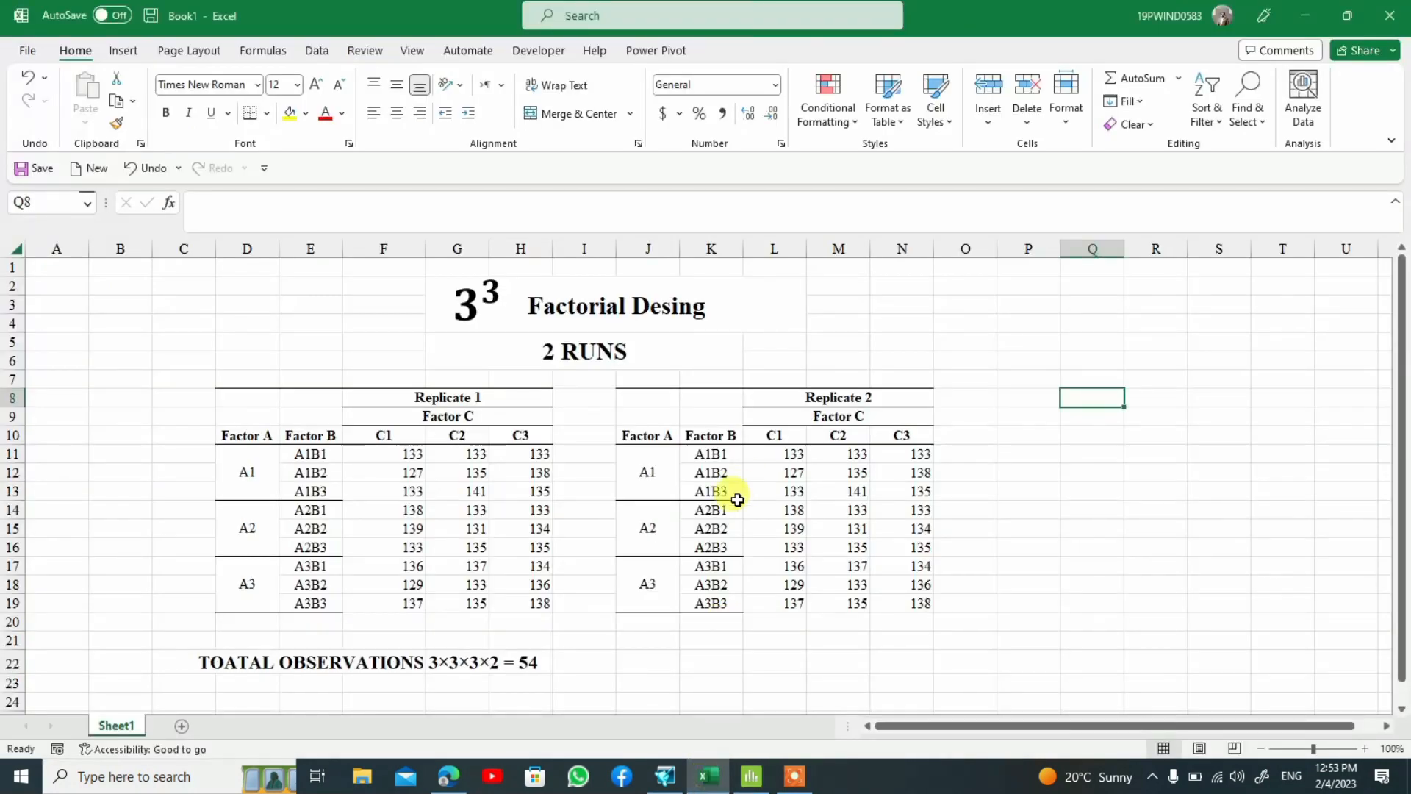
{"action": "left_click", "coordinate": [440, 469]}
{"action": "left_click", "coordinate": [414, 452]}
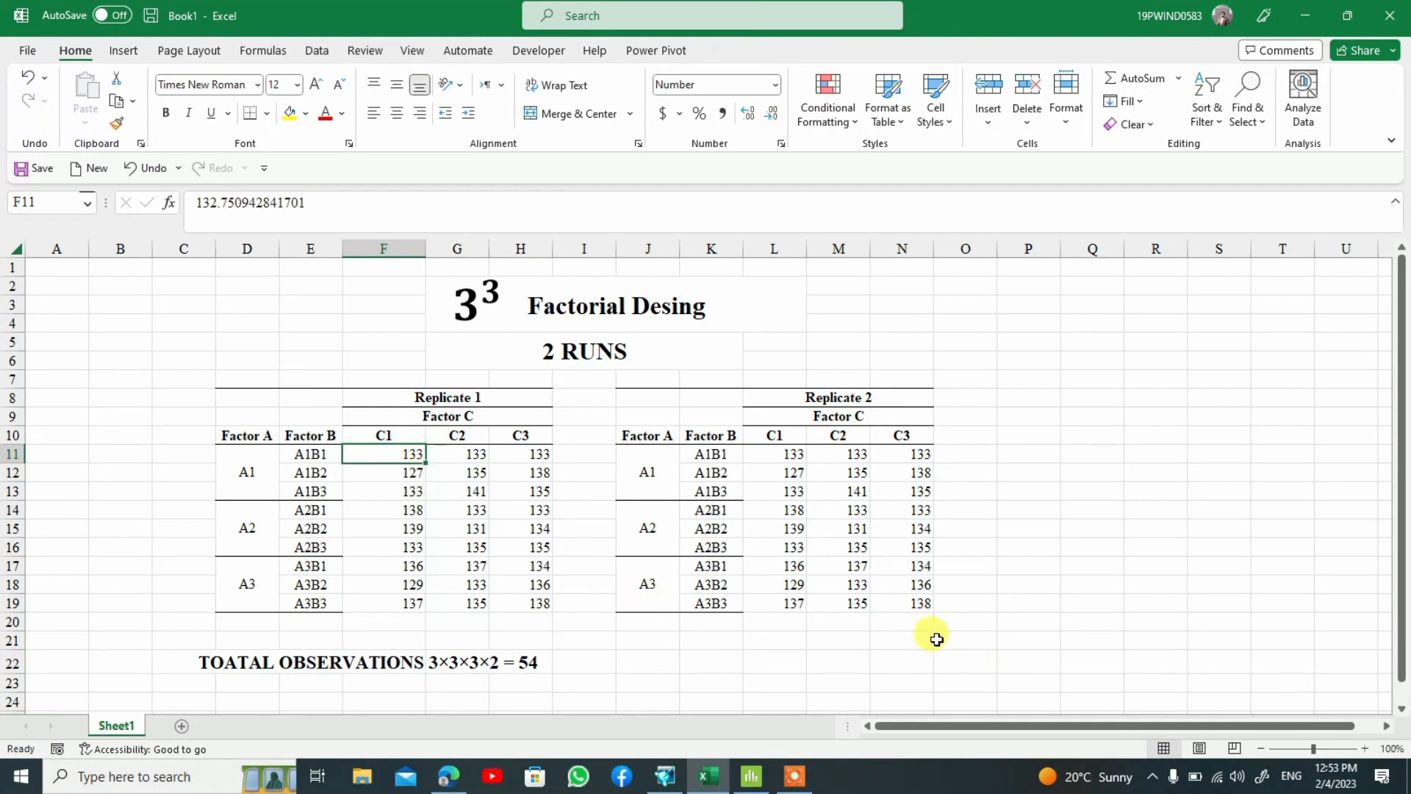
{"action": "left_click", "coordinate": [921, 604]}
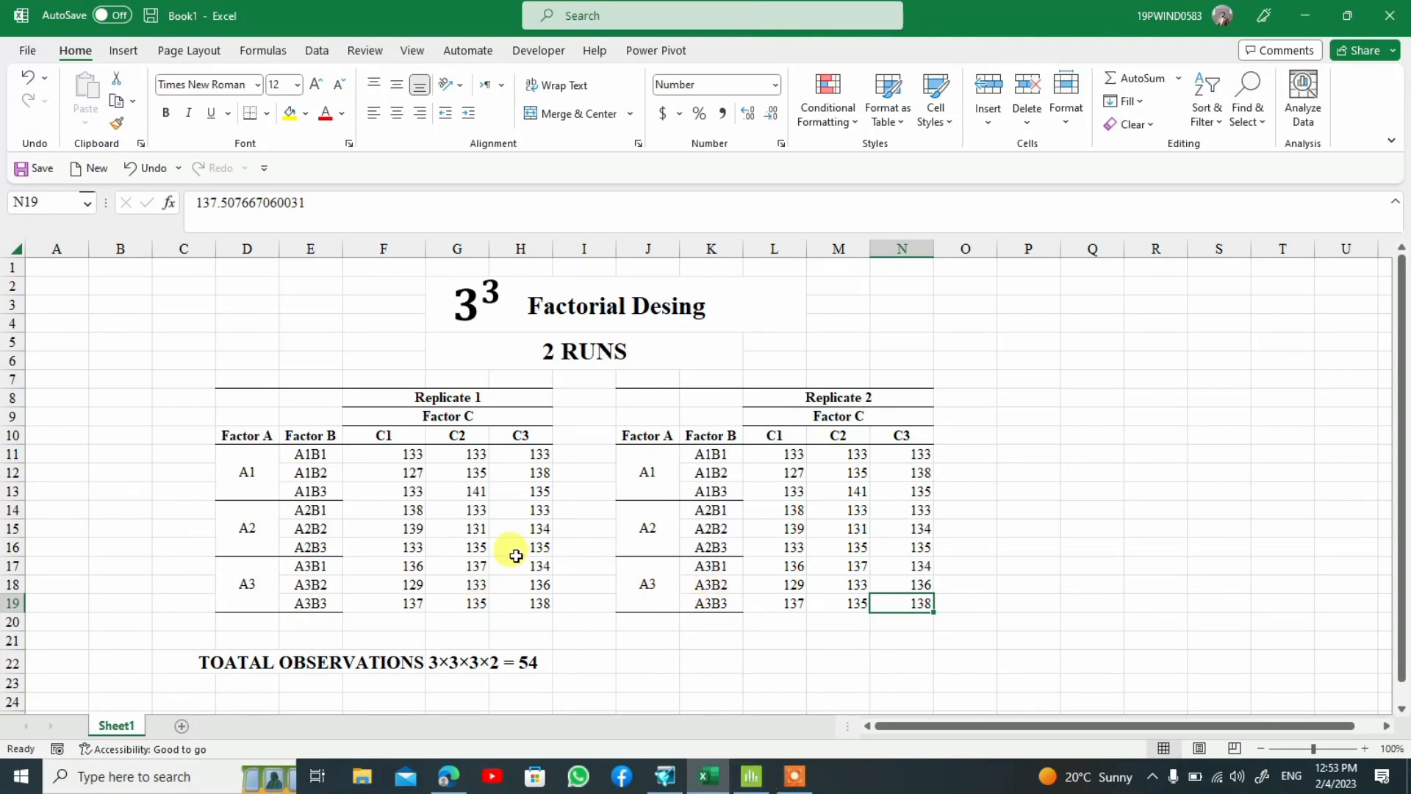
Switch back to Minitab and name column C8 RESPONSE.
{"action": "left_click", "coordinate": [751, 776]}
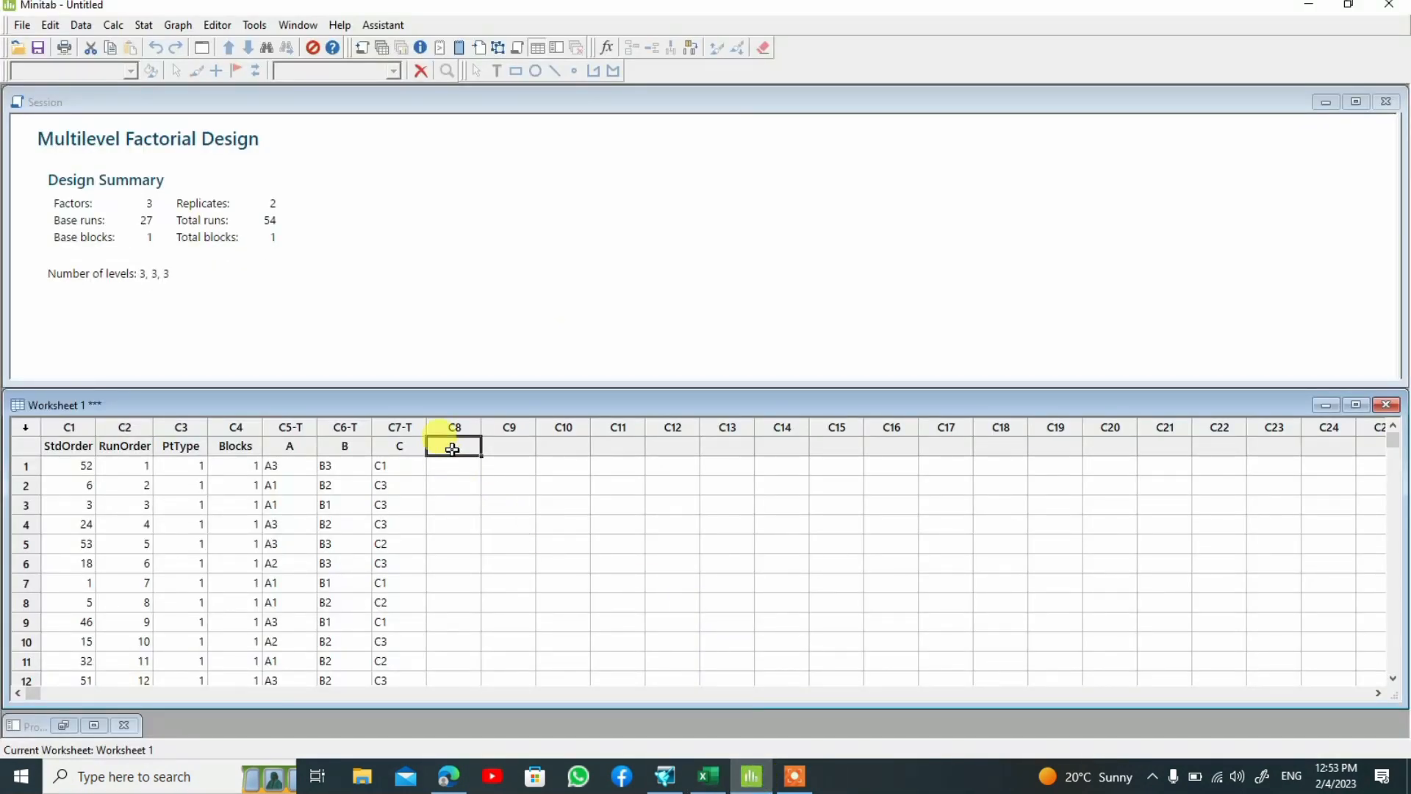
{"action": "type", "text": "RES"}
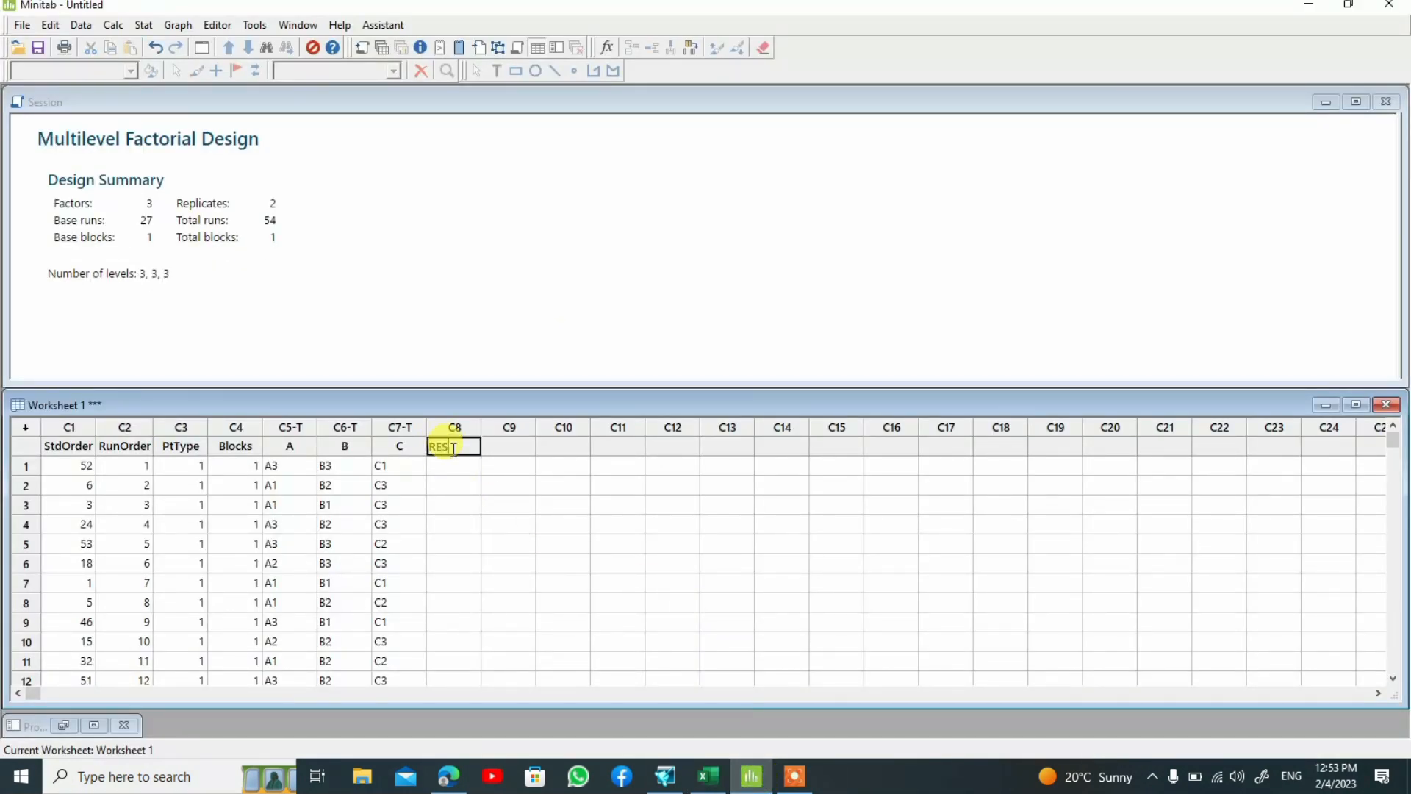
{"action": "type", "text": "PONSE"}
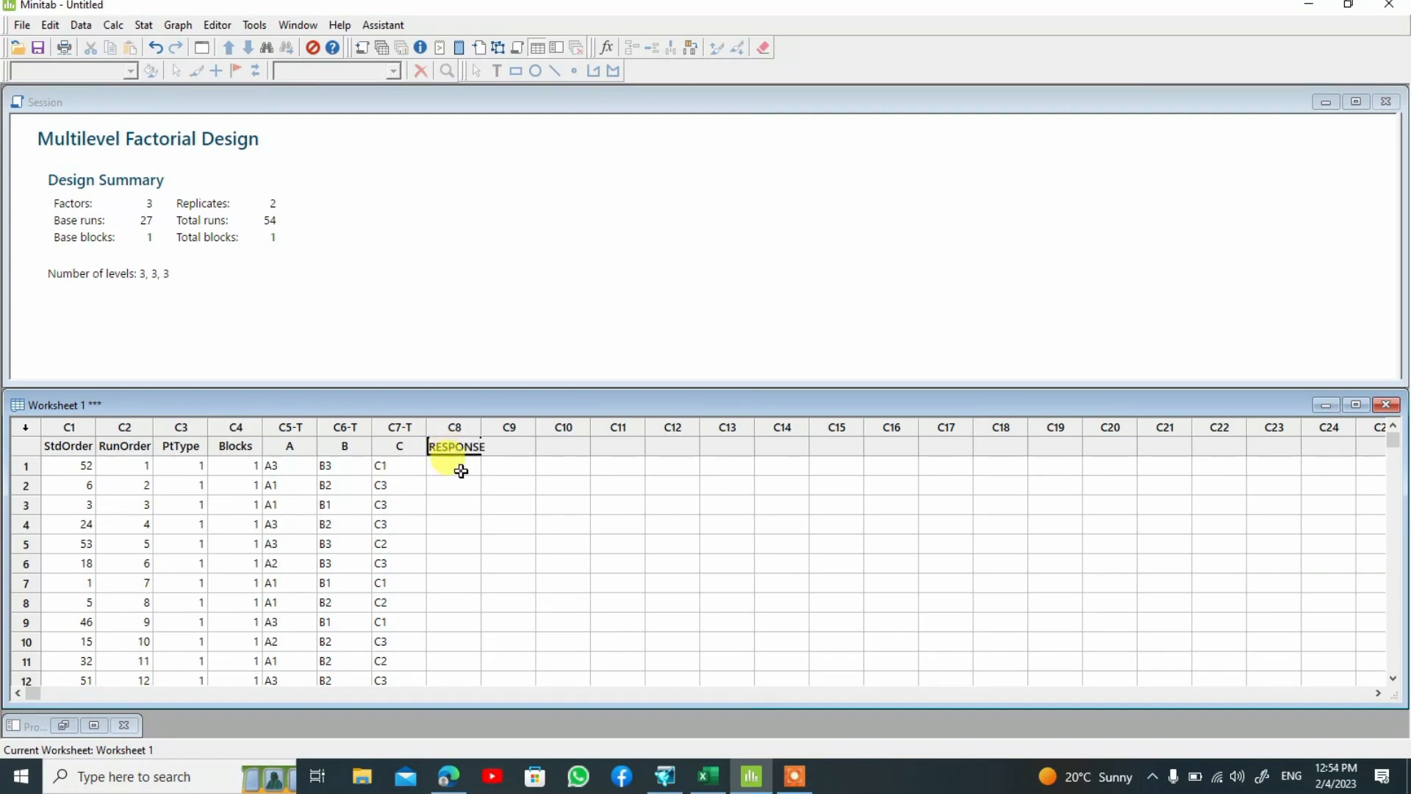
{"action": "left_click", "coordinate": [461, 472]}
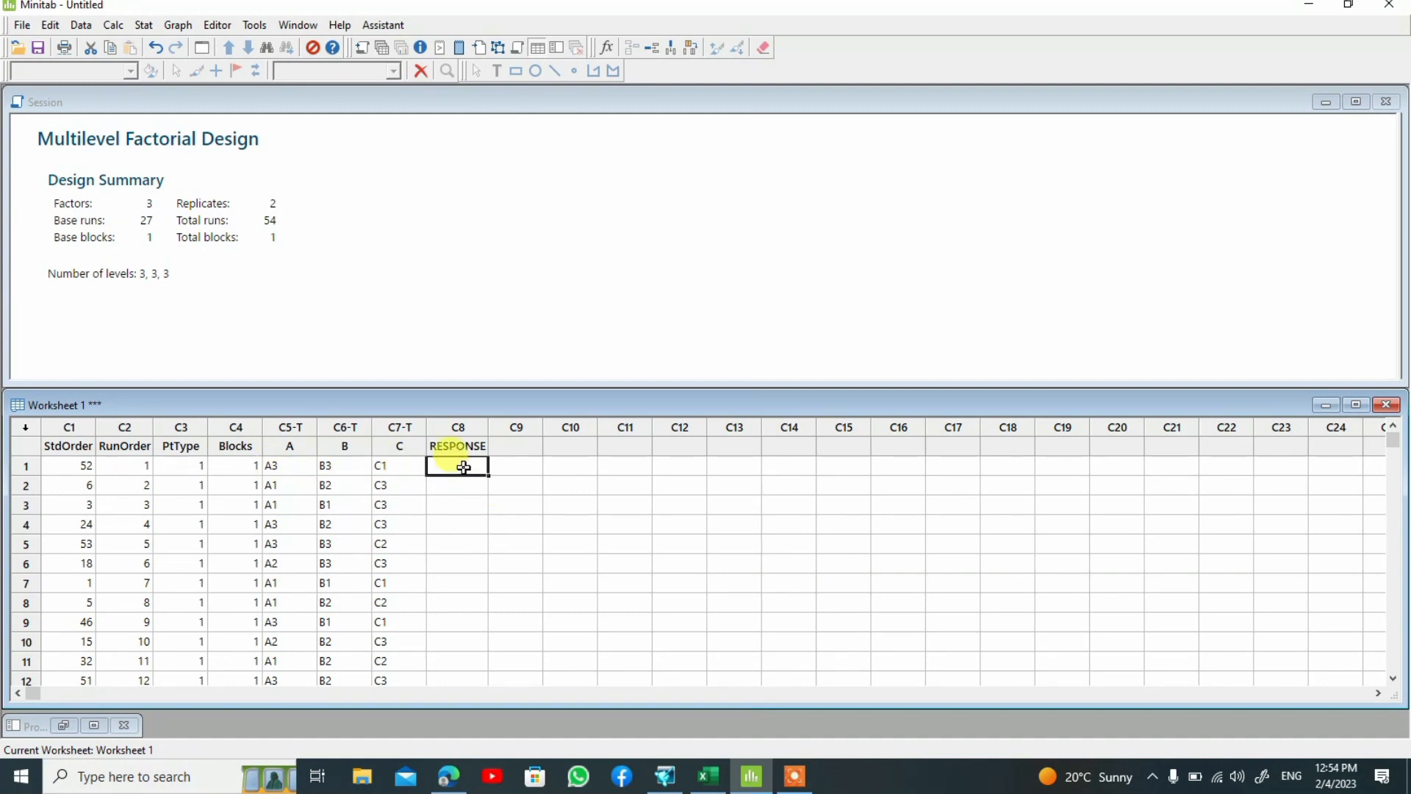
Look up the A3, B3, C1 observation in Excel's Replicate 2 table and enter 137 in row 1 of Minitab's RESPONSE column.
{"action": "left_click", "coordinate": [279, 465]}
{"action": "left_click", "coordinate": [330, 464]}
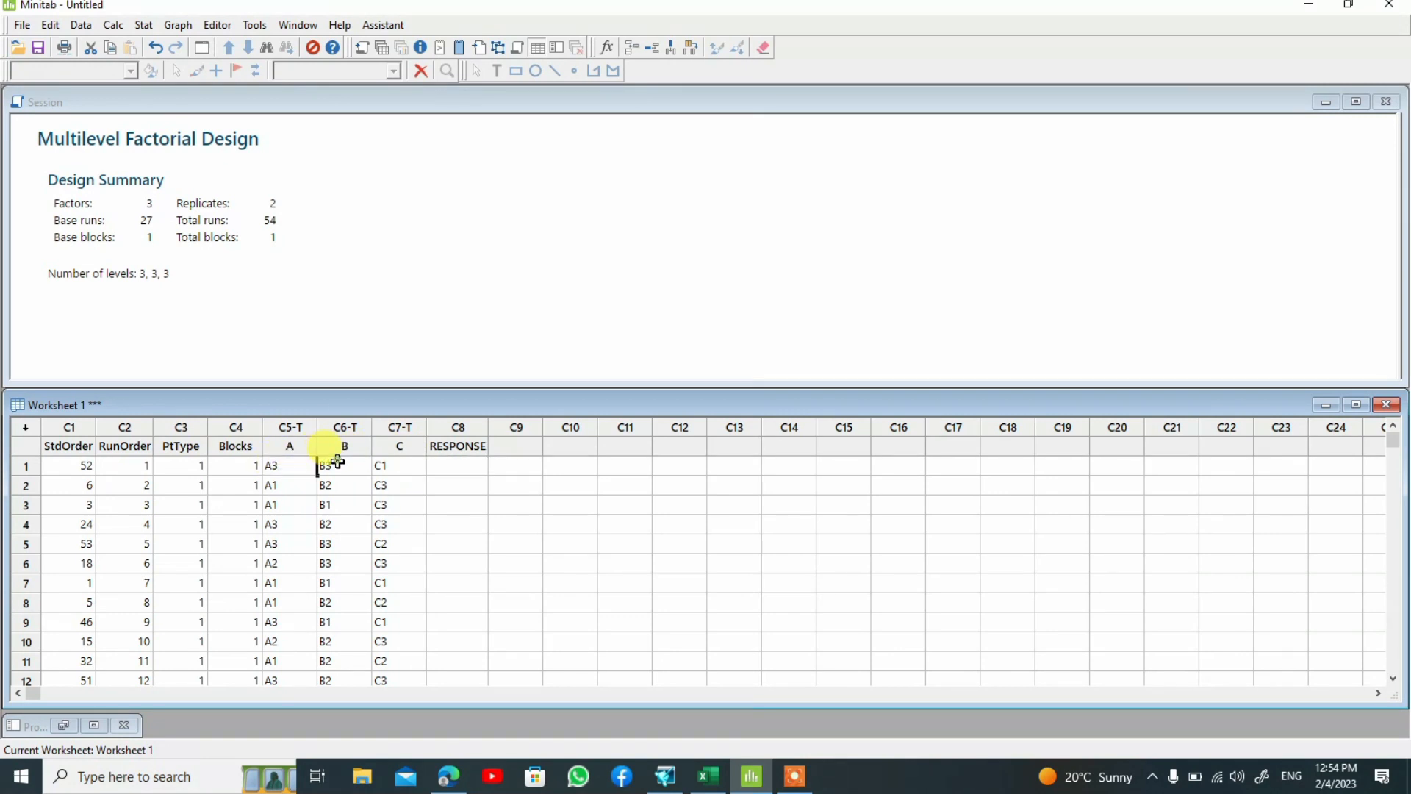
{"action": "left_click", "coordinate": [384, 465]}
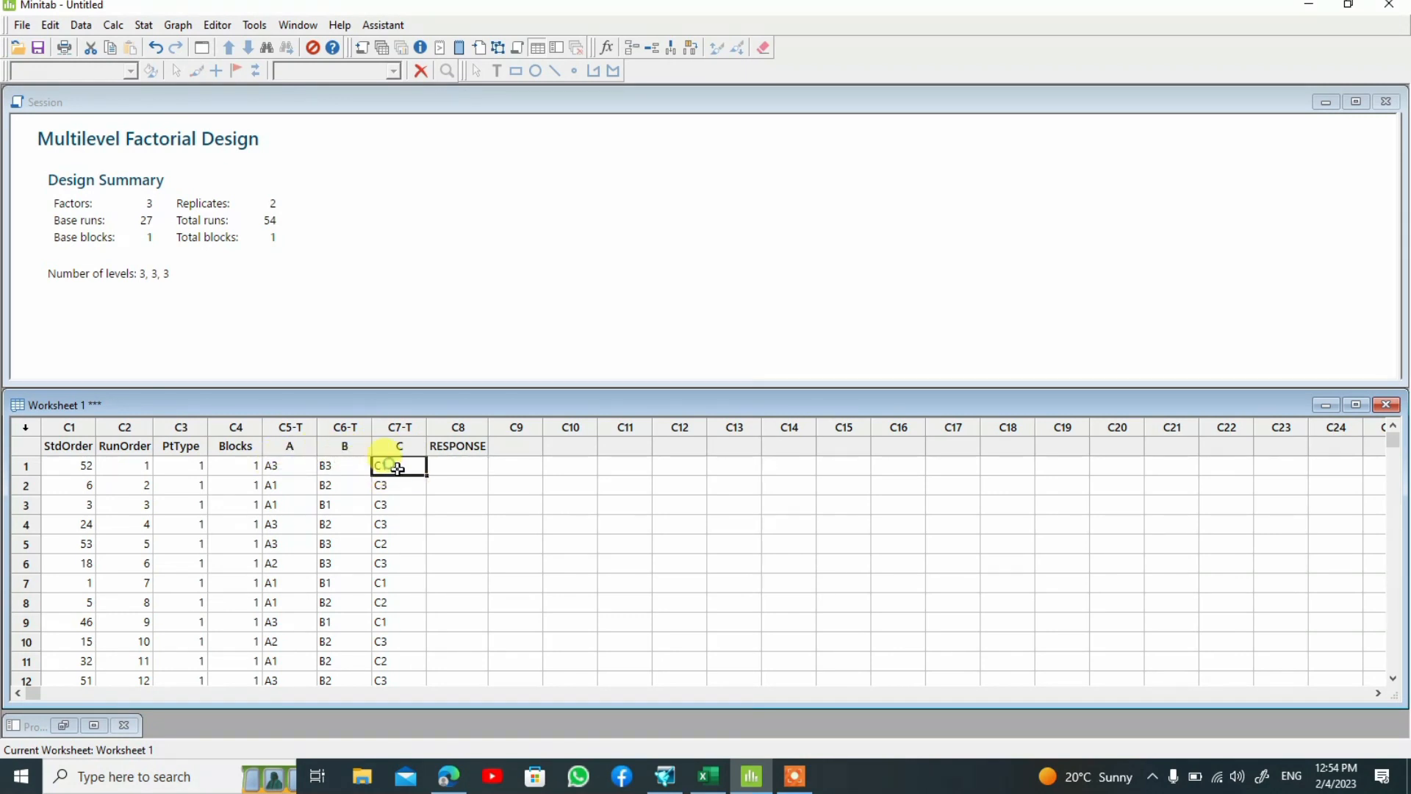
{"action": "left_click", "coordinate": [718, 778]}
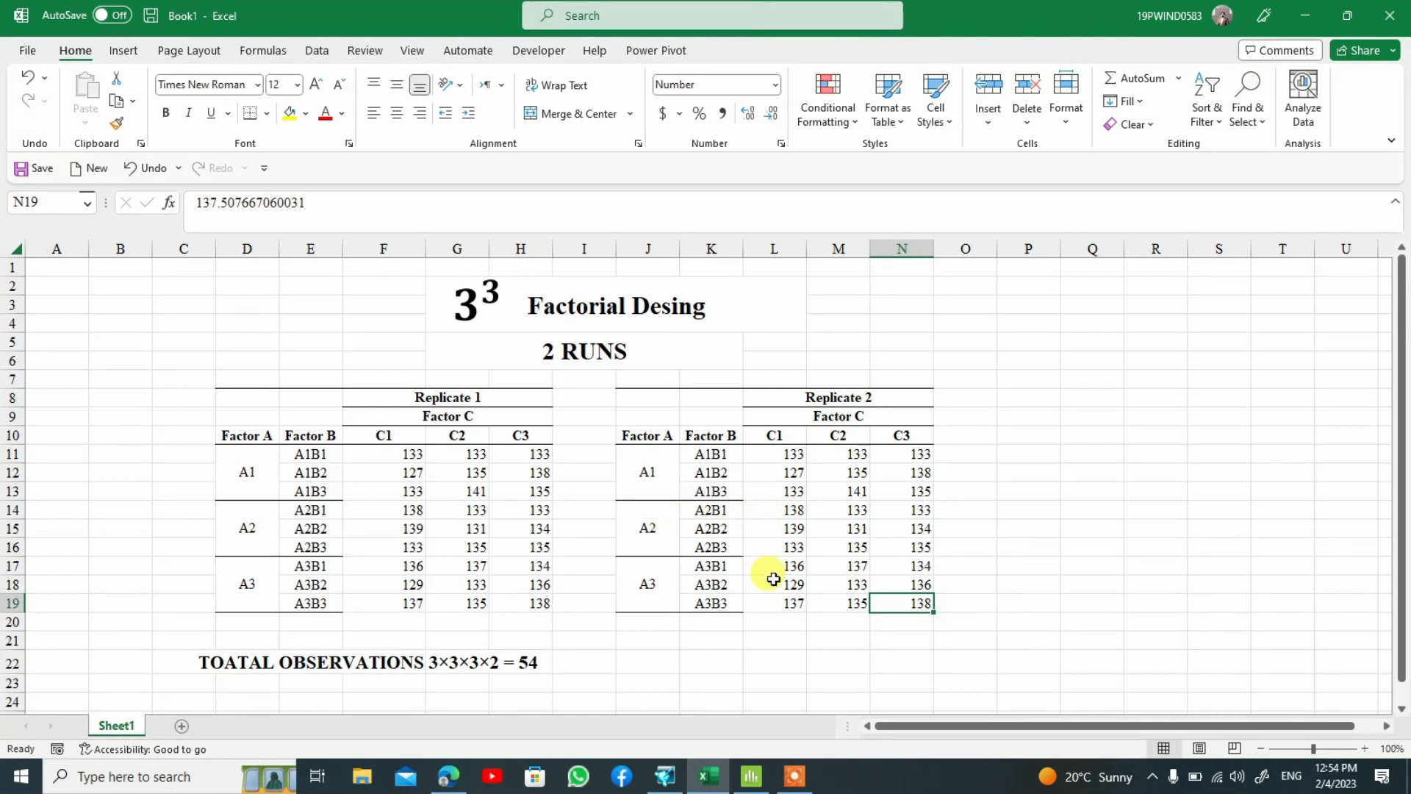
{"action": "left_click", "coordinate": [654, 597]}
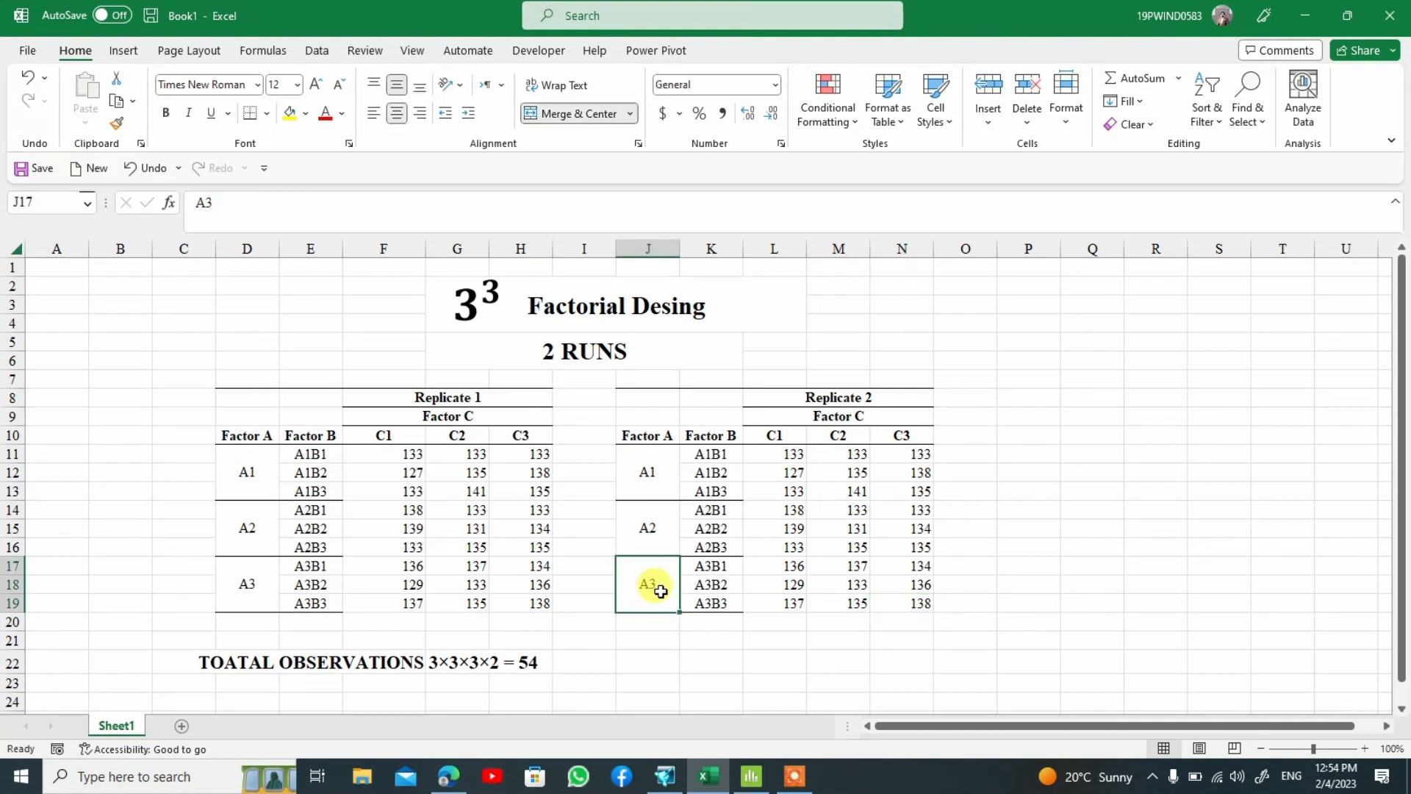
{"action": "left_click", "coordinate": [711, 606]}
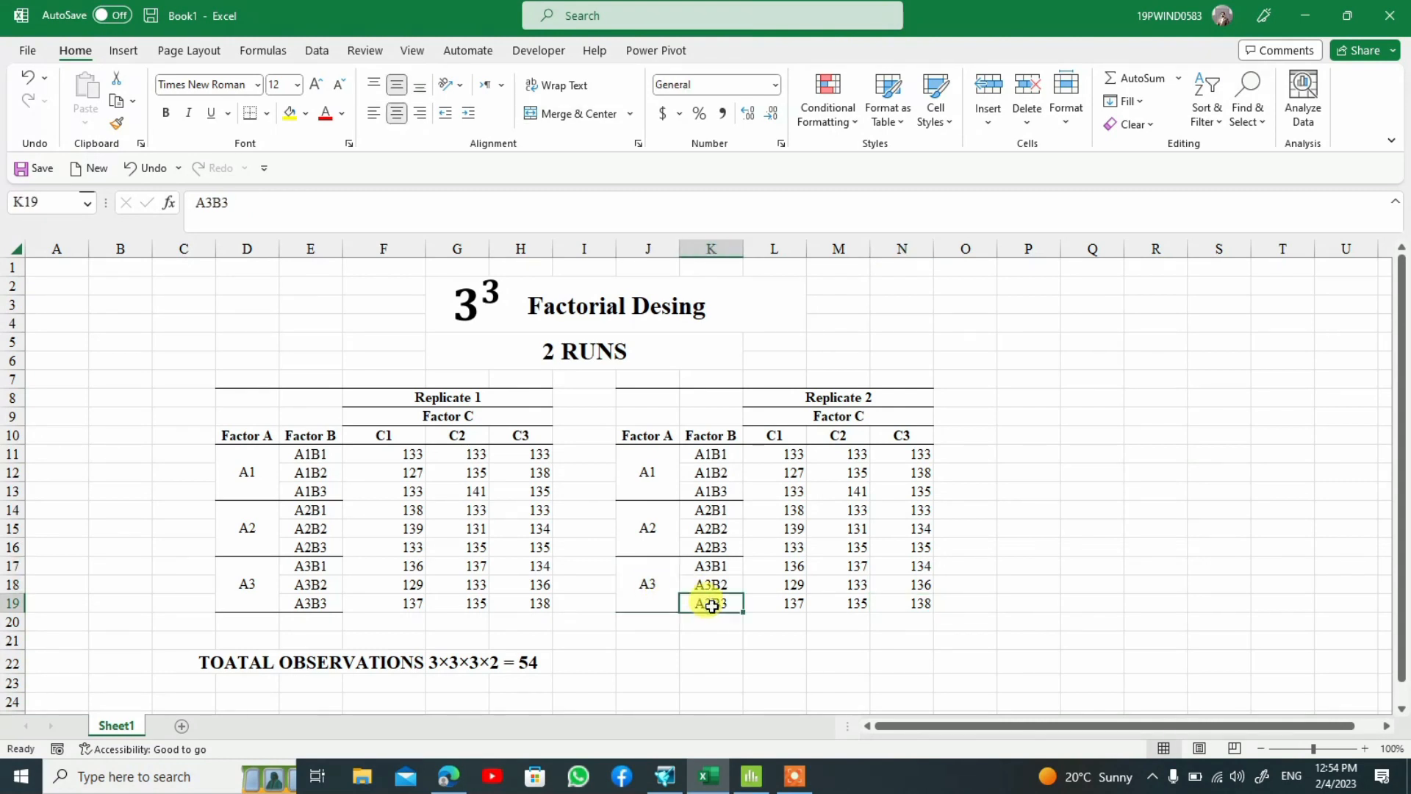
{"action": "left_click", "coordinate": [761, 603]}
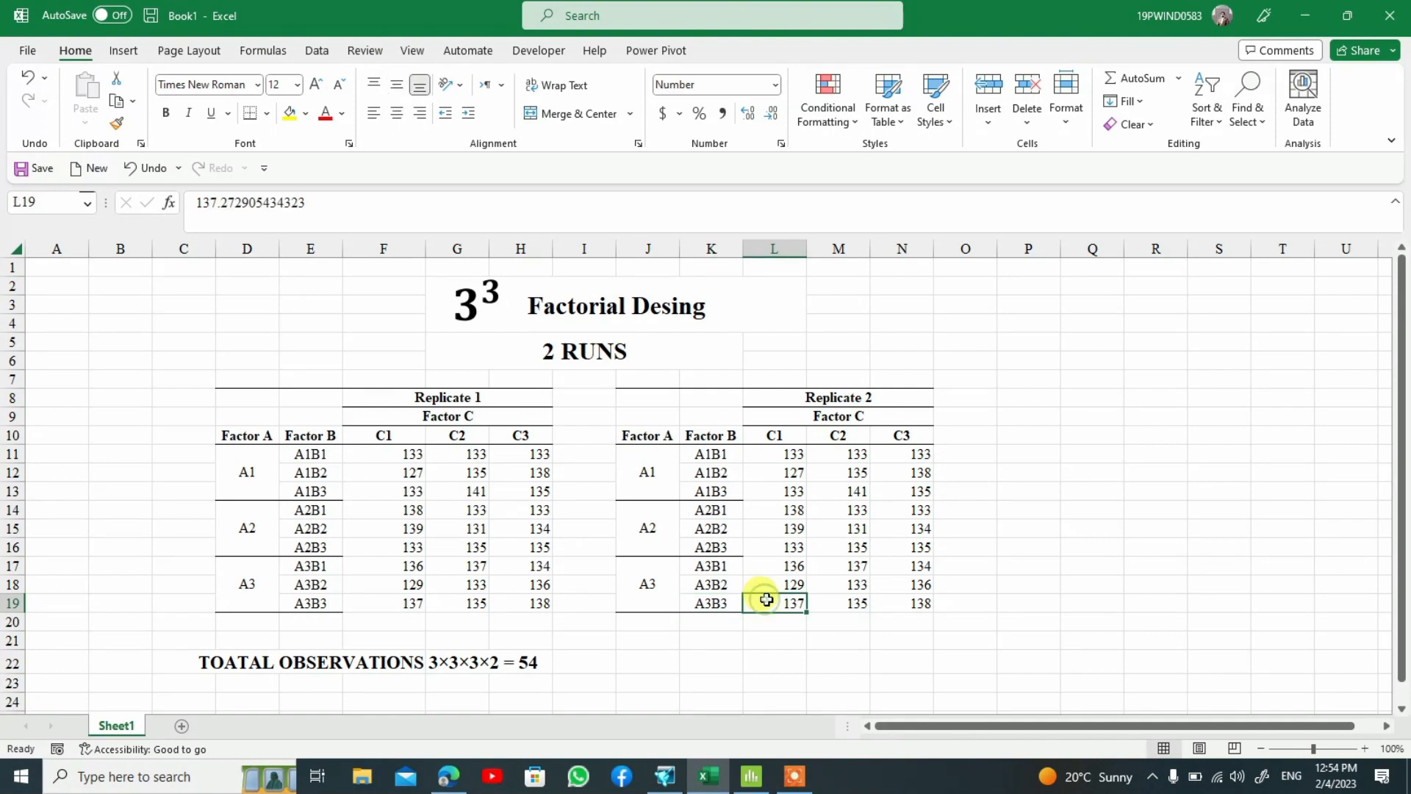
{"action": "left_click", "coordinate": [751, 776]}
{"action": "left_click", "coordinate": [464, 474]}
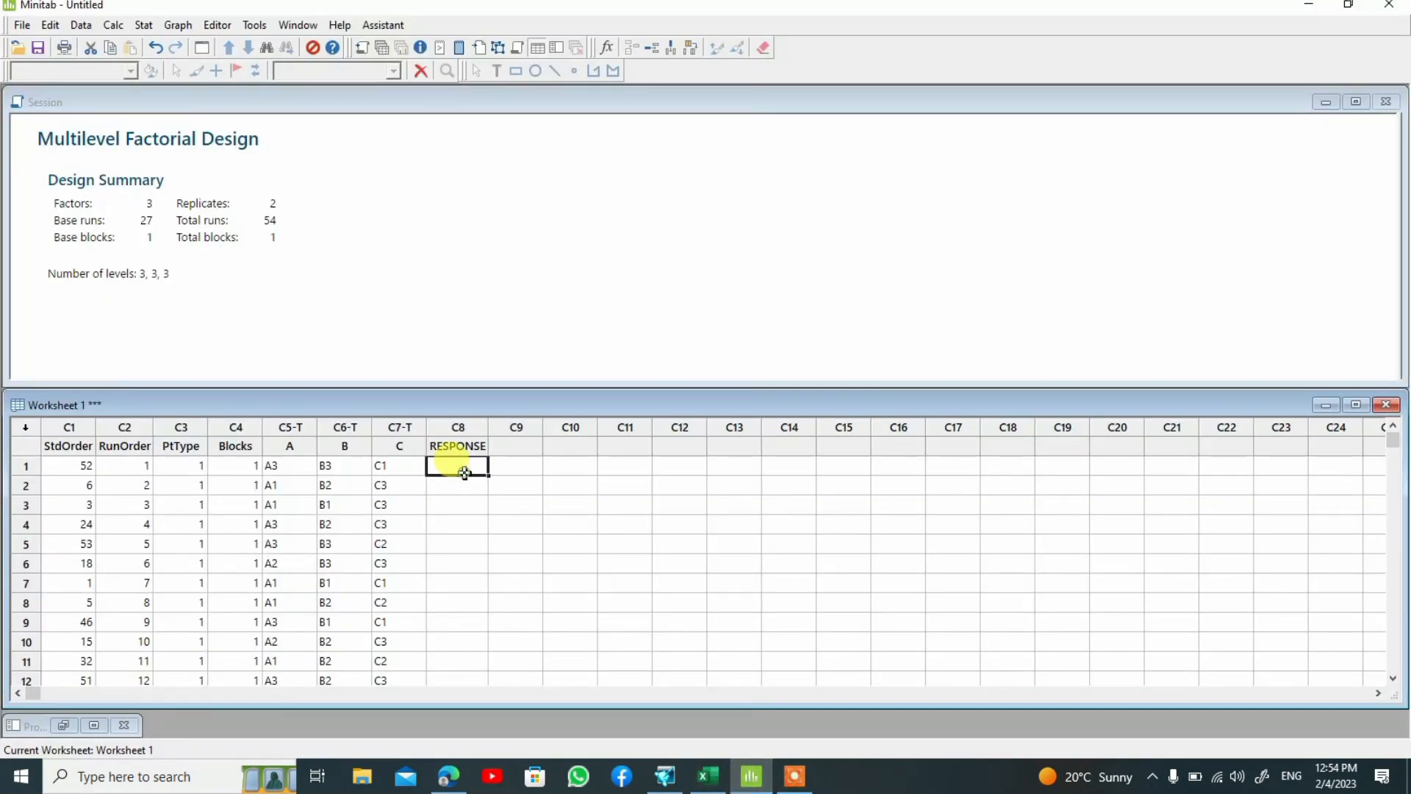
{"action": "type", "text": "137"}
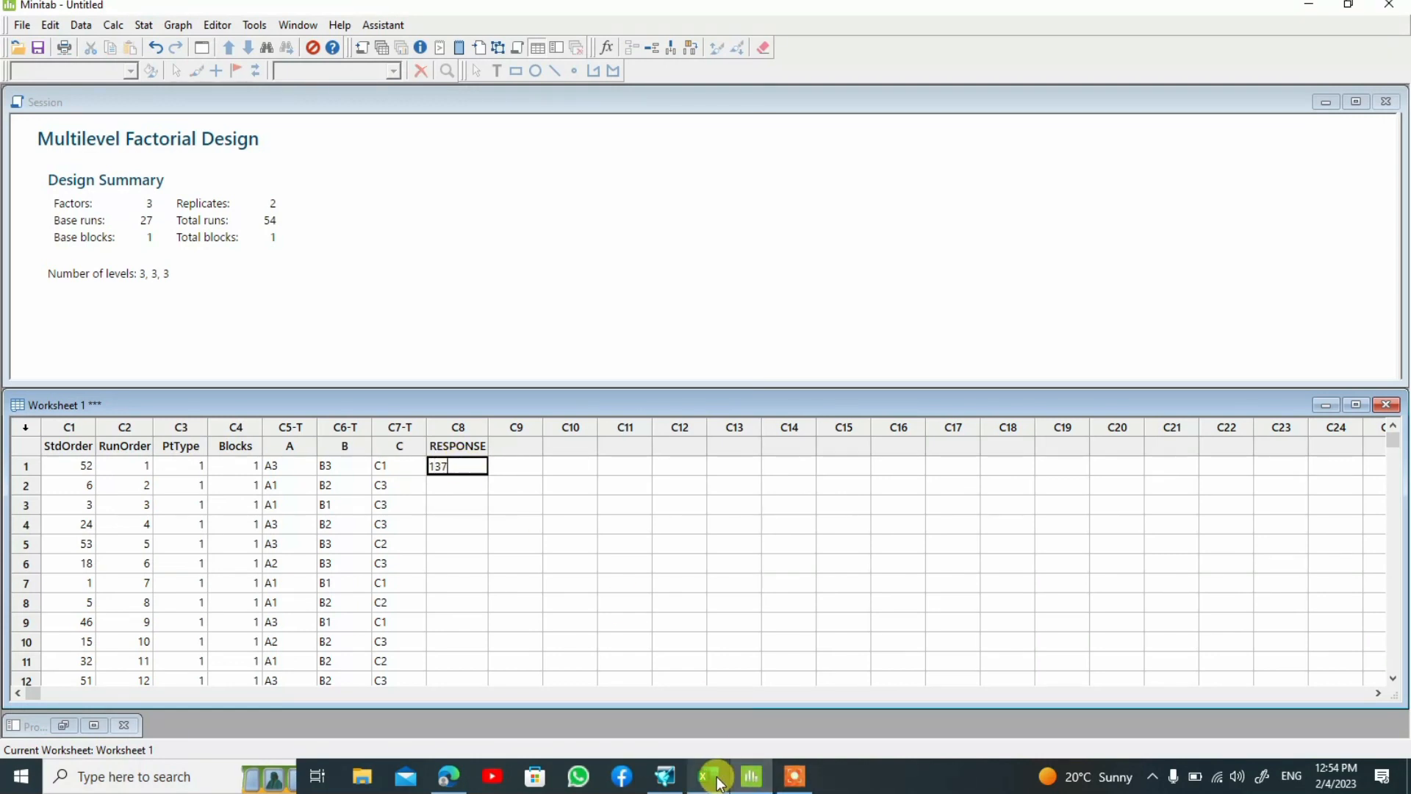
{"action": "left_click", "coordinate": [435, 487]}
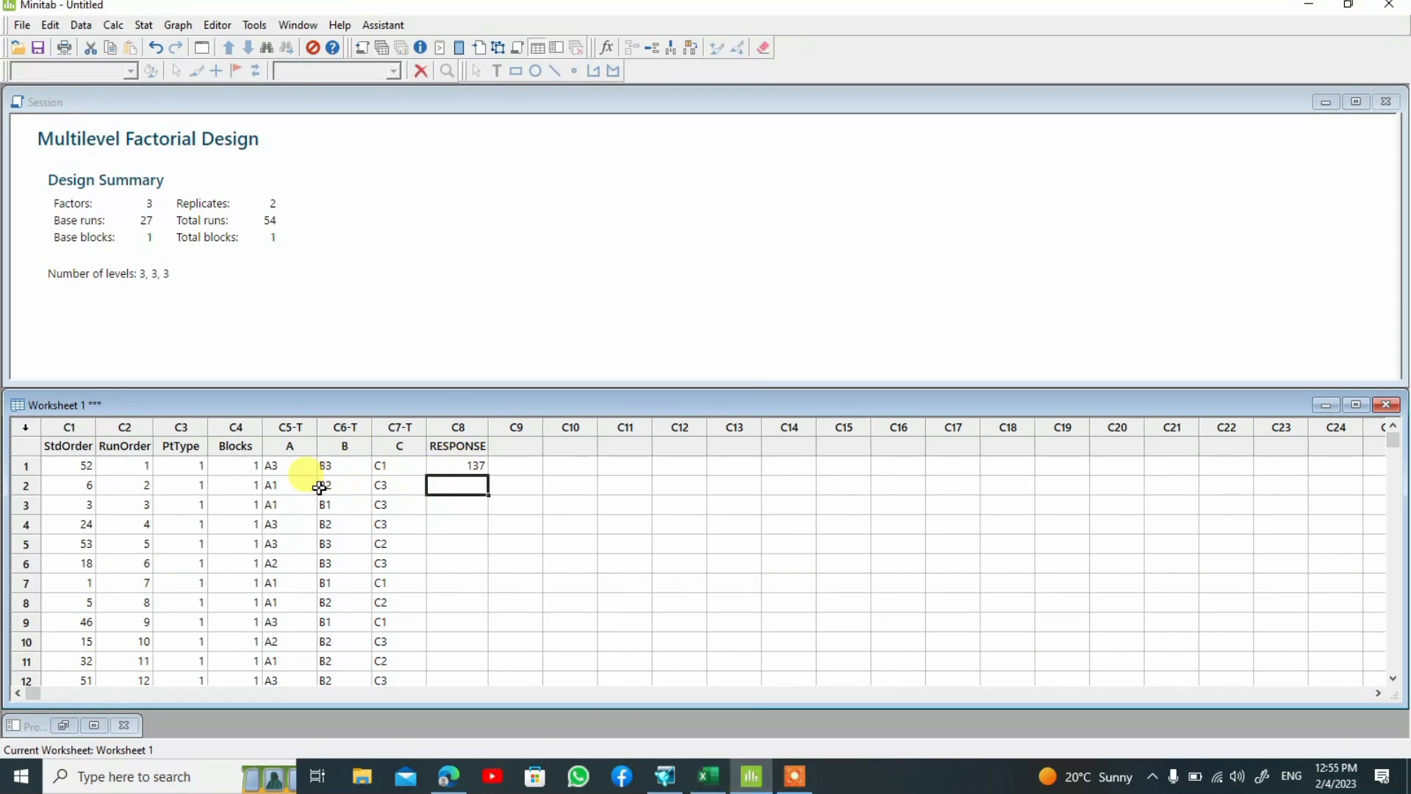
Look up the A1, B2, C3 observation in Excel's Replicate 1 table and enter 138 in row 2 of Minitab's RESPONSE column.
{"action": "left_click", "coordinate": [287, 485]}
{"action": "left_click", "coordinate": [332, 484]}
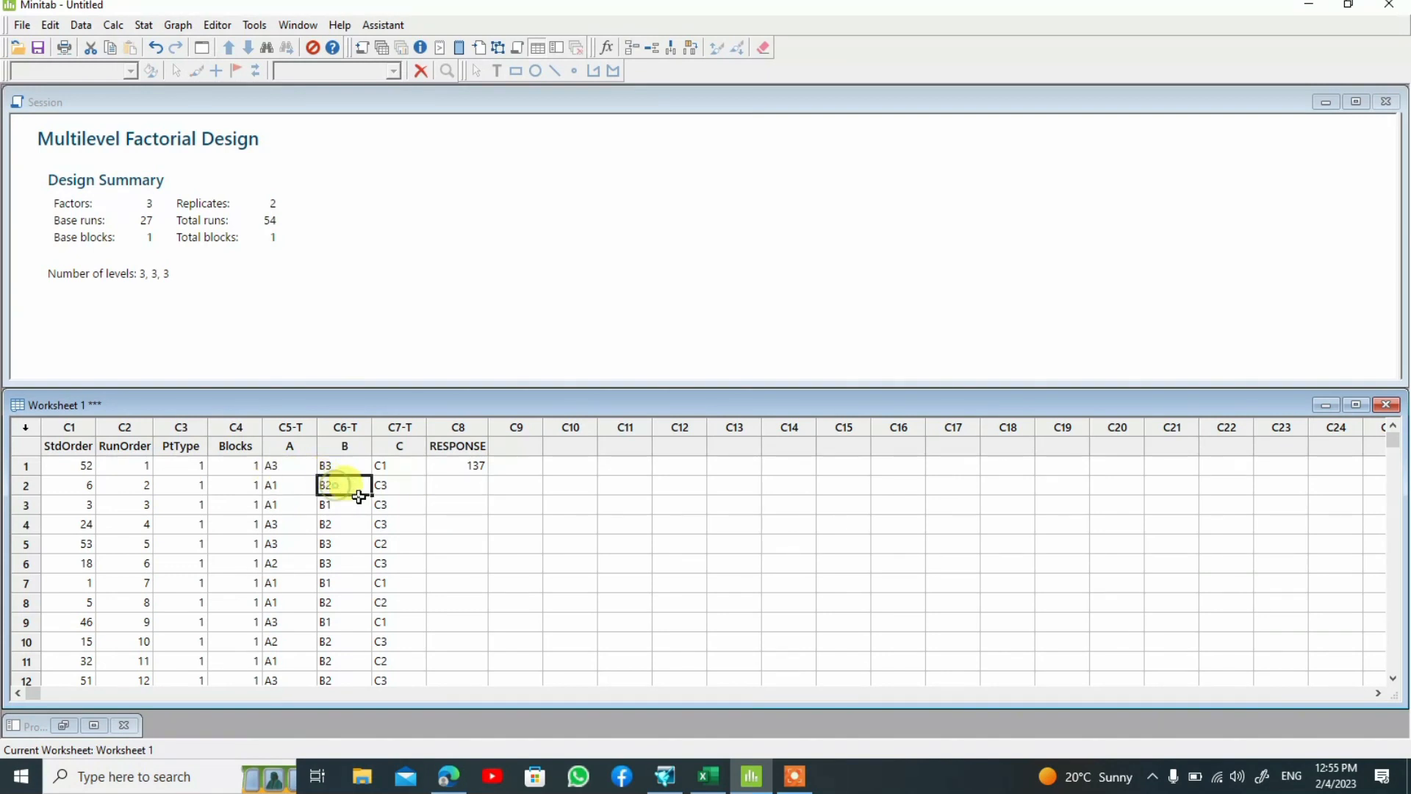
{"action": "left_click", "coordinate": [383, 490]}
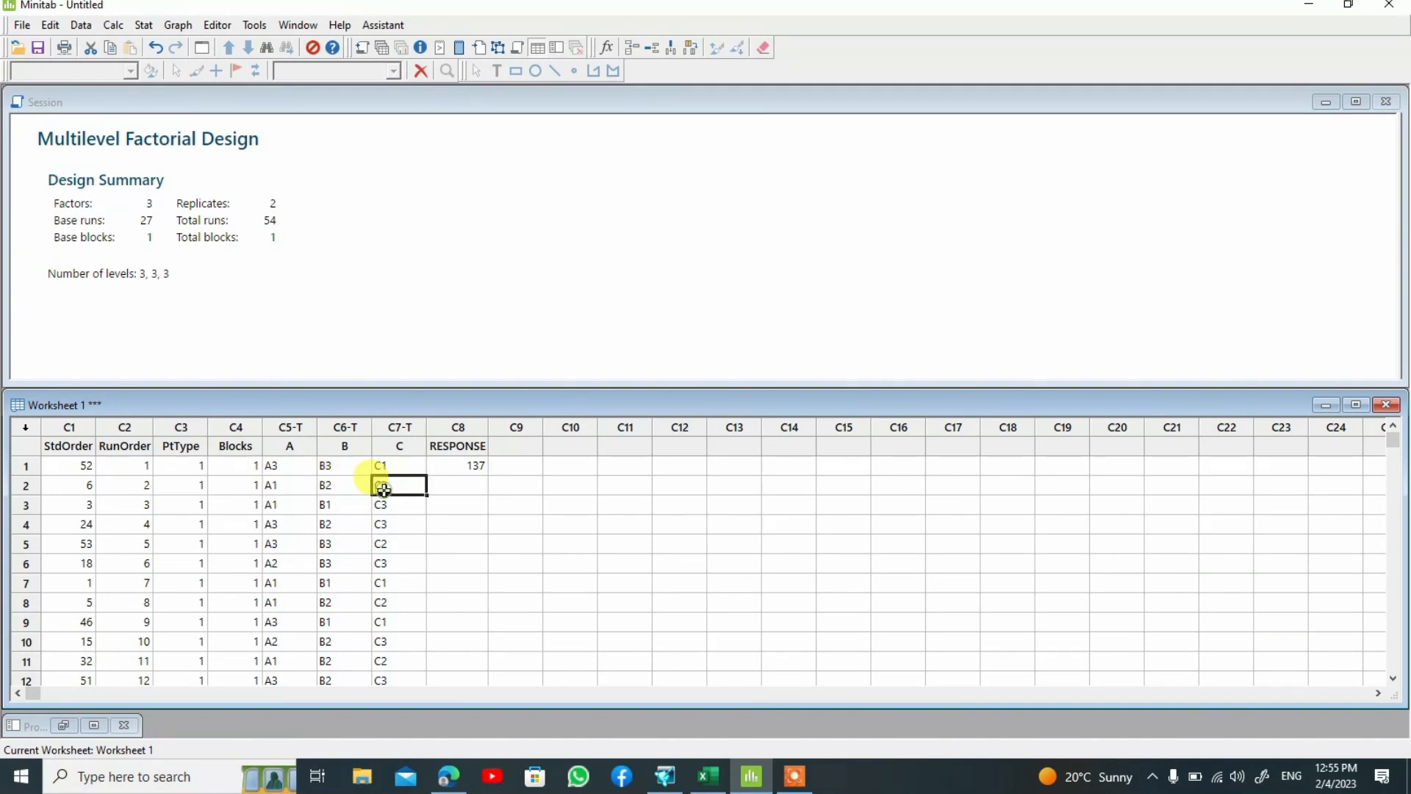
{"action": "left_click", "coordinate": [708, 775]}
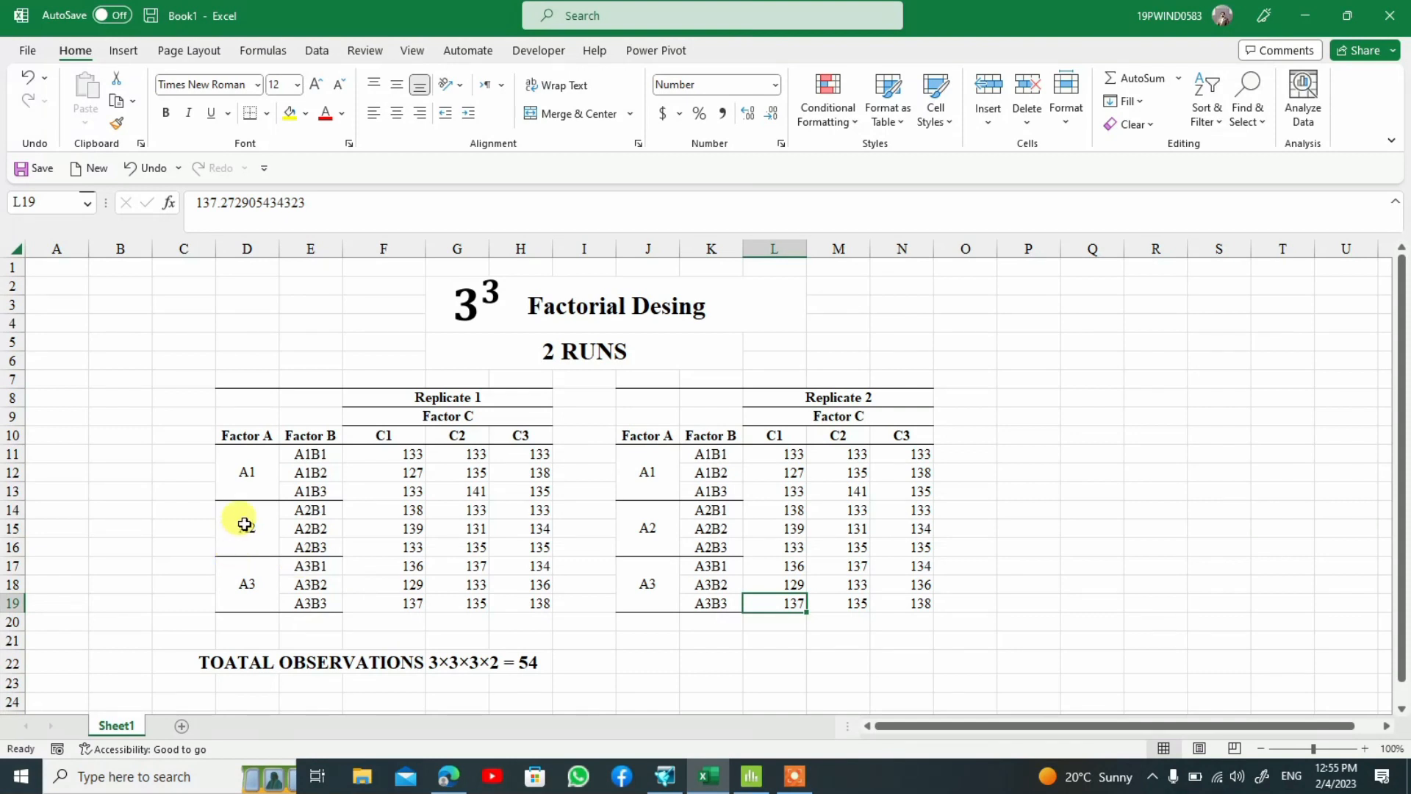
{"action": "left_click", "coordinate": [244, 471]}
{"action": "left_click", "coordinate": [321, 474]}
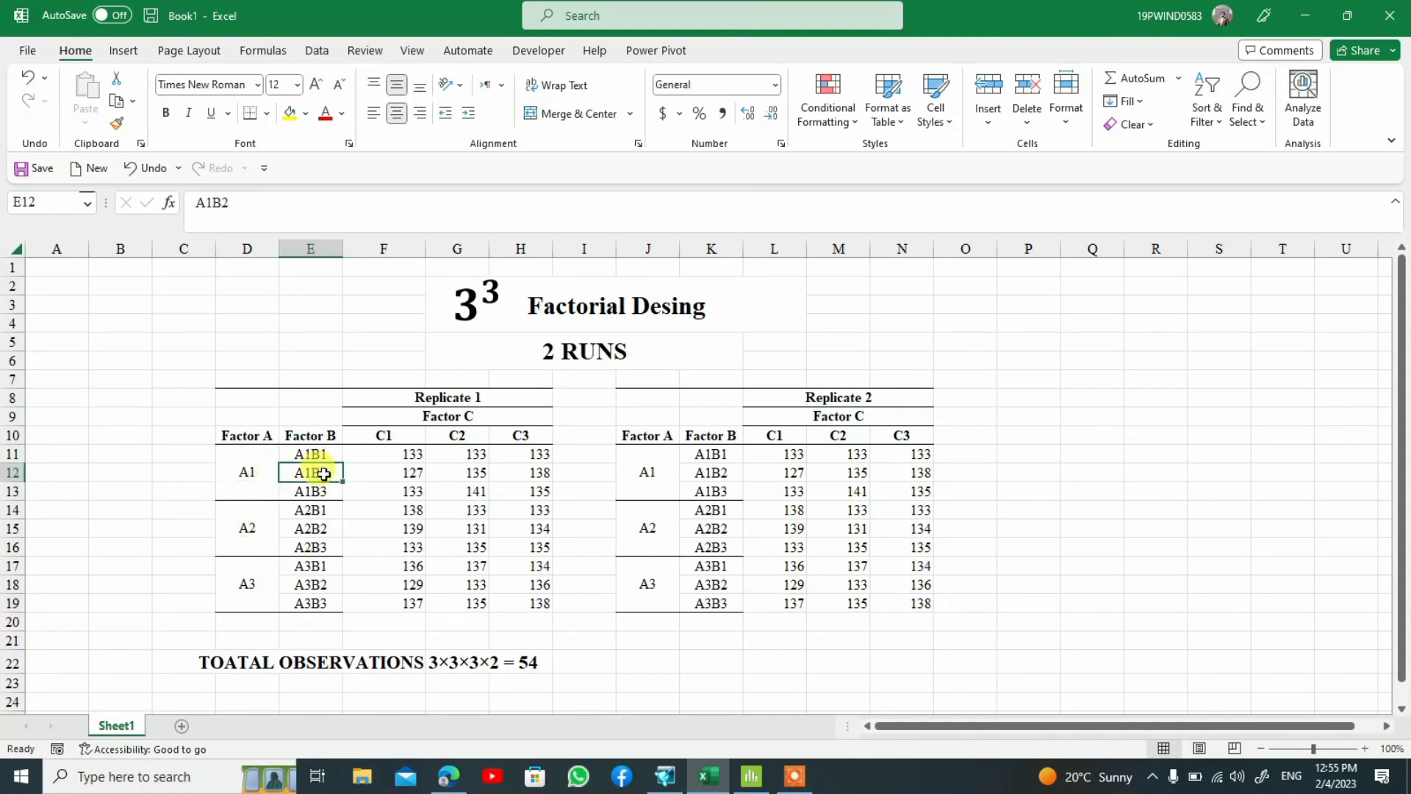
{"action": "left_click", "coordinate": [519, 468]}
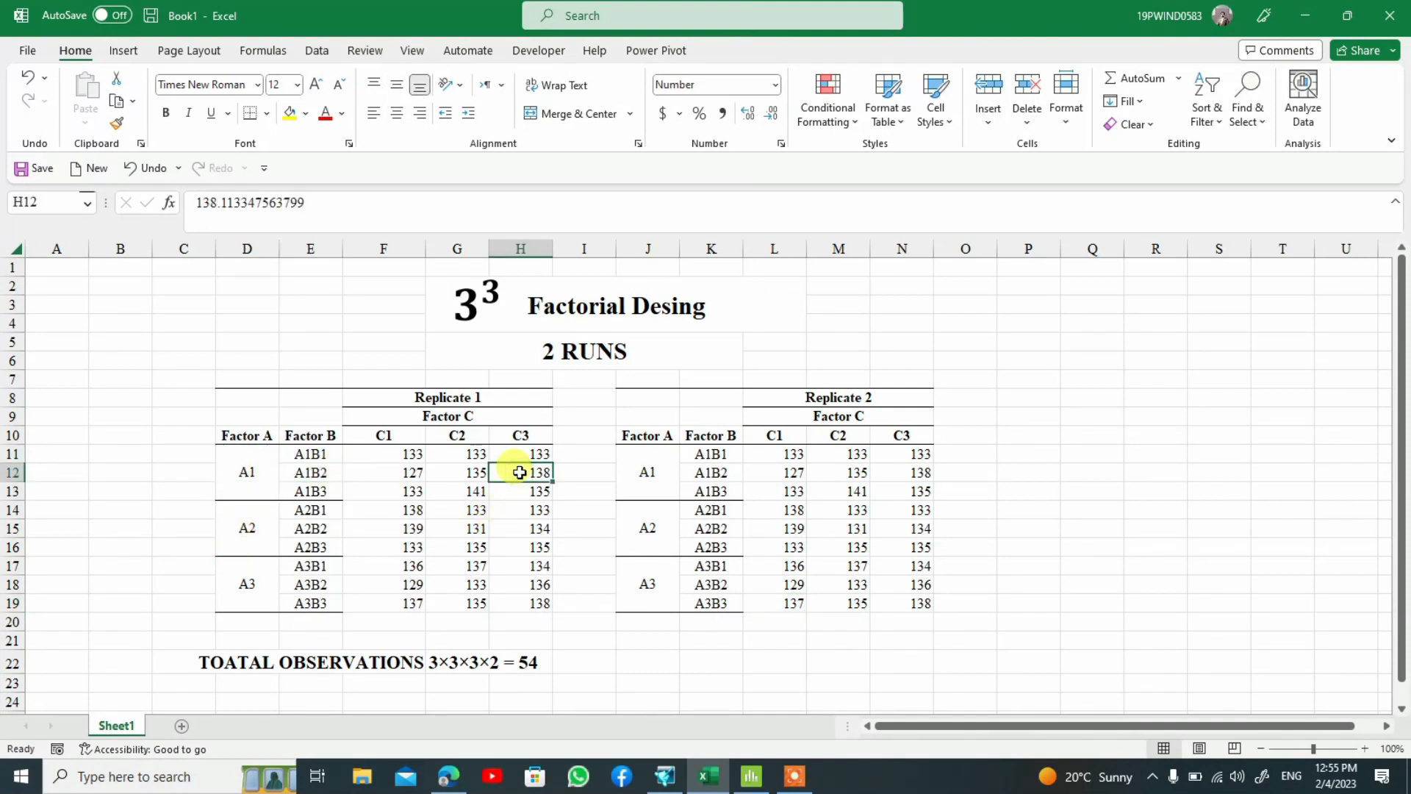
{"action": "left_click", "coordinate": [750, 773]}
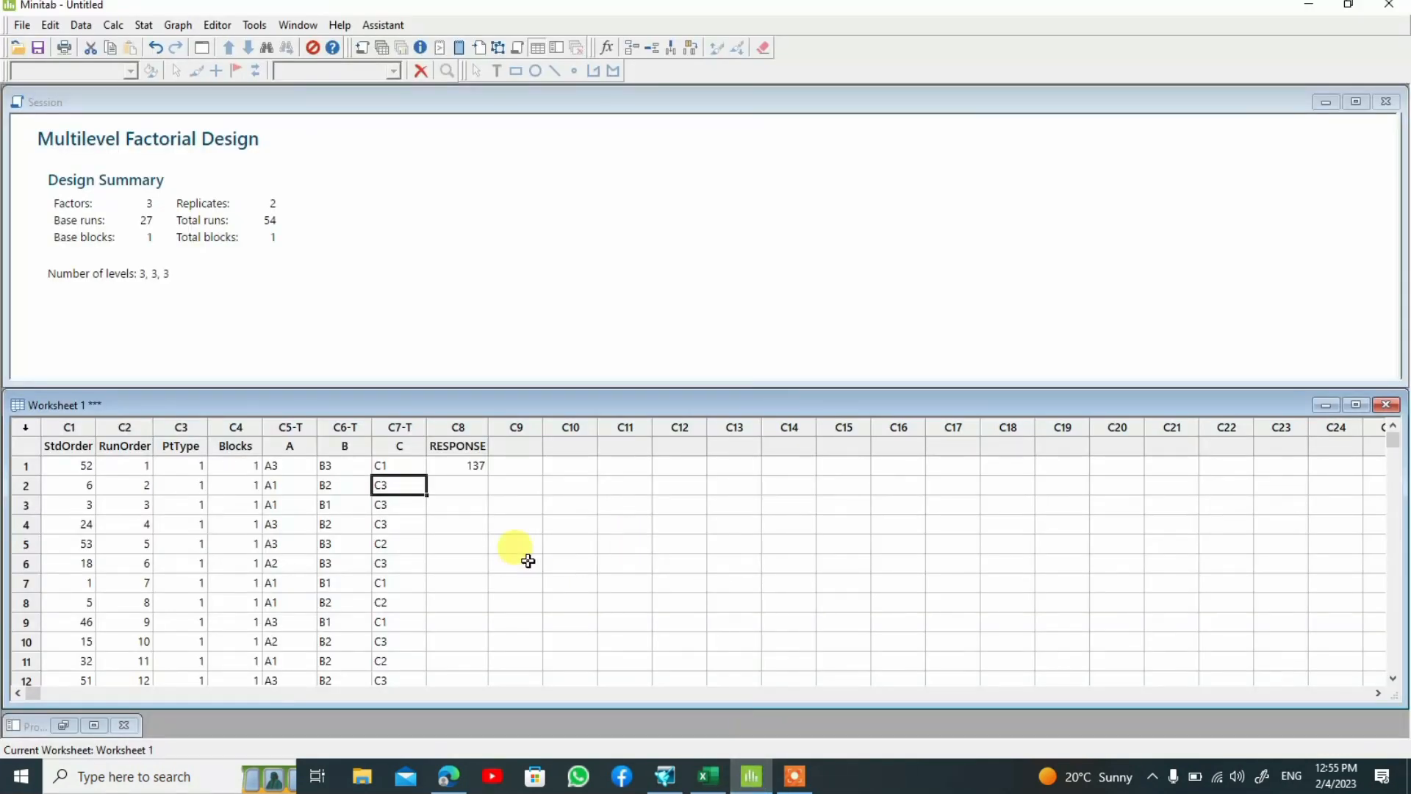
{"action": "type", "text": "1"}
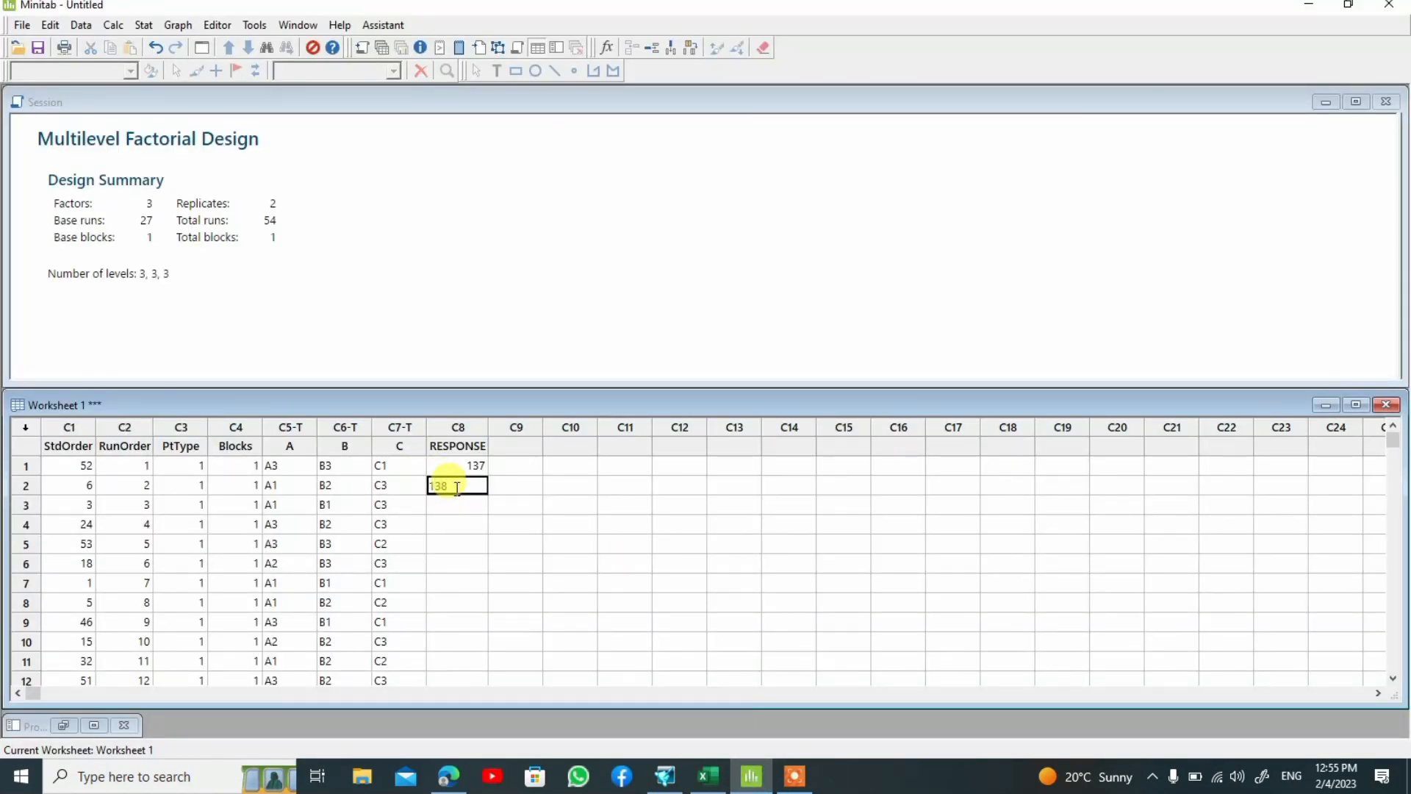
{"action": "type", "text": "38"}
{"action": "key", "text": "Return"}
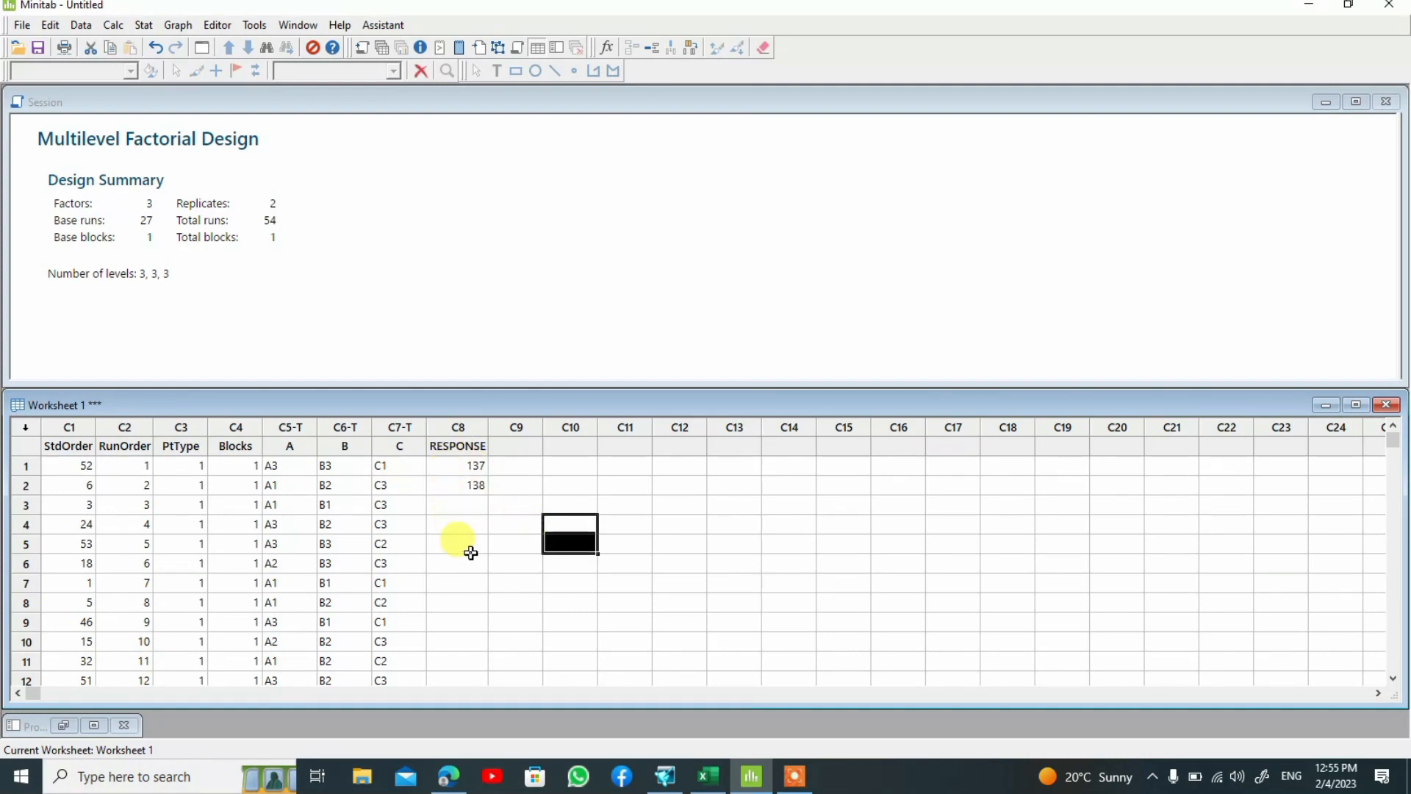
Delete the two values entered in rows 1 and 2 of the RESPONSE column.
{"action": "left_click", "coordinate": [462, 483]}
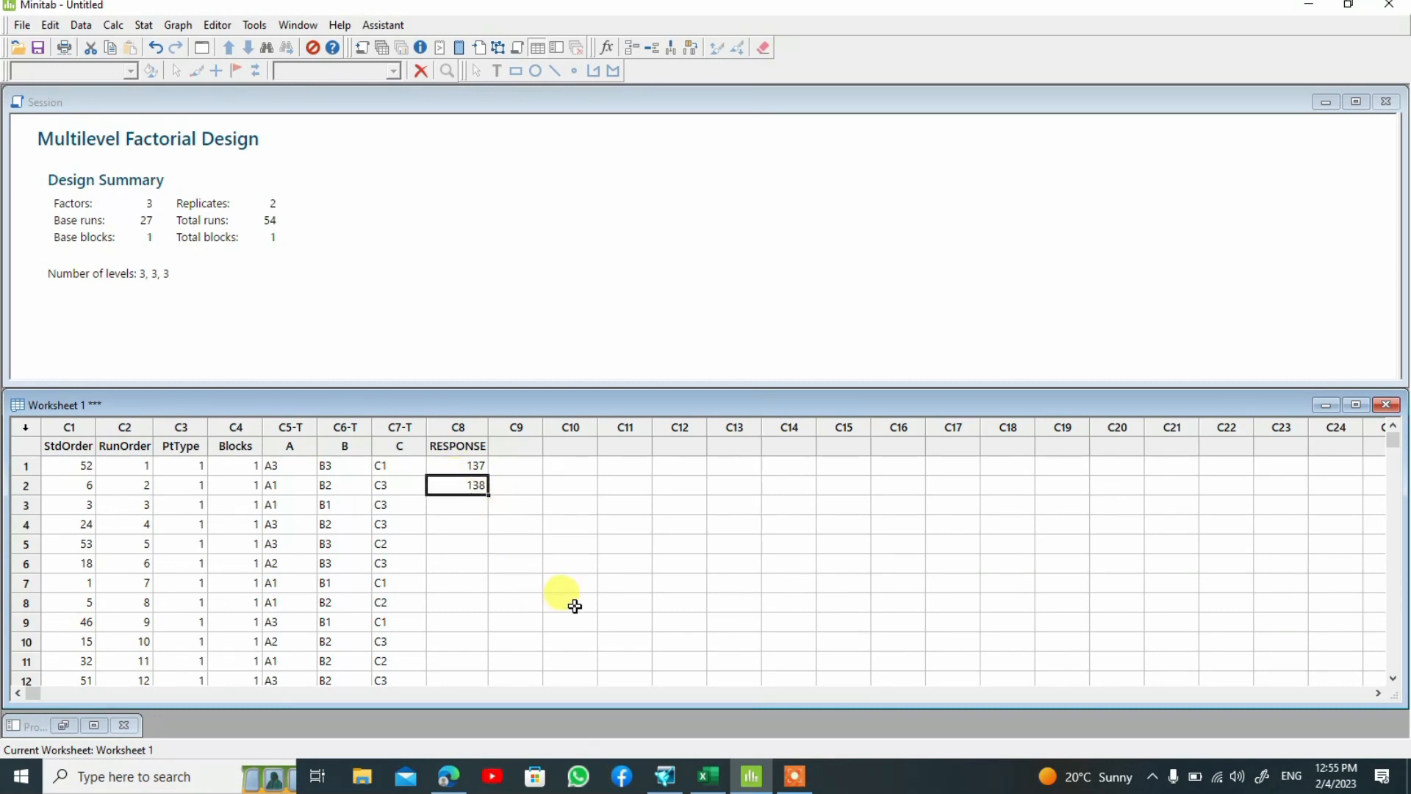
{"action": "key", "text": "Delete"}
{"action": "left_click", "coordinate": [478, 465]}
{"action": "key", "text": "Delete"}
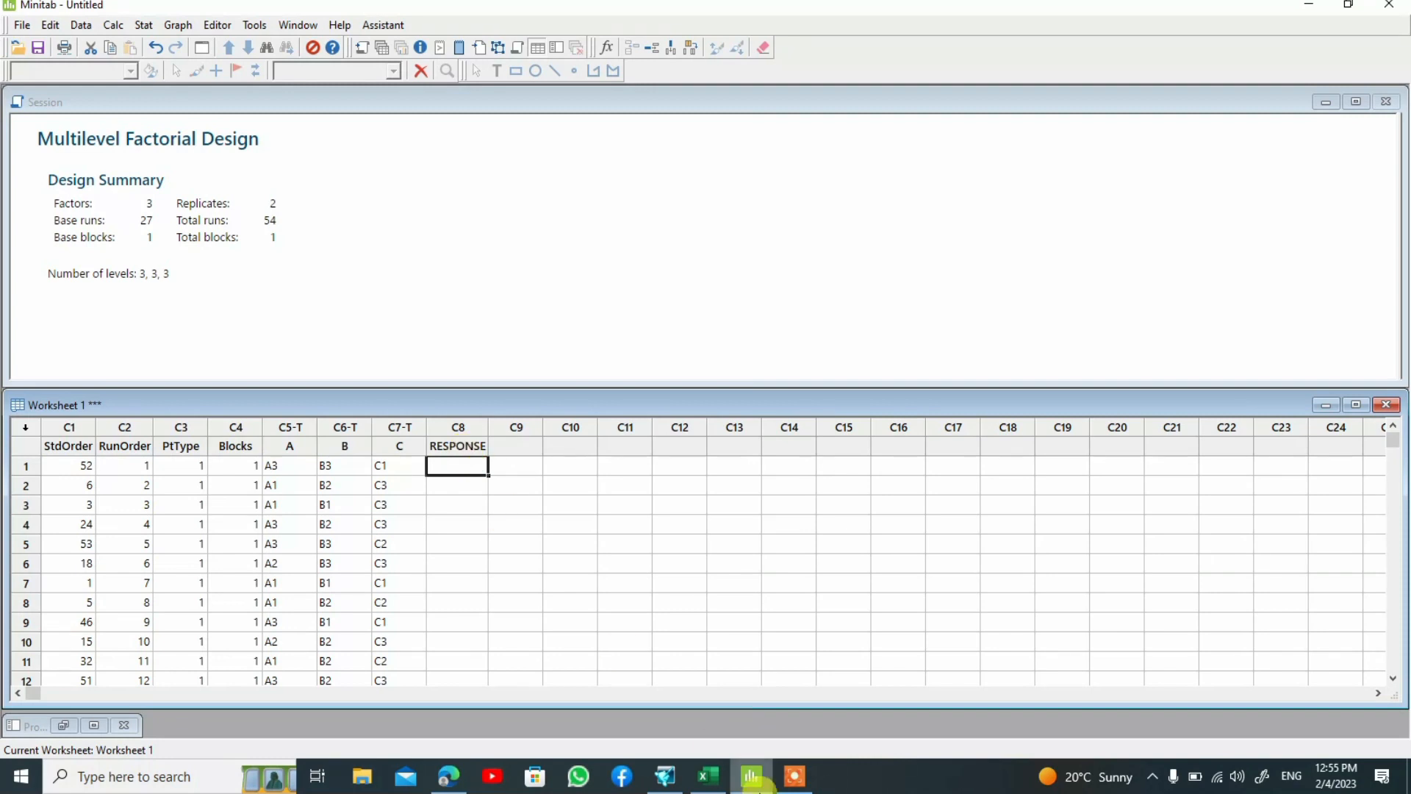
Switch to Excel and enter the formula =RANDBETWEEN(120,150) in cell P9.
{"action": "left_click", "coordinate": [708, 776]}
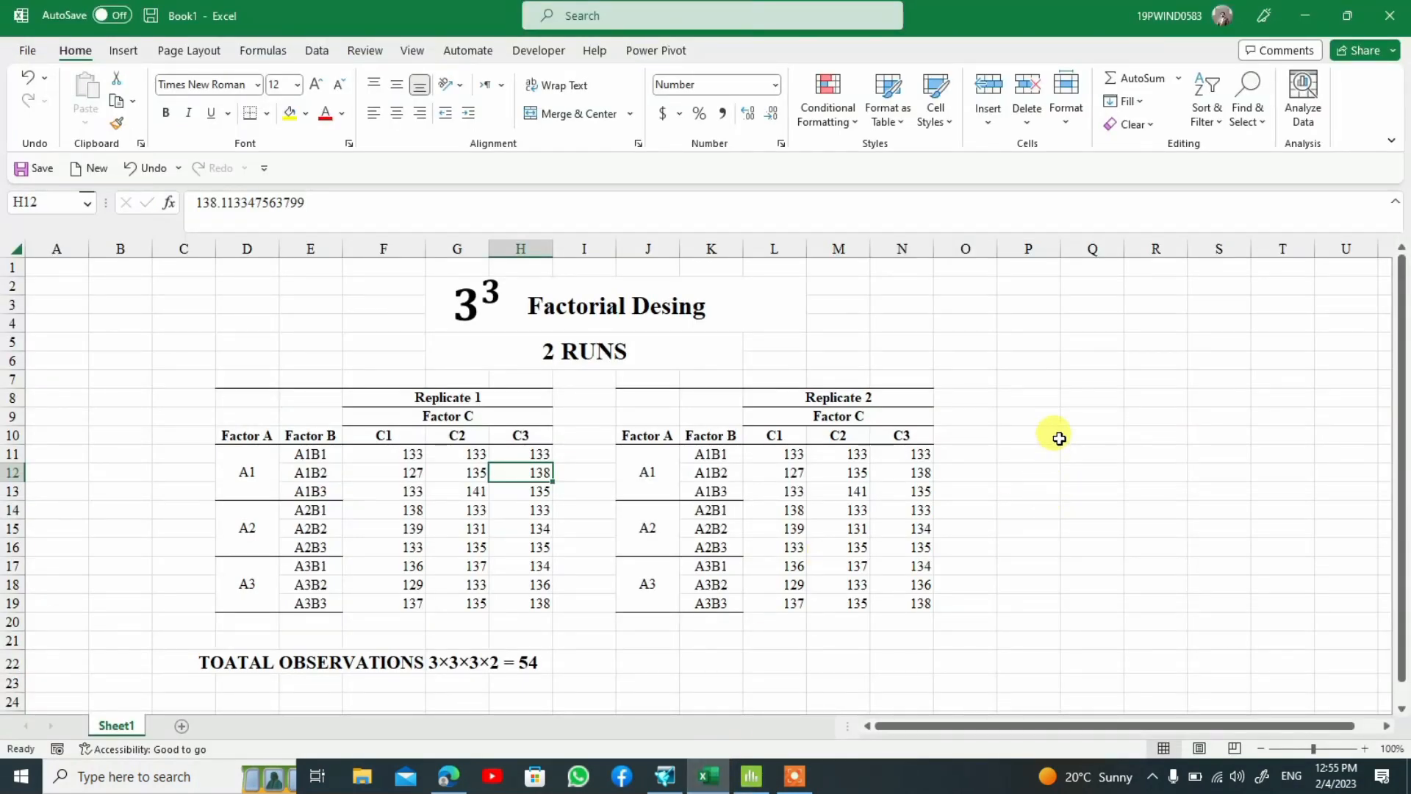
{"action": "left_click", "coordinate": [1042, 421]}
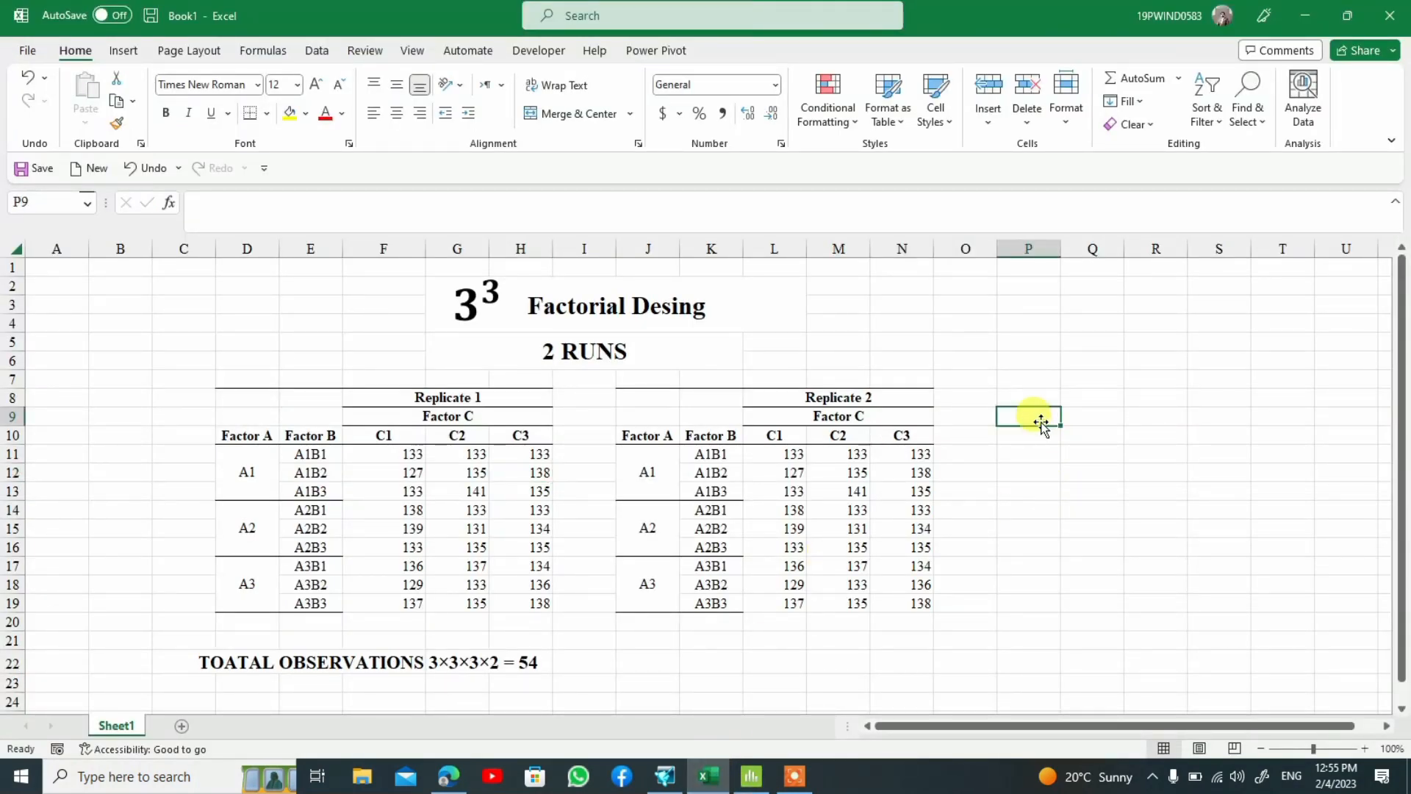
{"action": "type", "text": "=4"}
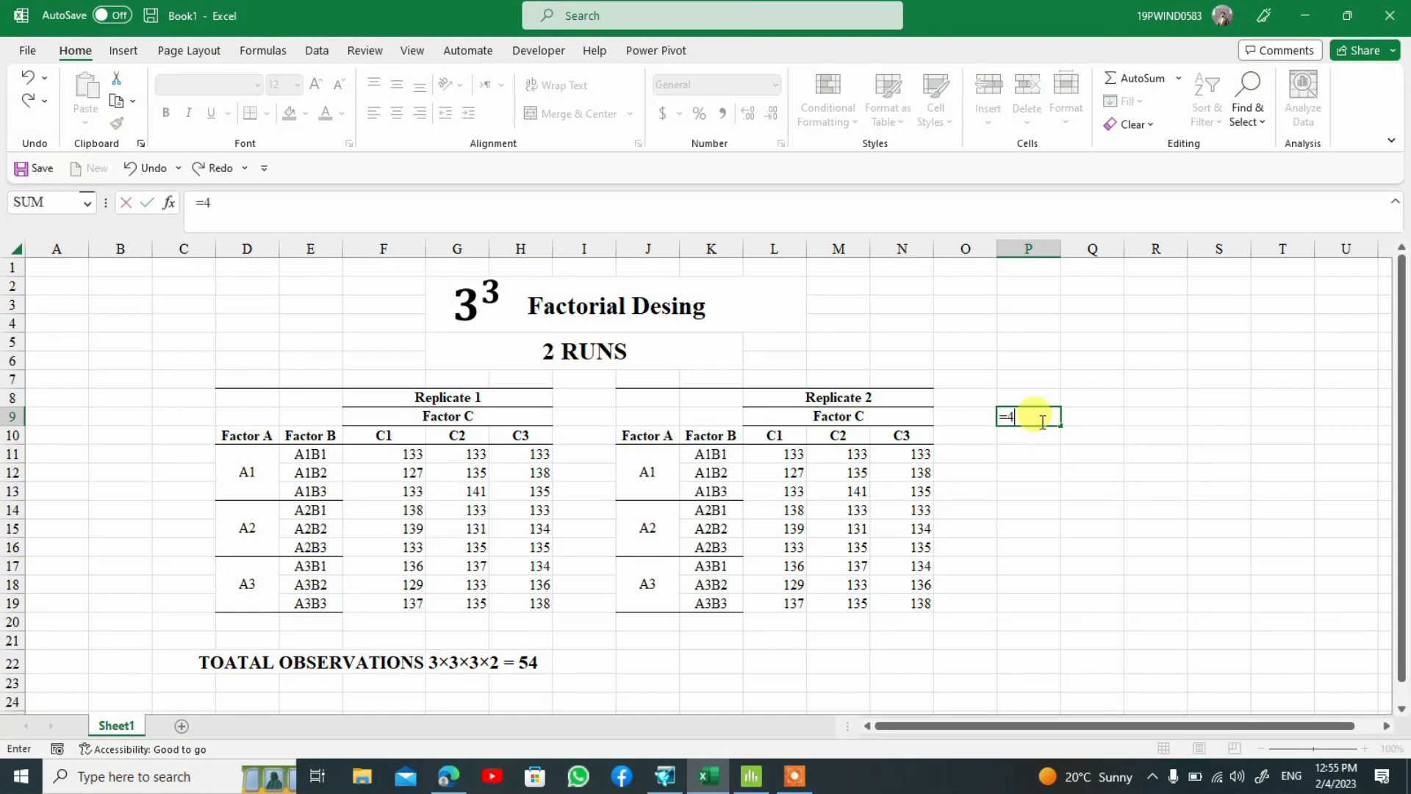
{"action": "type", "text": "RAND"}
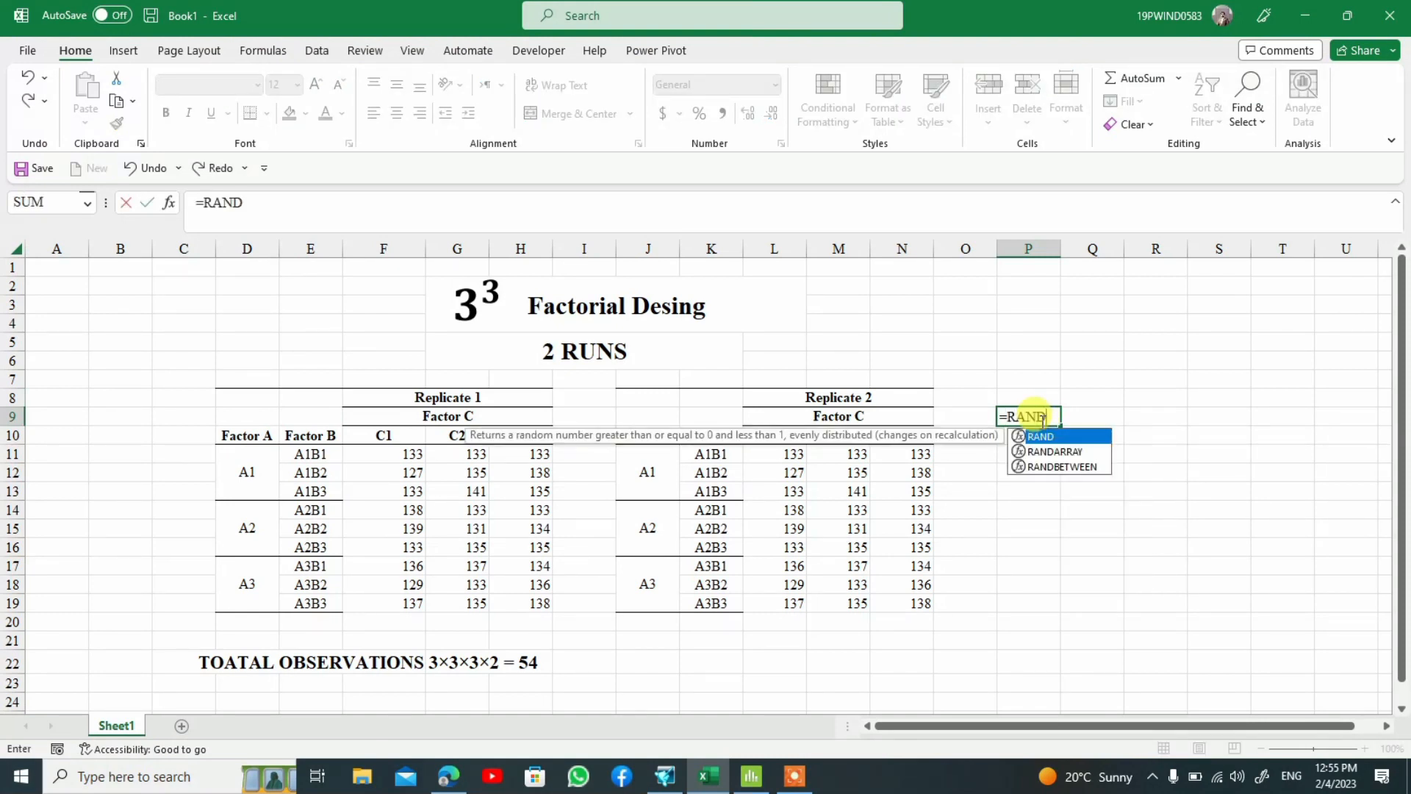
{"action": "double_click", "coordinate": [1064, 466]}
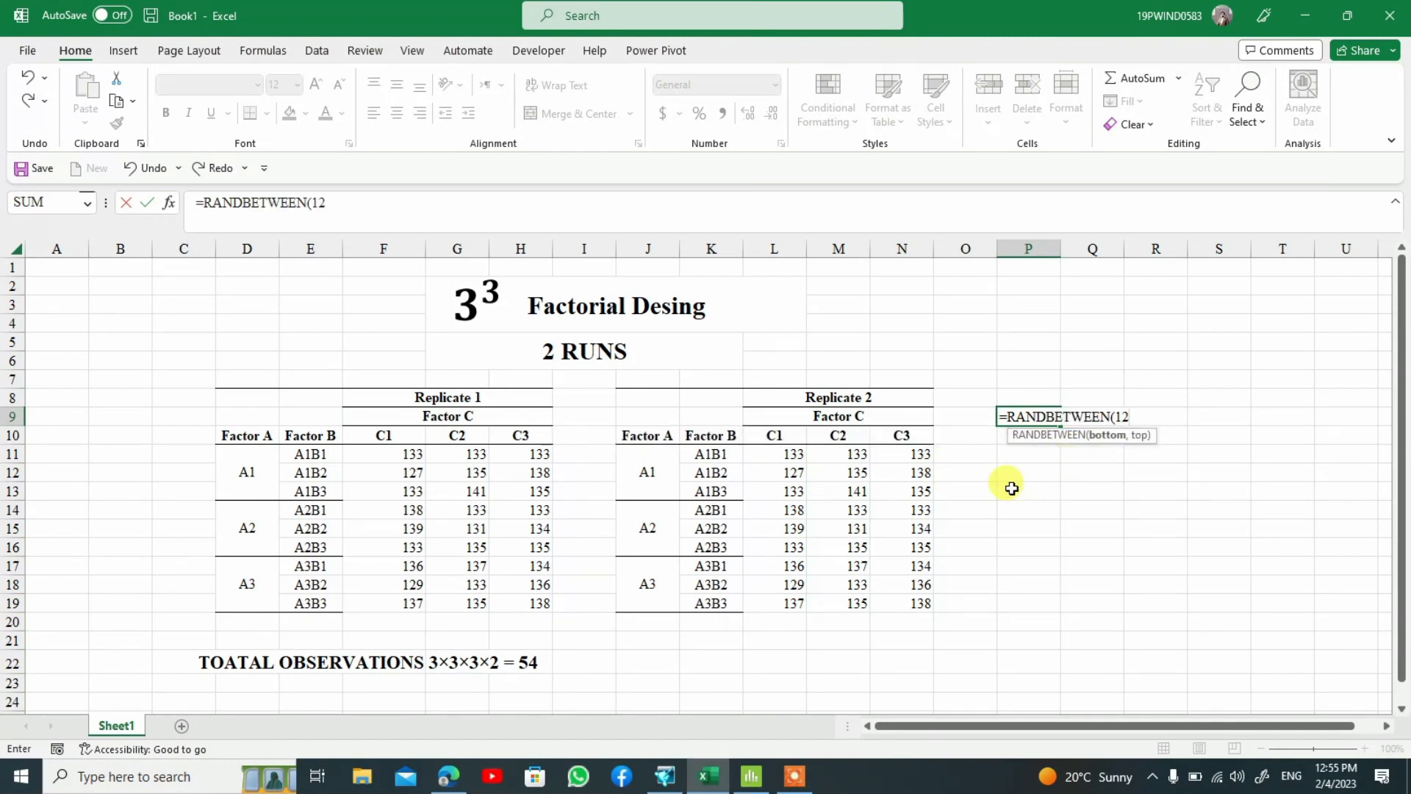
{"action": "type", "text": "120,150)"}
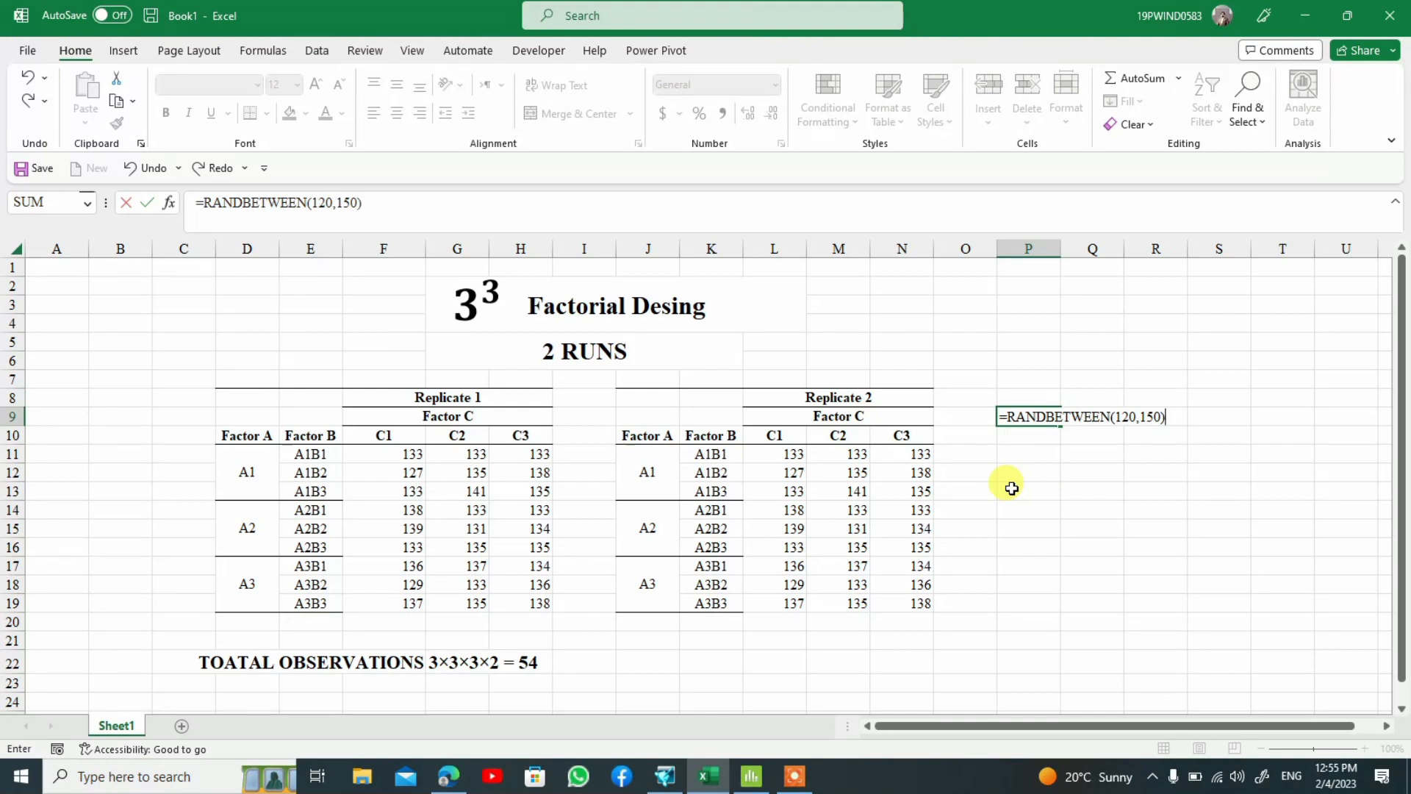
{"action": "key", "text": "Return"}
Fill the RANDBETWEEN formula from P9 down through cell P62 to generate 54 random response values.
{"action": "left_click", "coordinate": [1032, 414]}
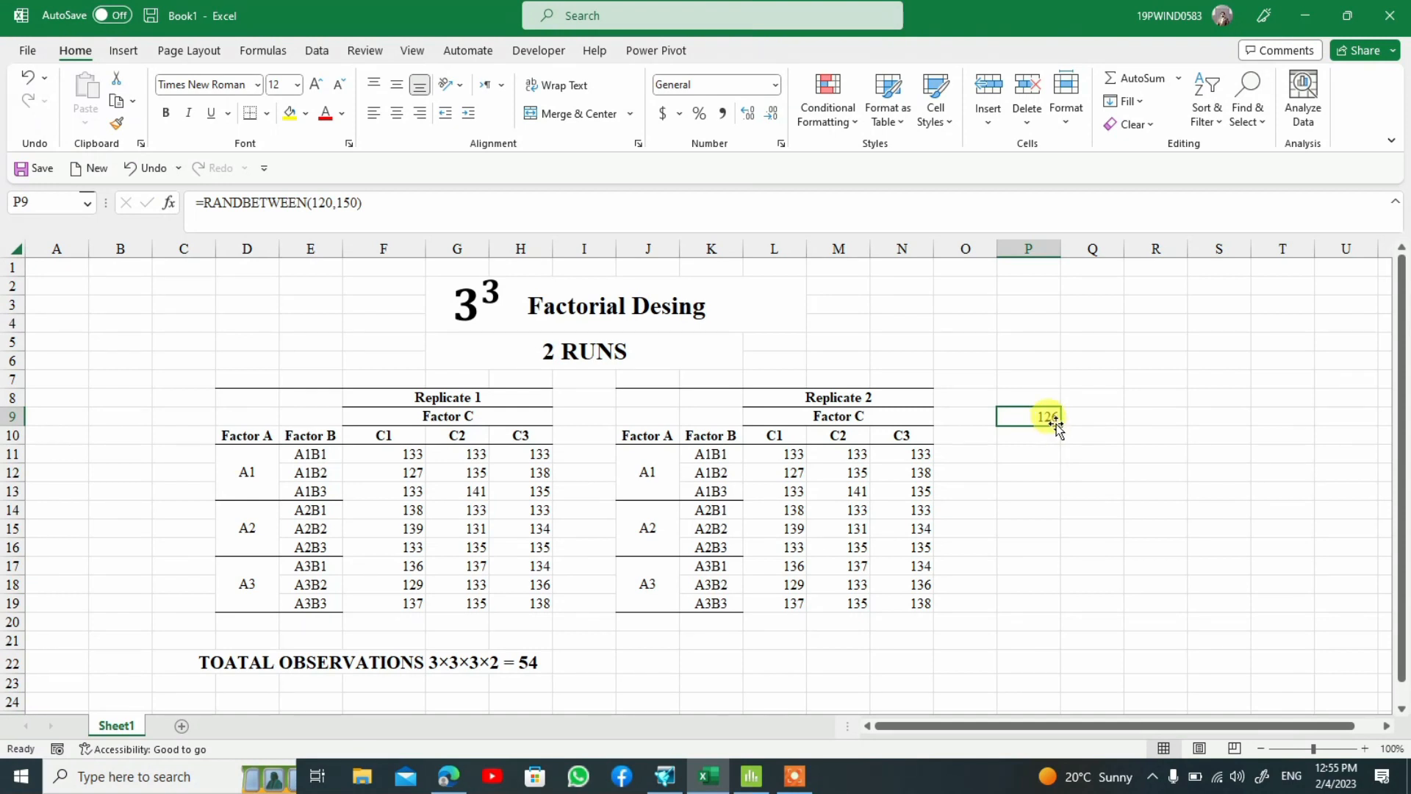
{"action": "left_click_drag", "start_coordinate": [1061, 425], "coordinate": [1063, 640]}
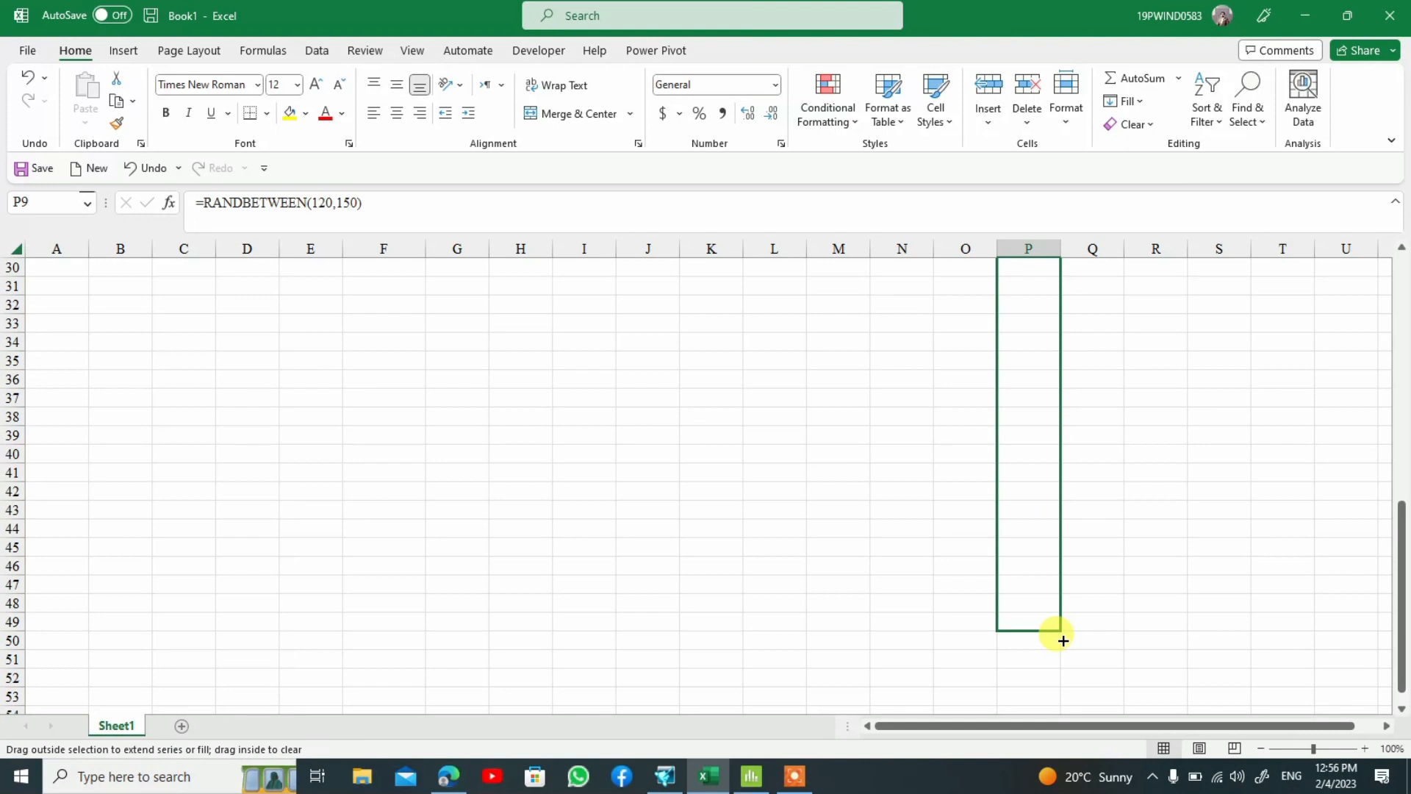
{"action": "left_click_drag", "start_coordinate": [1063, 641], "coordinate": [991, 479]}
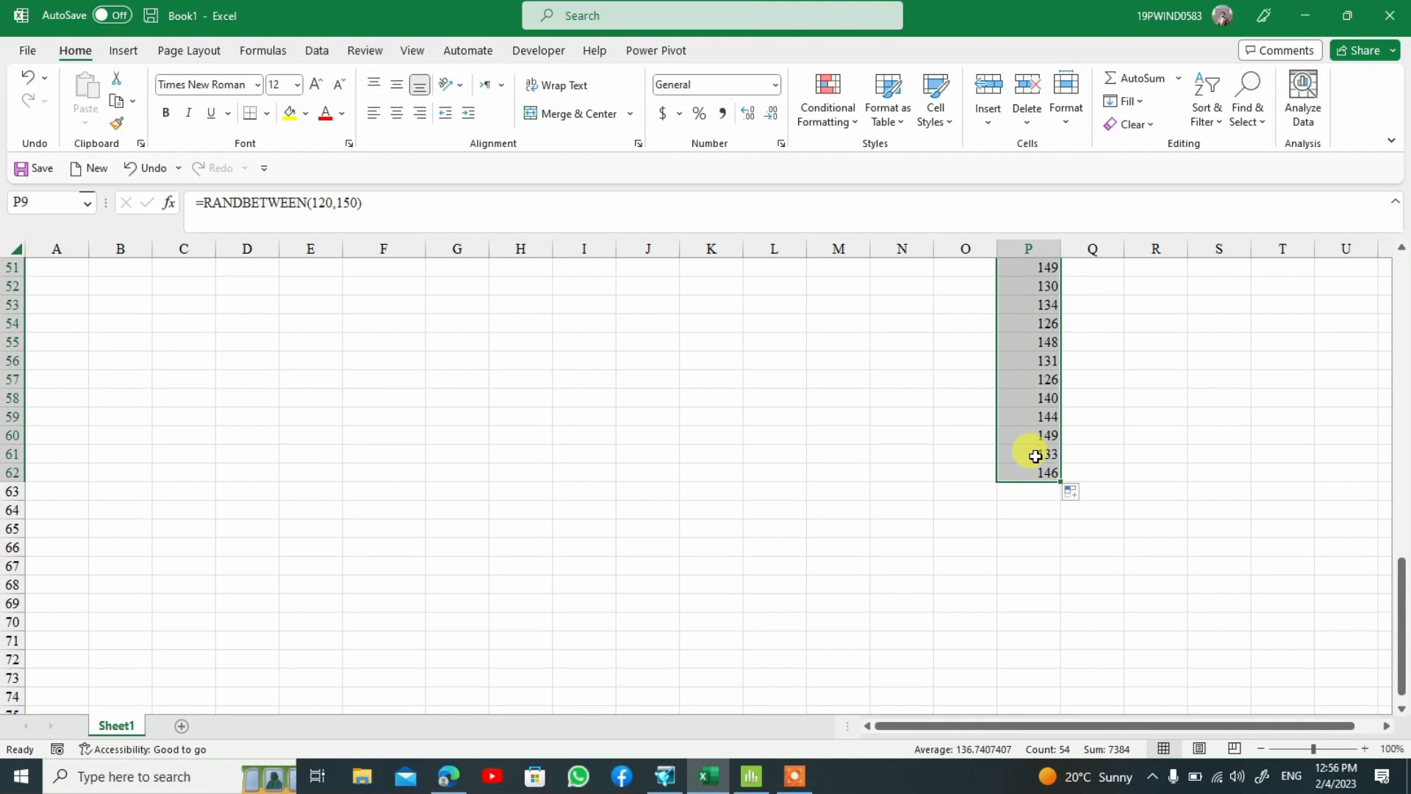
Copy the random values from P9:P62 into Minitab's RESPONSE column starting at row 1 and check the column through row 54.
{"action": "key", "text": "ctrl+c"}
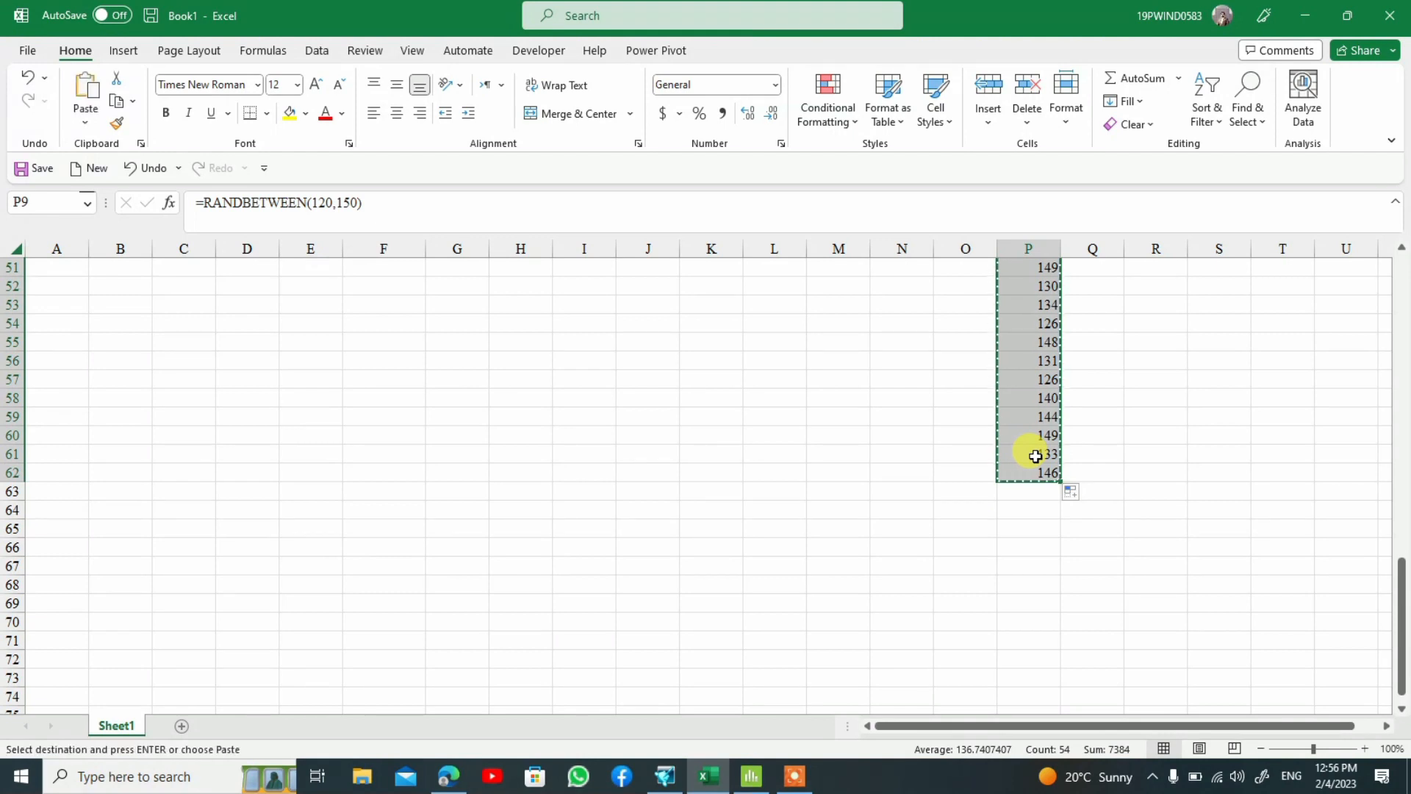
{"action": "left_click", "coordinate": [764, 777]}
{"action": "left_click", "coordinate": [460, 464]}
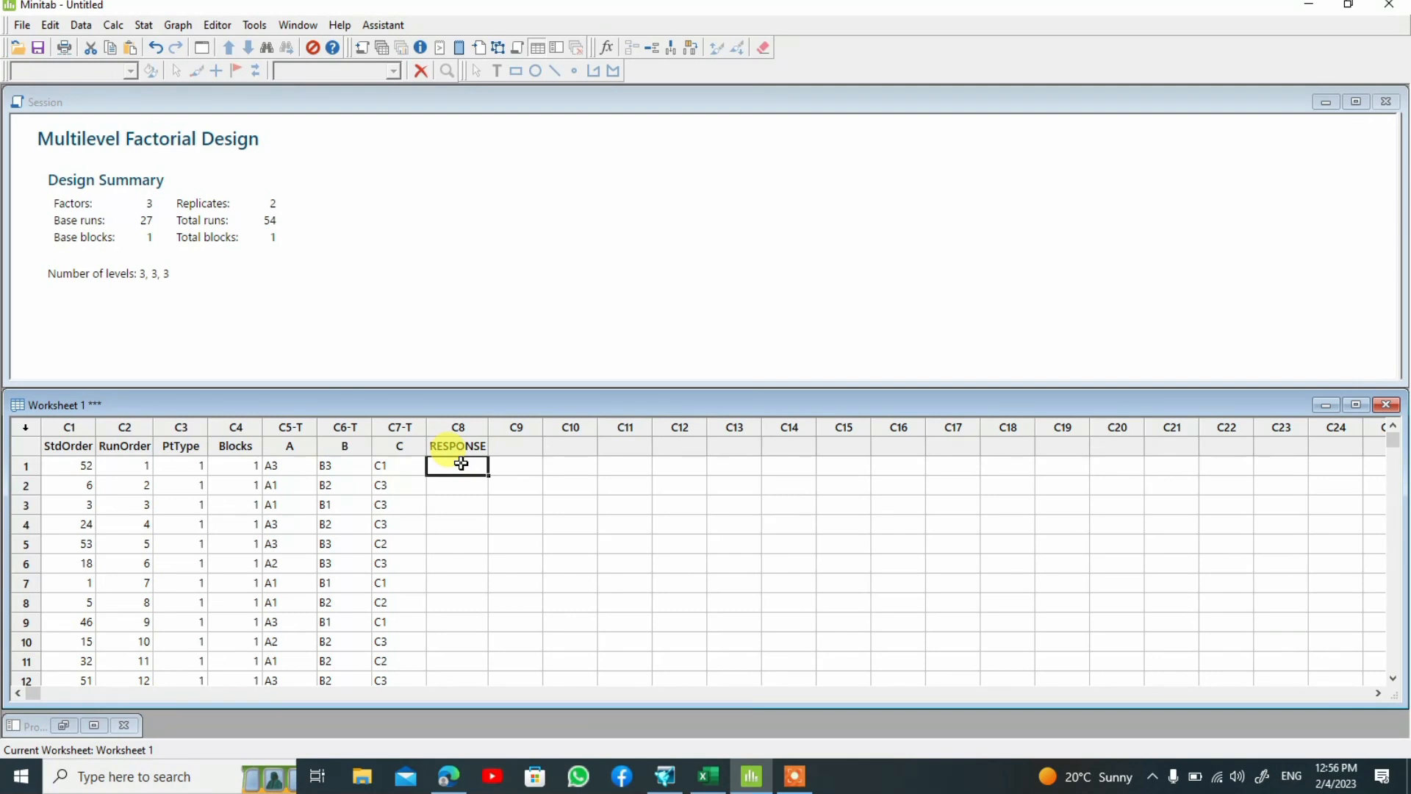
{"action": "key", "text": "ctrl+v"}
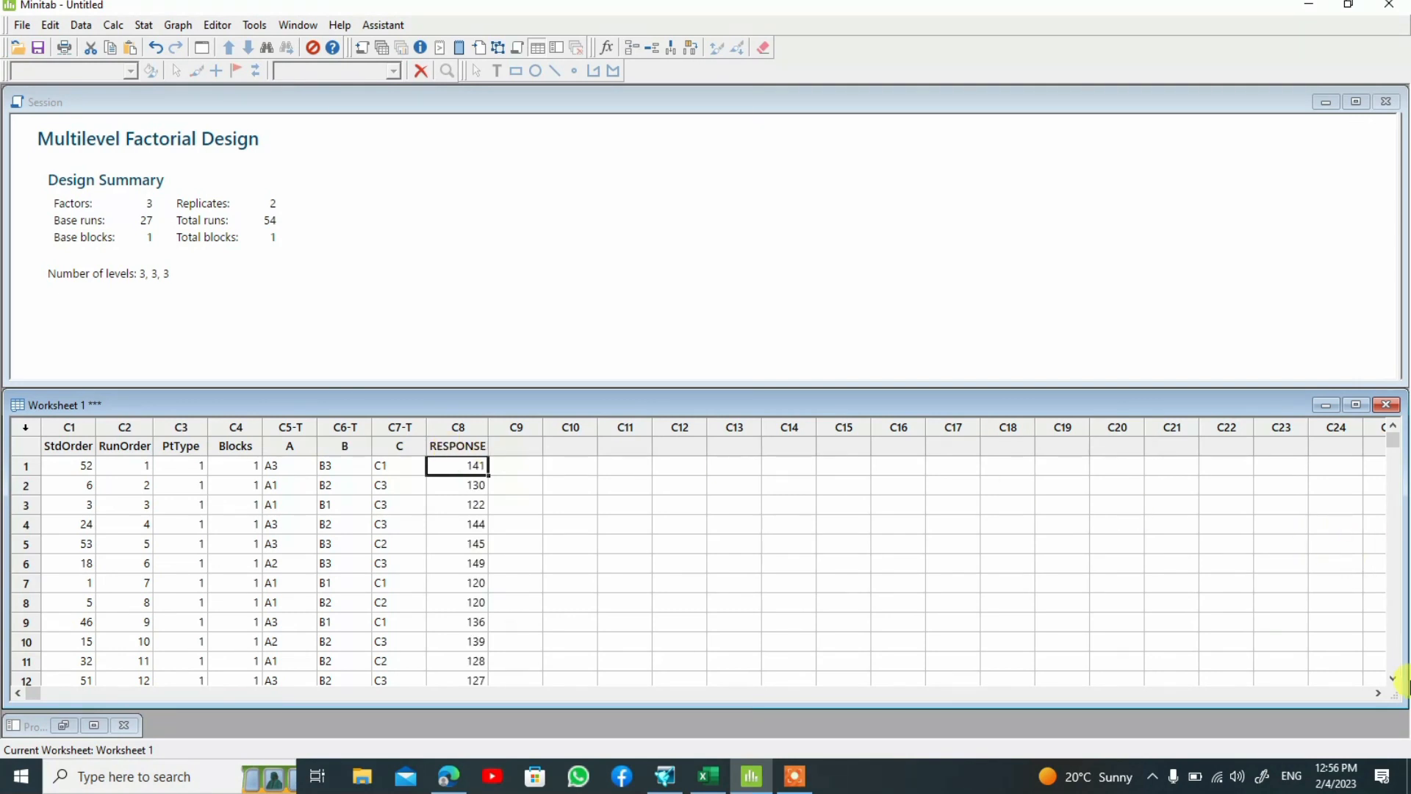
{"action": "left_click", "coordinate": [1393, 677]}
{"action": "scroll", "coordinate": [1393, 677], "scroll_direction": "down", "scroll_amount": 5}
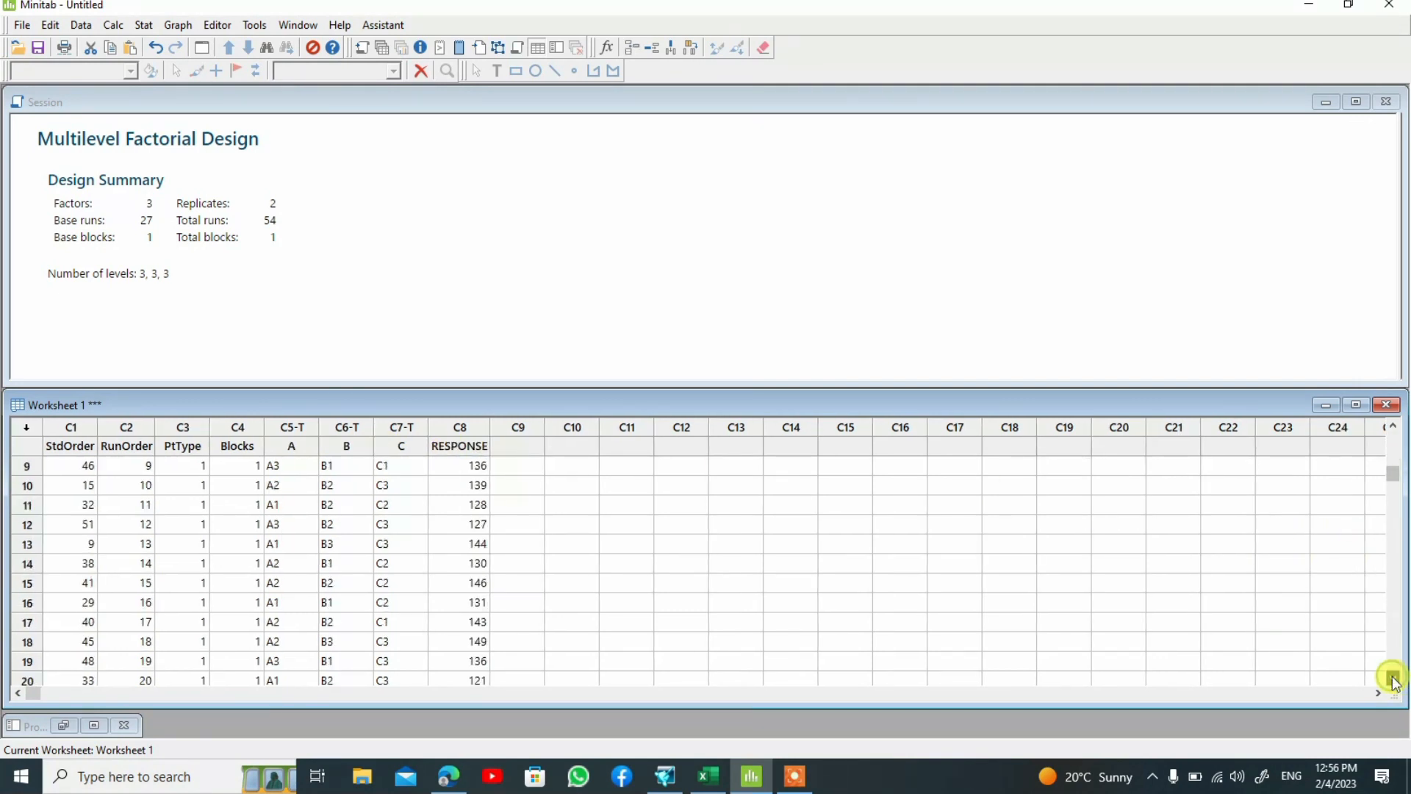
{"action": "scroll", "coordinate": [1395, 677], "scroll_direction": "down", "scroll_amount": 5}
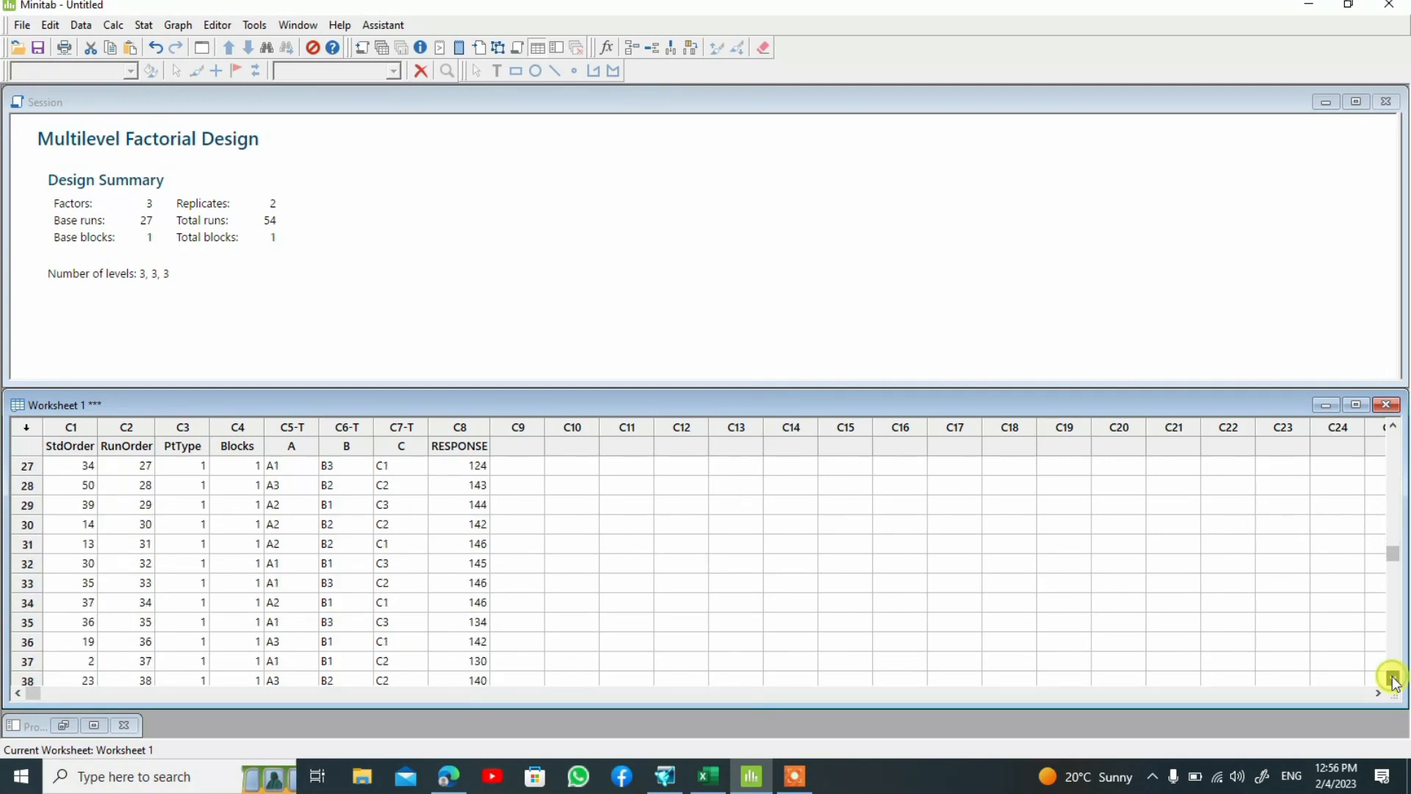
{"action": "scroll", "coordinate": [1394, 679], "scroll_direction": "down", "scroll_amount": 4}
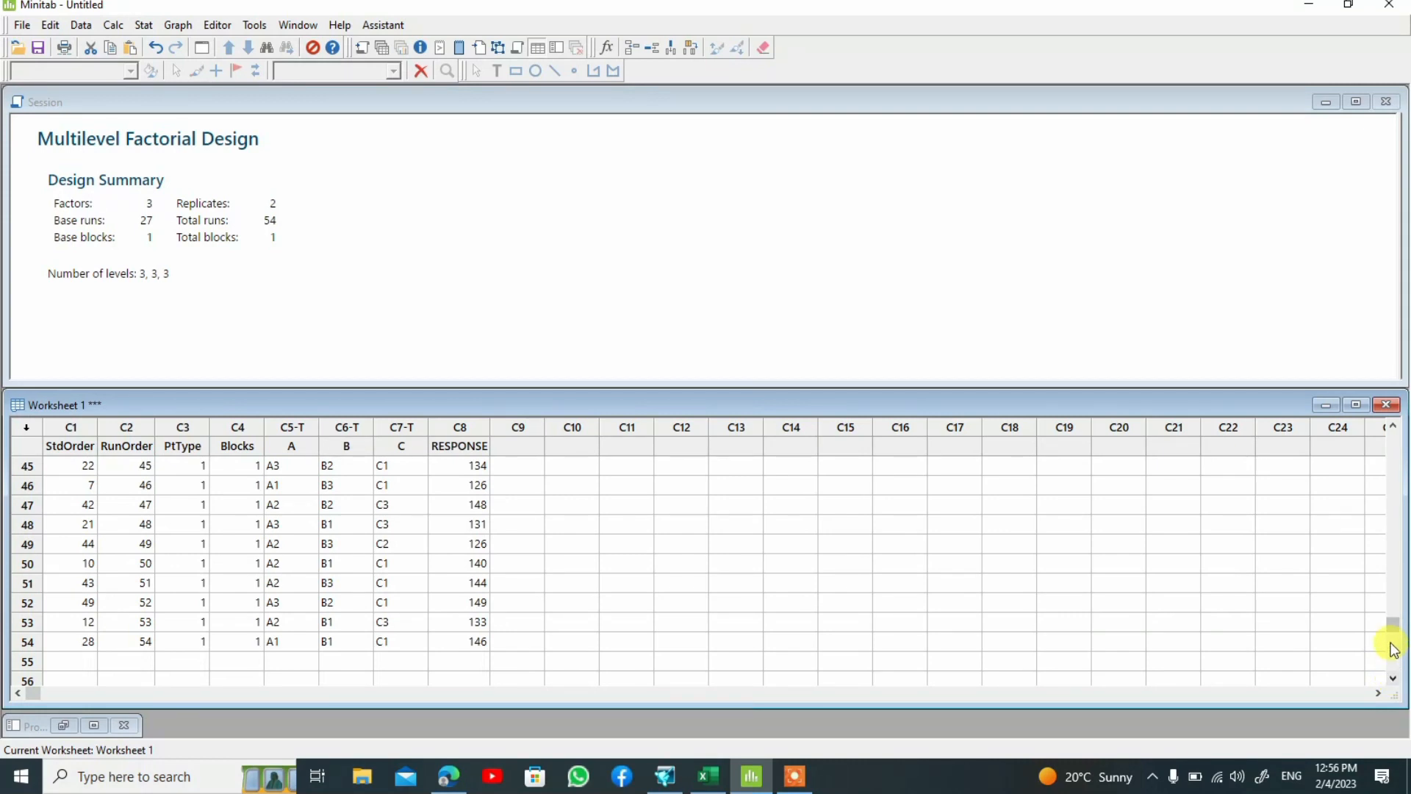
{"action": "left_click_drag", "start_coordinate": [1394, 624], "coordinate": [1357, 411]}
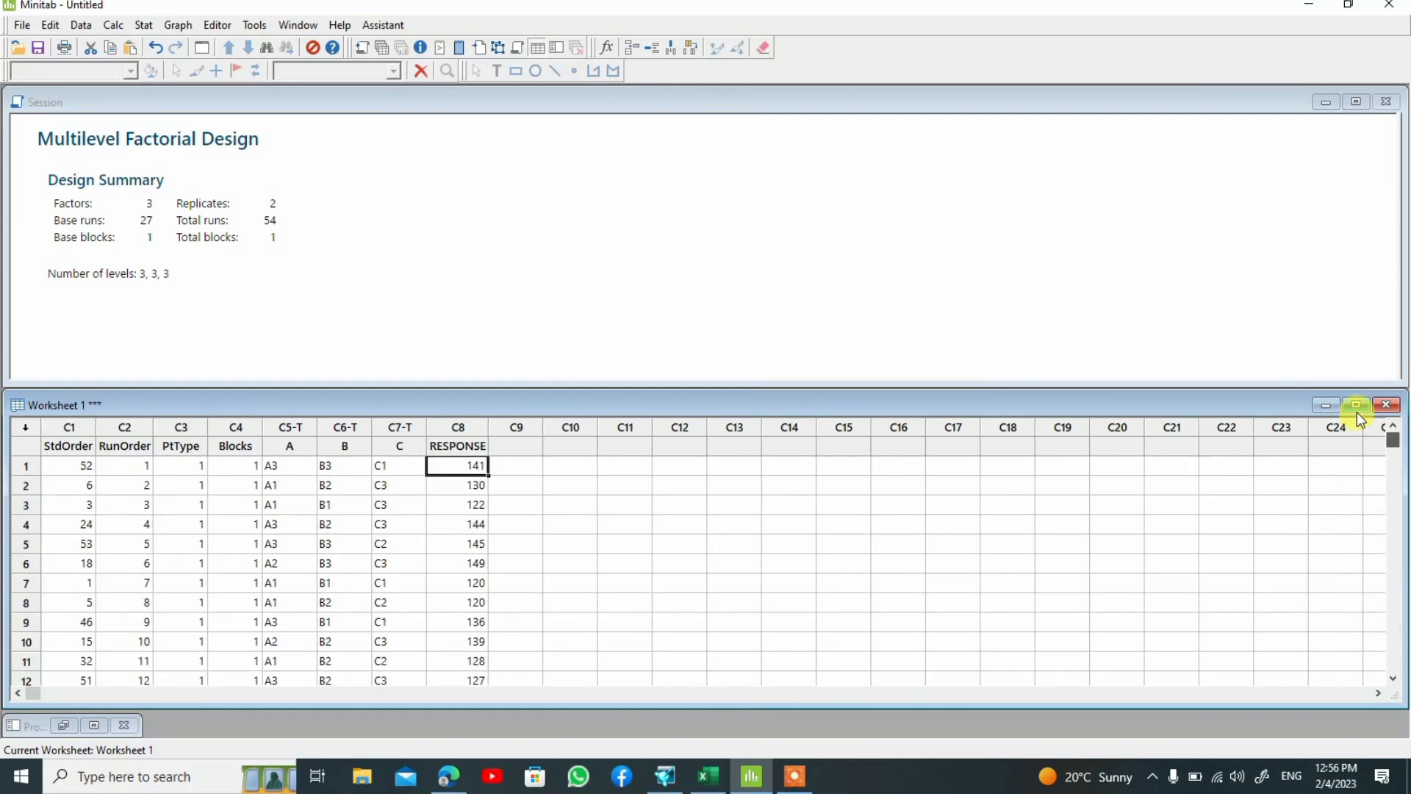
{"action": "left_click", "coordinate": [470, 524]}
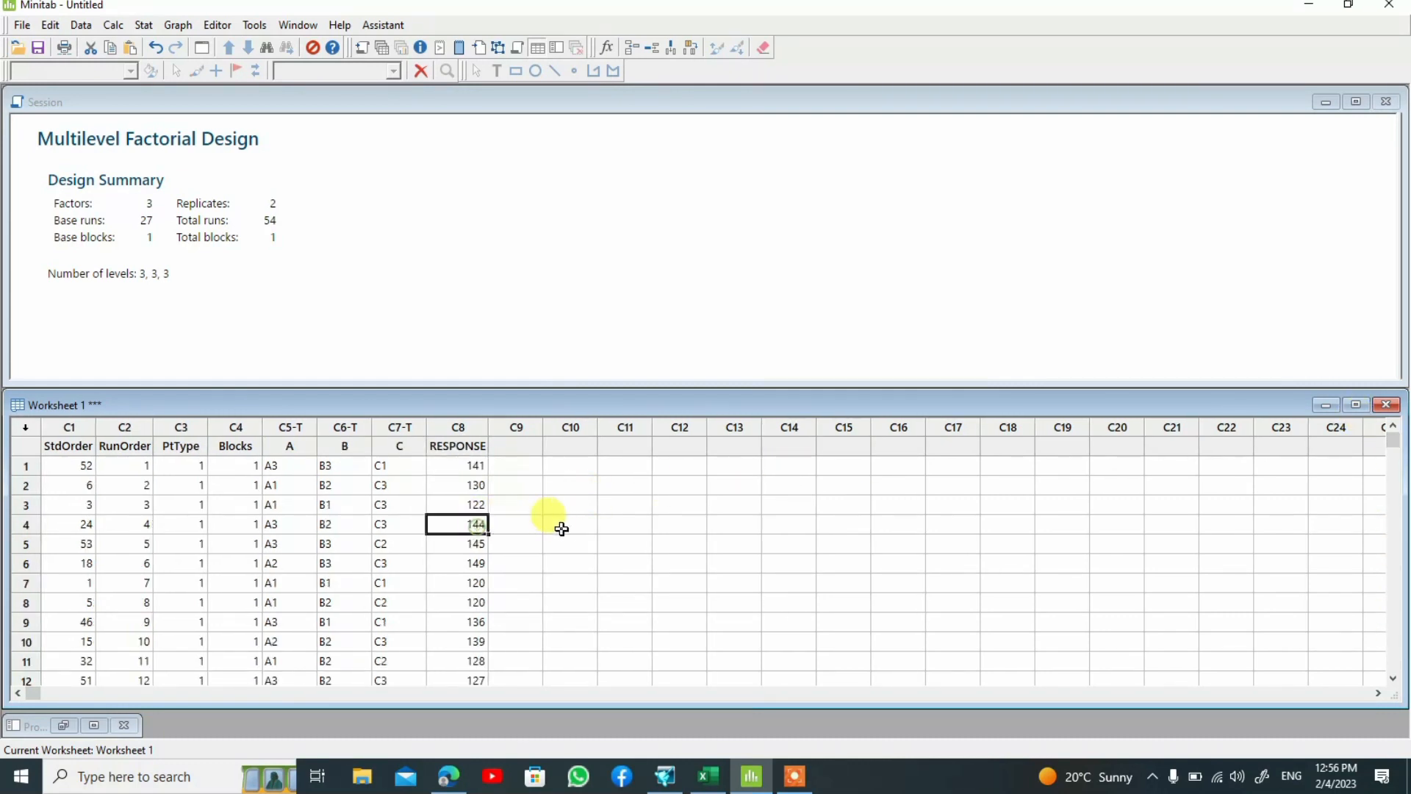
{"action": "left_click", "coordinate": [563, 527]}
{"action": "left_click", "coordinate": [522, 505]}
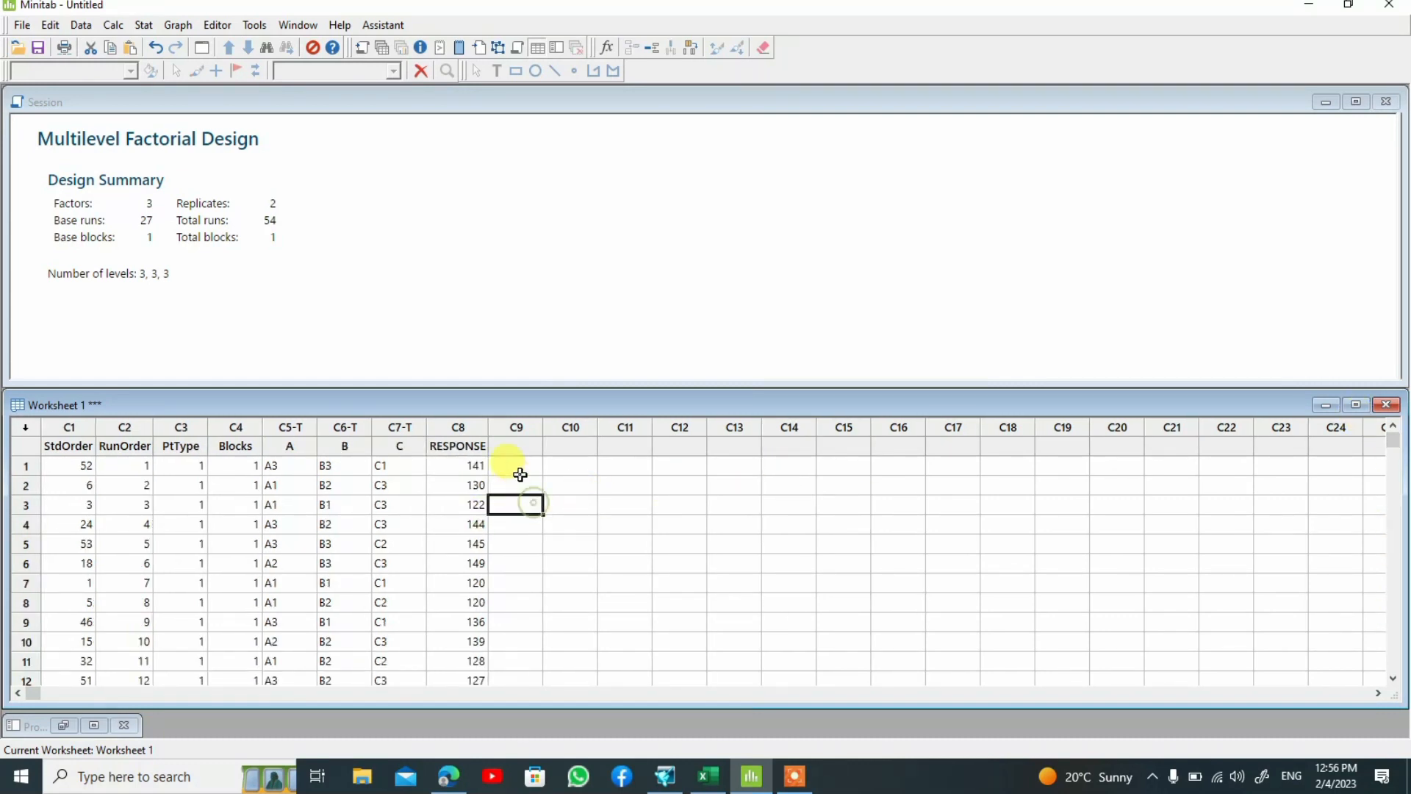
{"action": "left_click", "coordinate": [514, 466]}
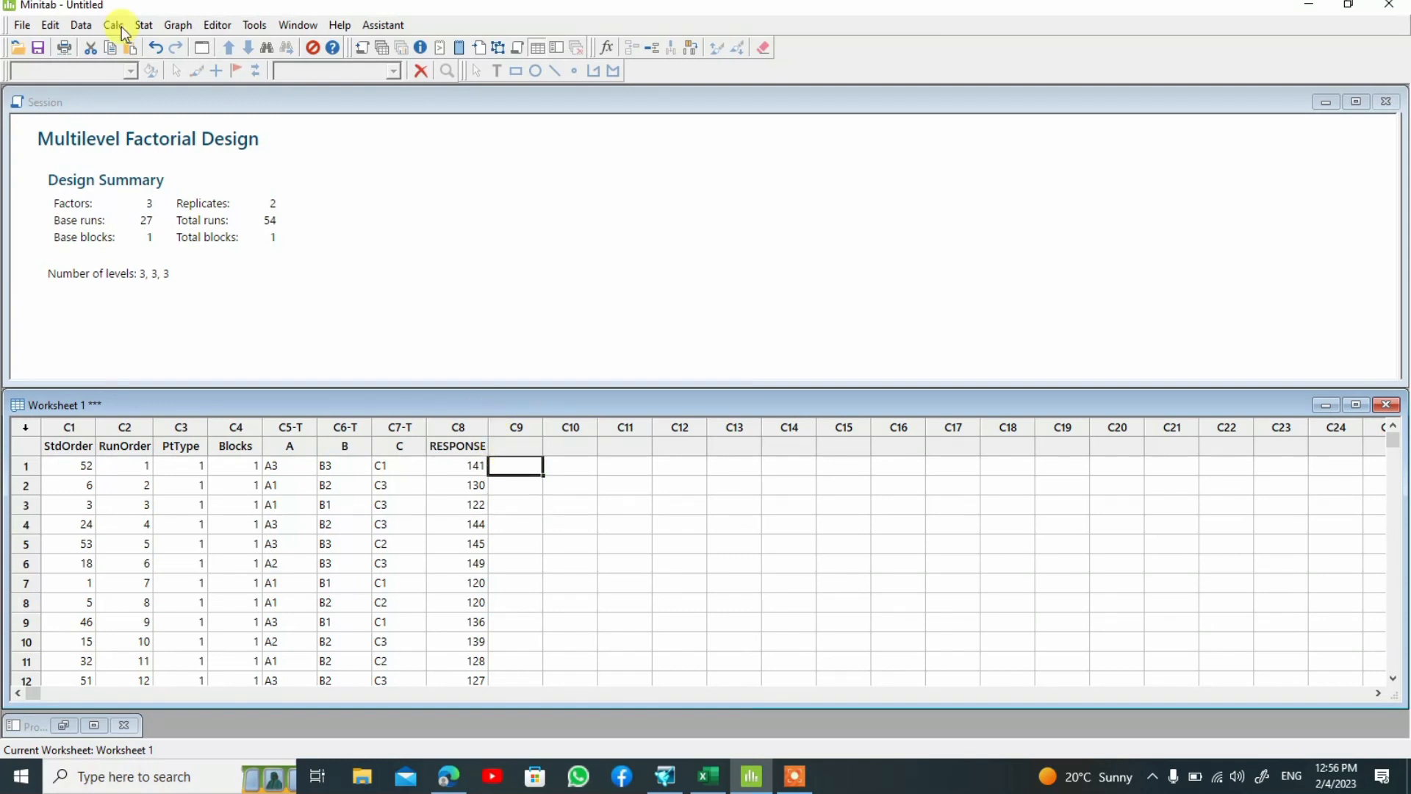
Run Analyze Factorial Design on the worksheet with RESPONSE as the response variable and default settings.
{"action": "left_click", "coordinate": [149, 30]}
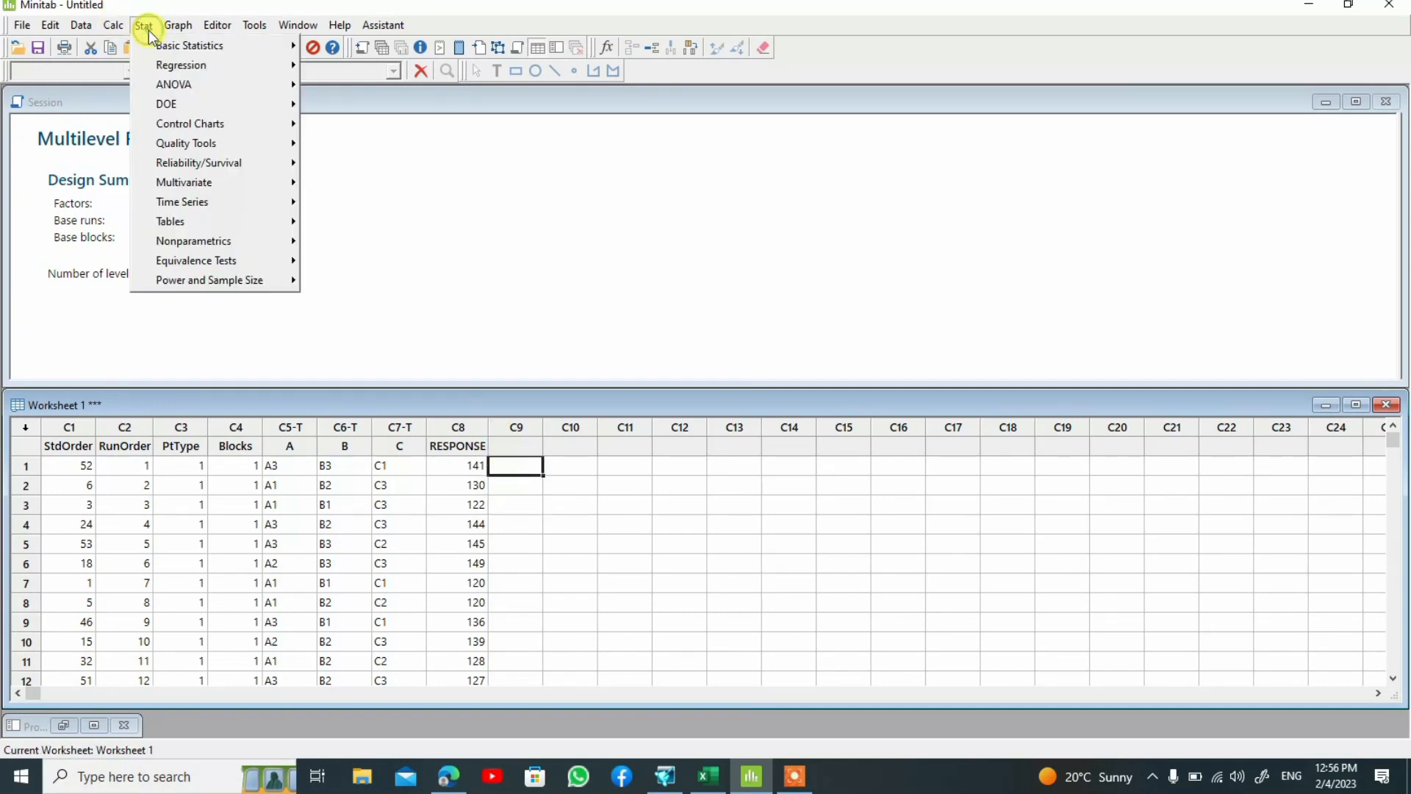
{"action": "mouse_move", "coordinate": [194, 86]}
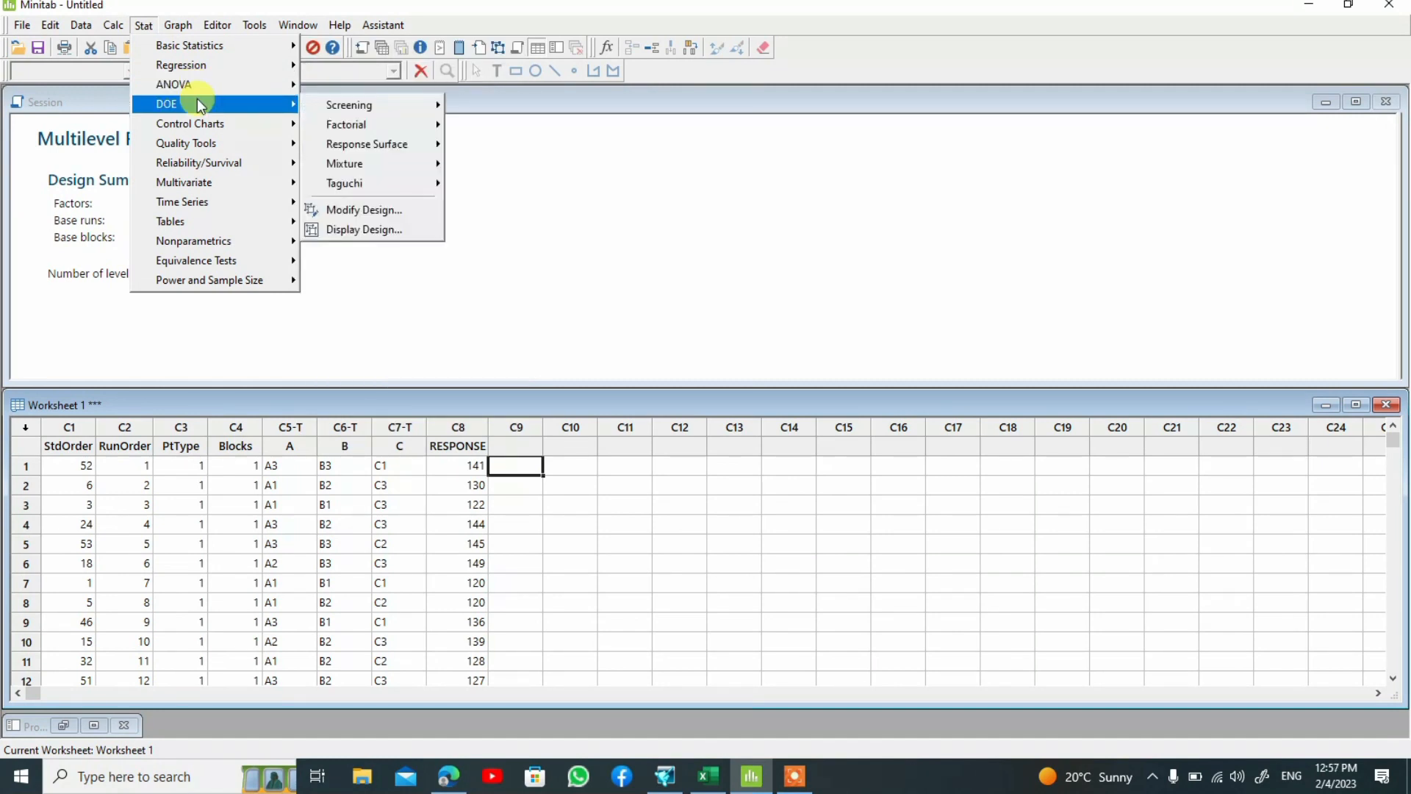
{"action": "mouse_move", "coordinate": [365, 148]}
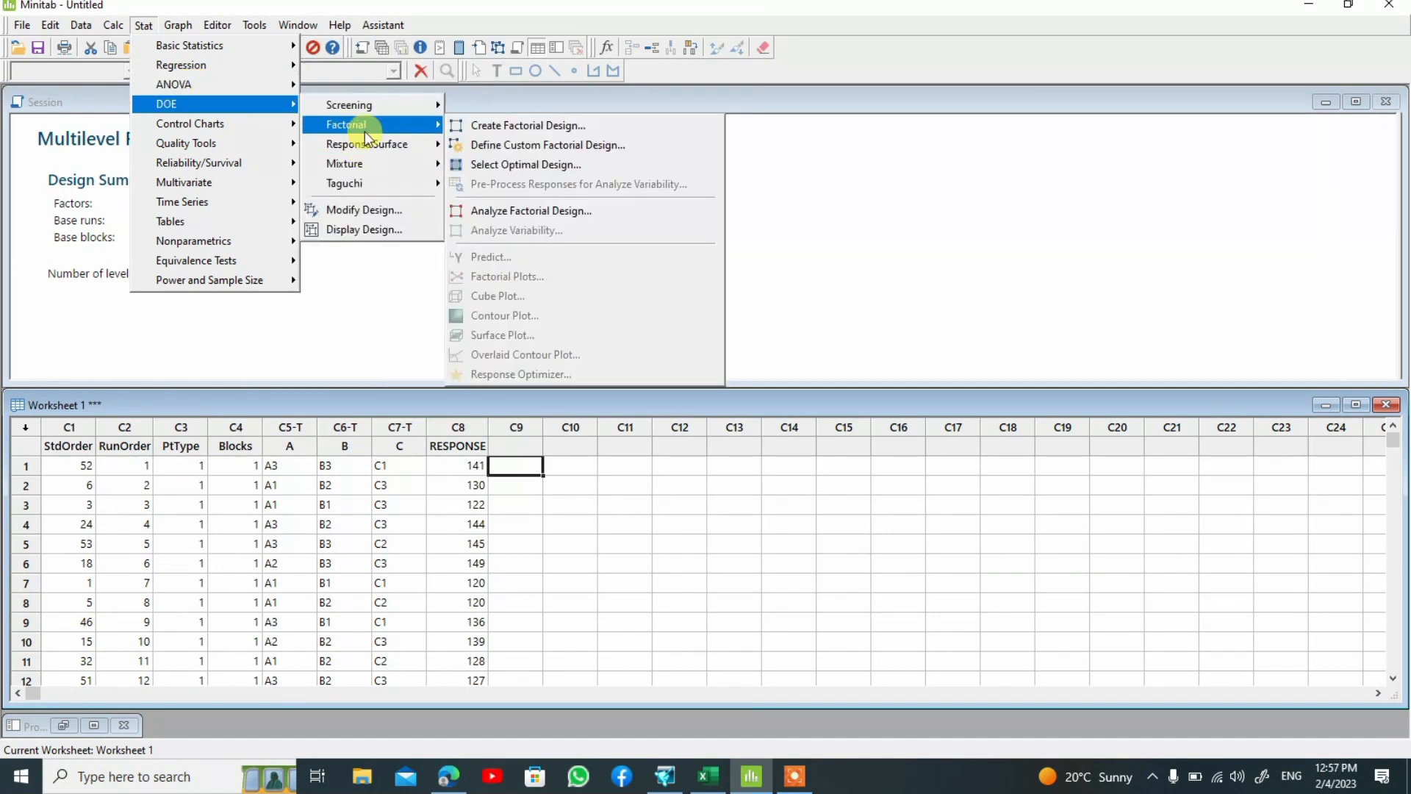
{"action": "left_click", "coordinate": [514, 213]}
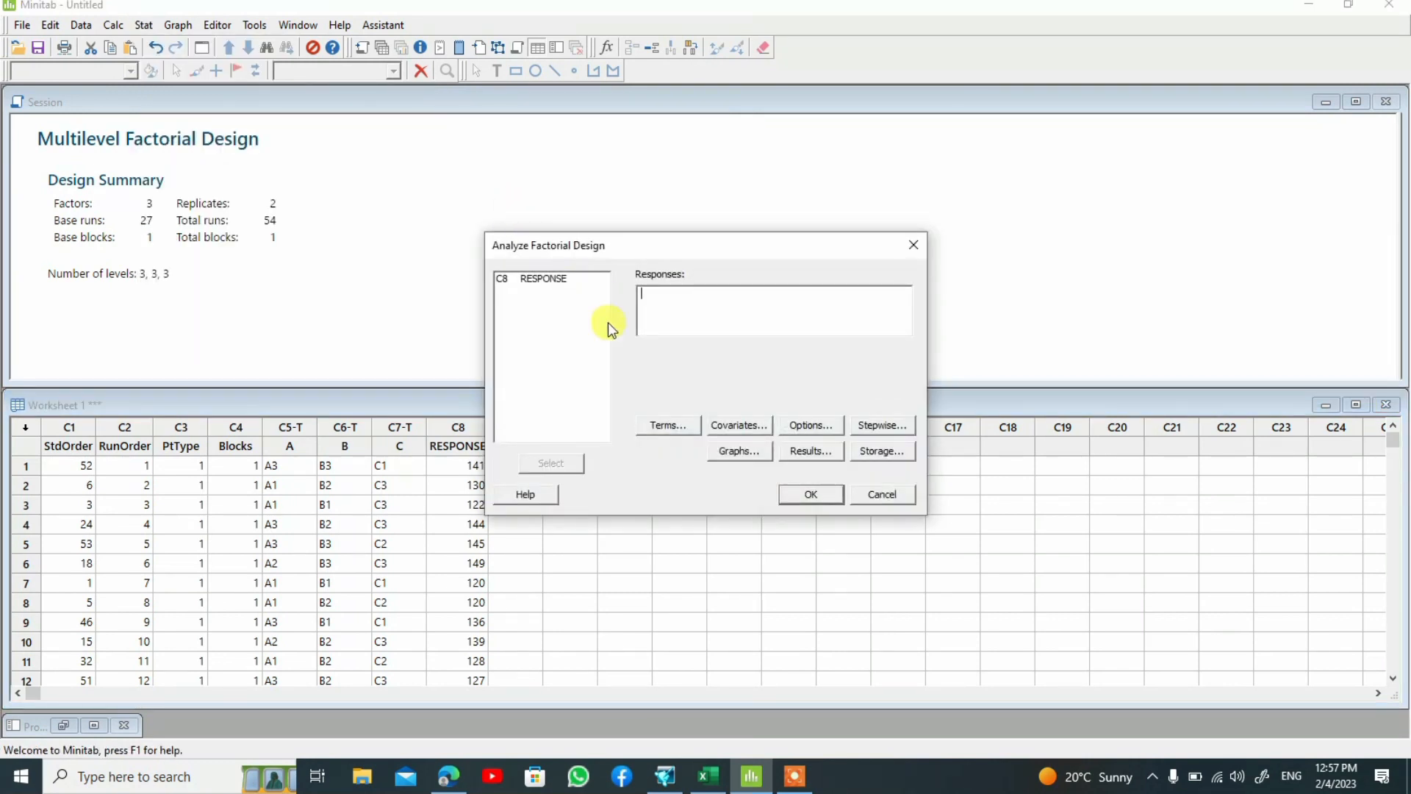
{"action": "double_click", "coordinate": [559, 283]}
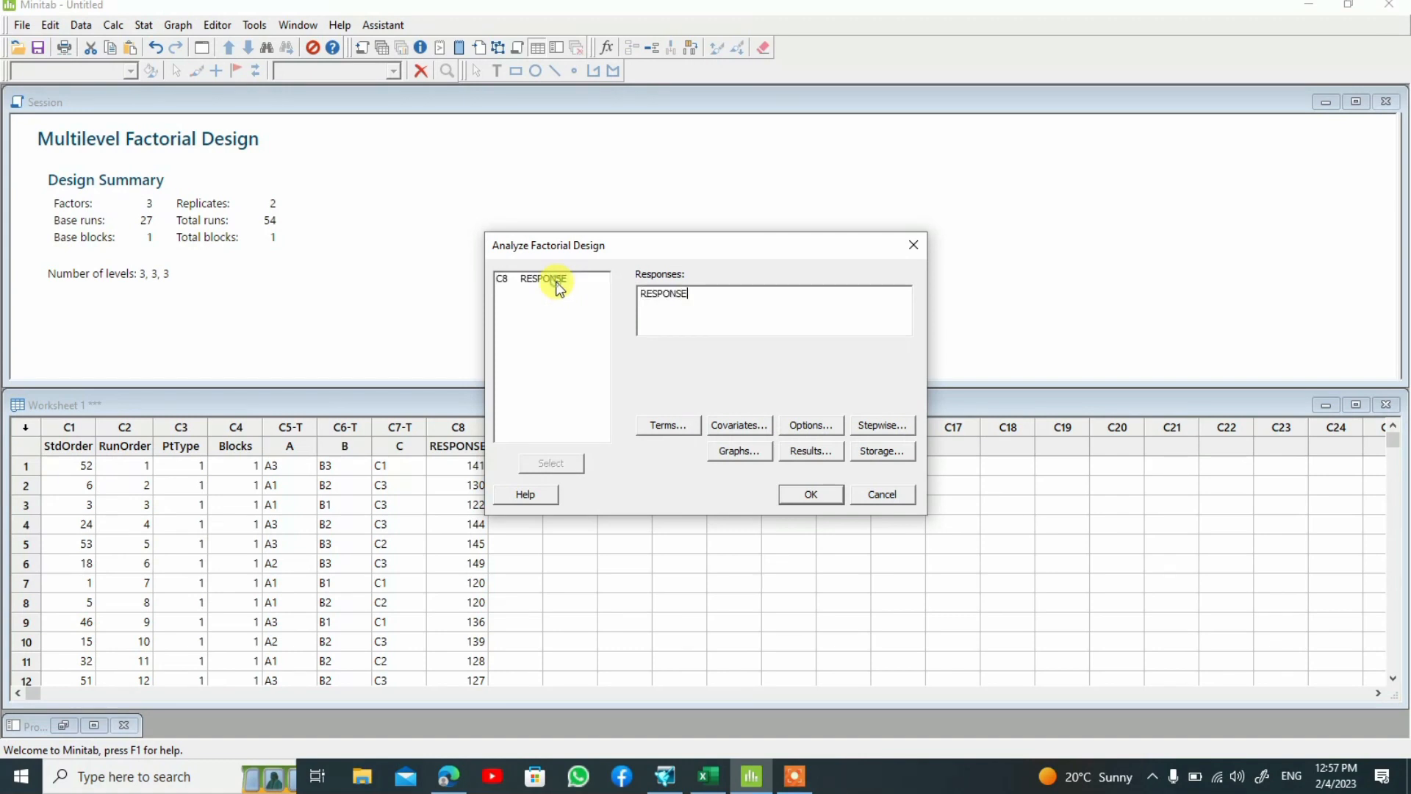
{"action": "left_click", "coordinate": [809, 491]}
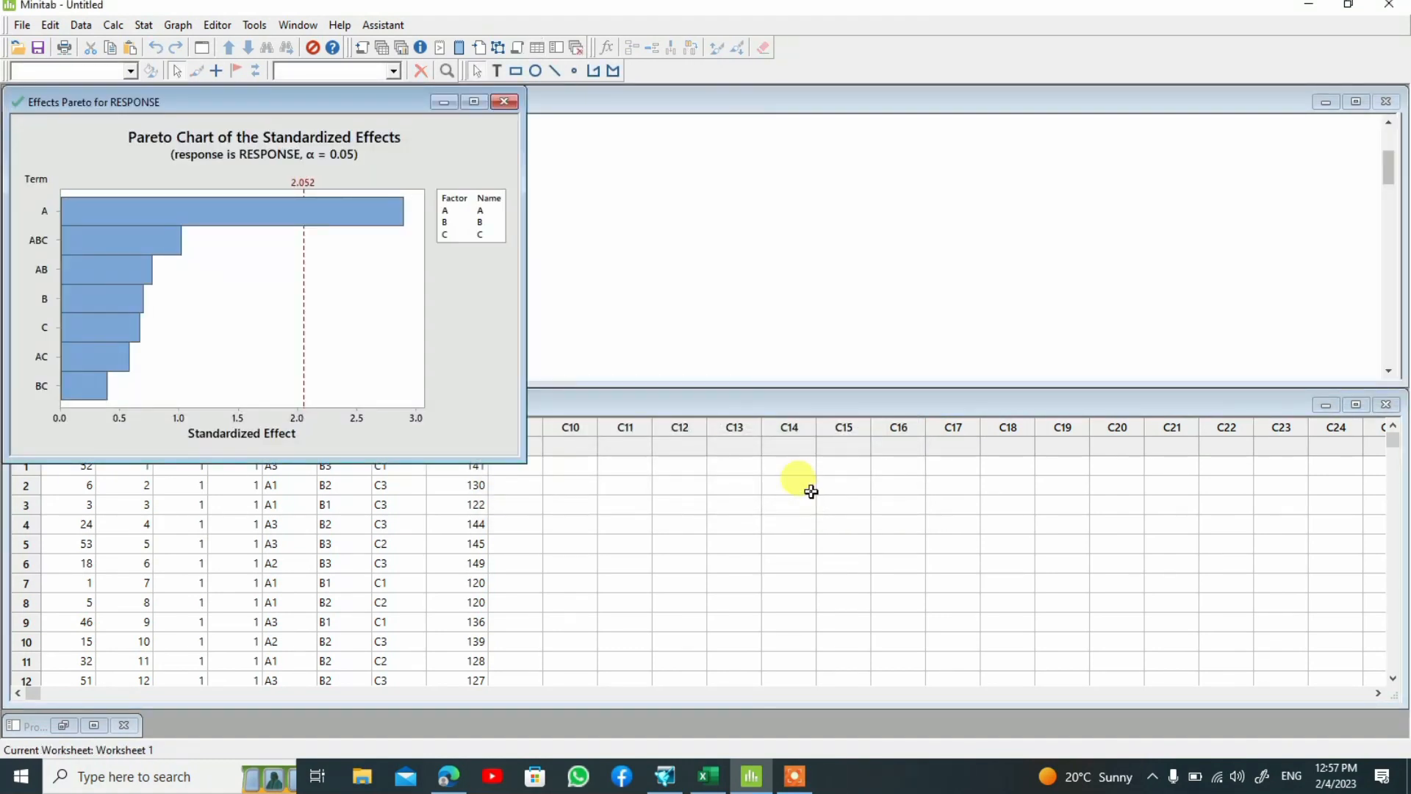
Move the Pareto chart clear of the General Factorial Regression output and enlarge the Session window to show the full Analysis of Variance table.
{"action": "left_click_drag", "start_coordinate": [250, 95], "coordinate": [757, 143]}
{"action": "left_click_drag", "start_coordinate": [906, 135], "coordinate": [920, 109]}
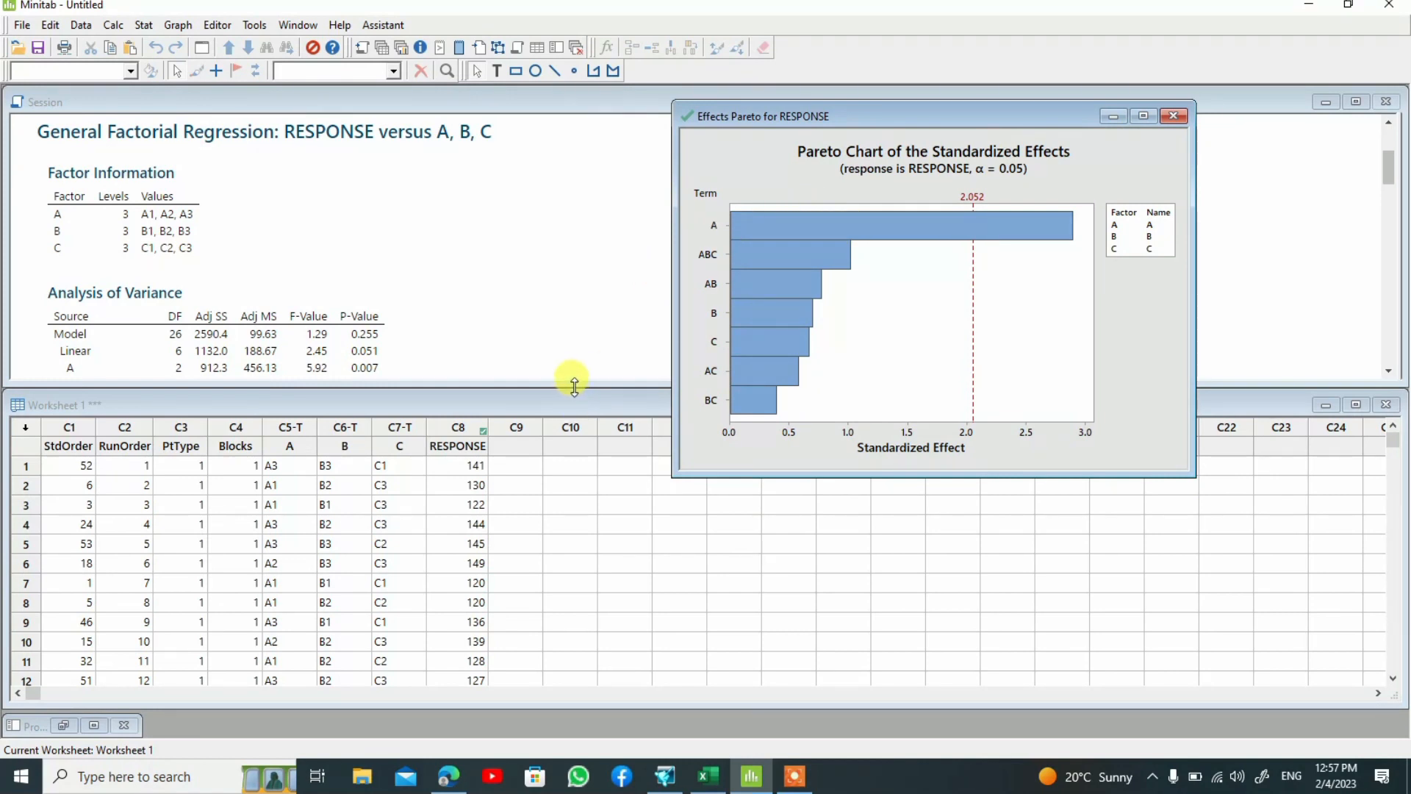
{"action": "left_click_drag", "start_coordinate": [575, 380], "coordinate": [660, 735]}
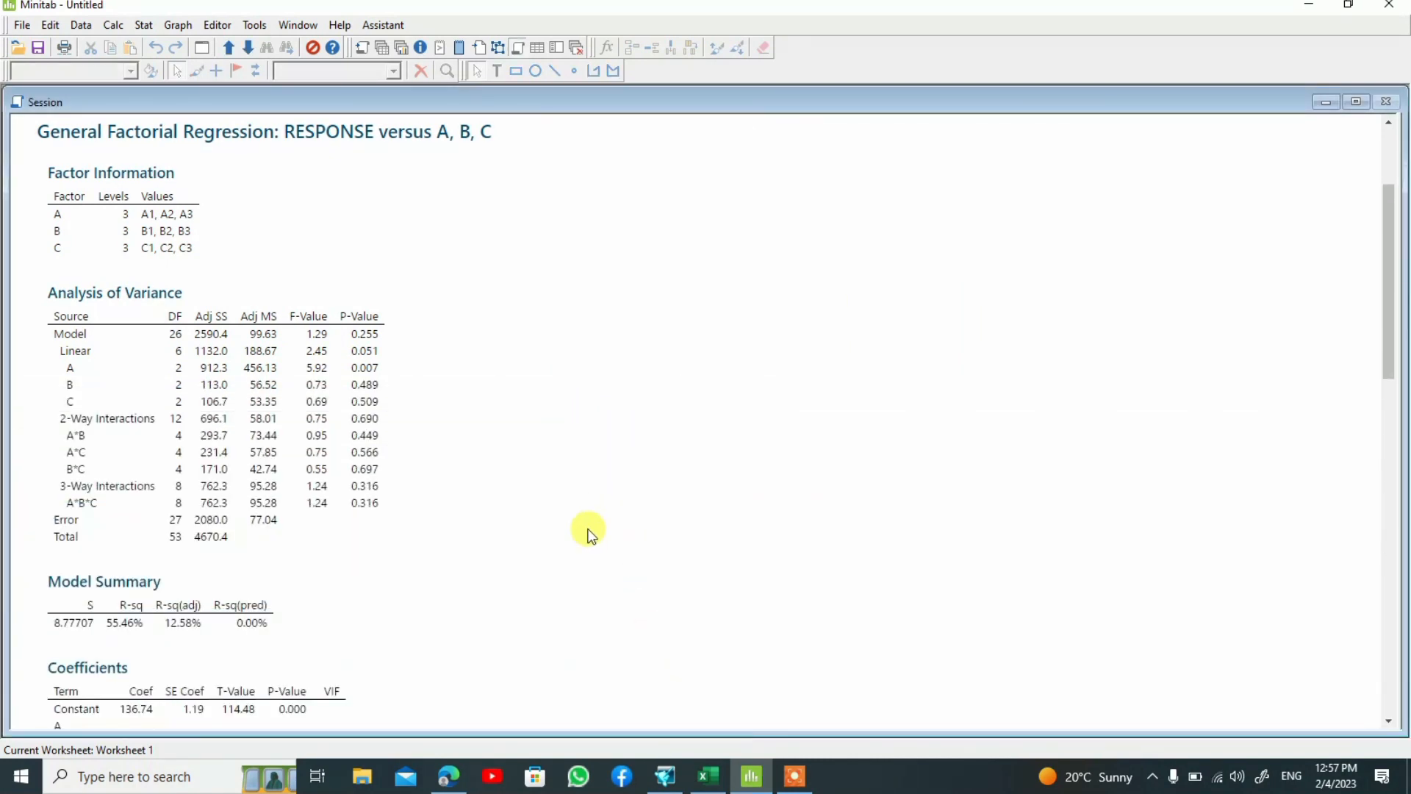
Examine the Analysis of Variance table's sources, F-values and P-values for the main effects and interactions.
{"action": "left_click", "coordinate": [101, 380]}
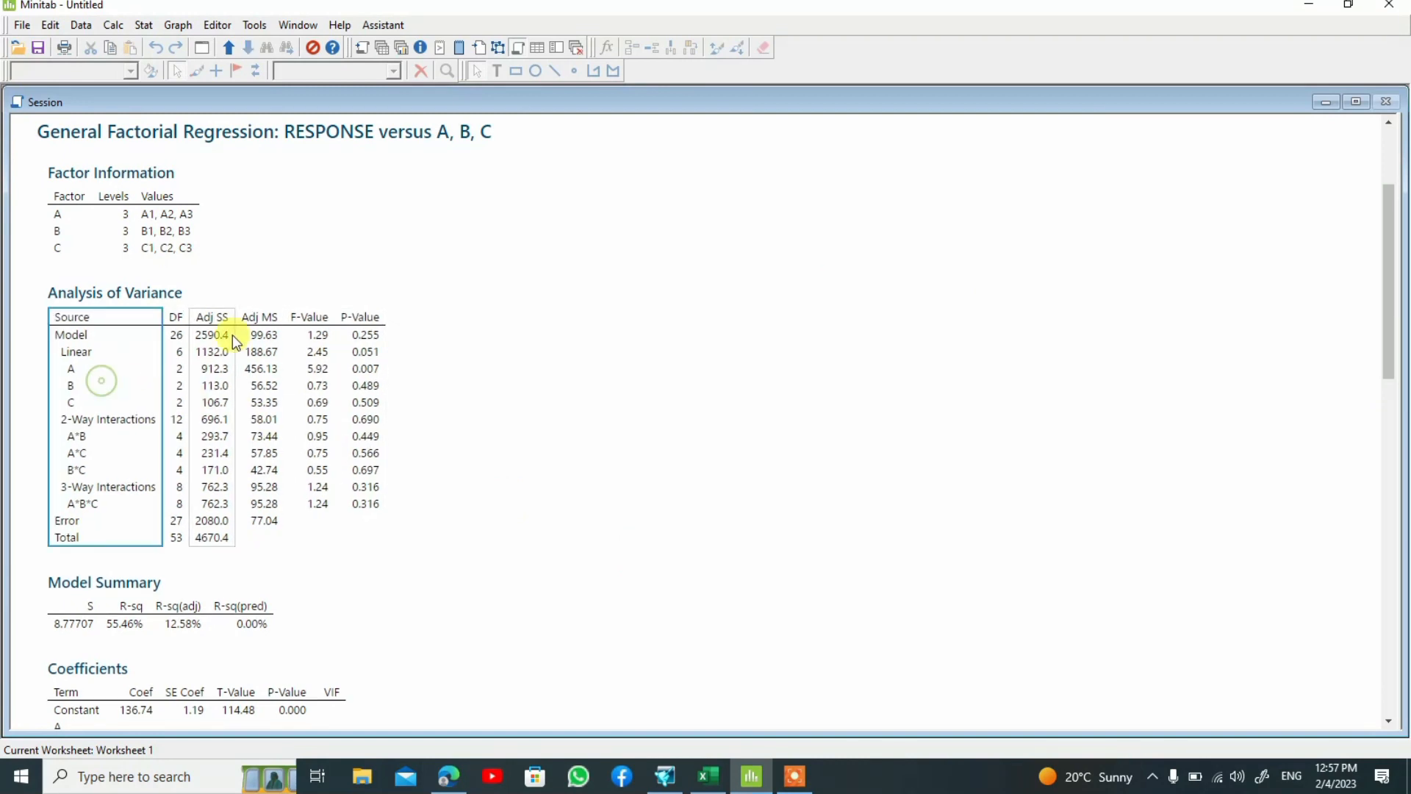
{"action": "left_click", "coordinate": [225, 298]}
{"action": "left_click", "coordinate": [94, 353]}
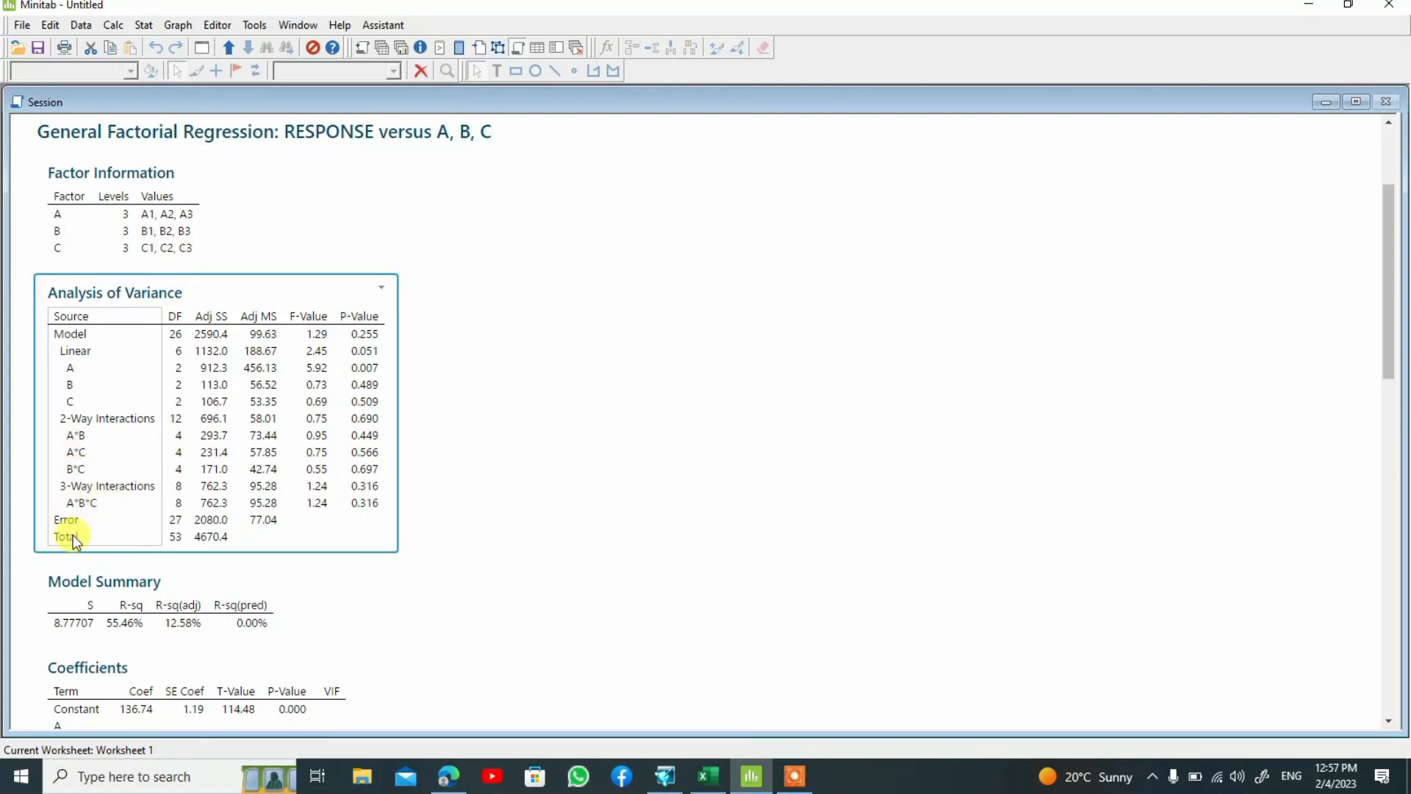
{"action": "left_click", "coordinate": [382, 437]}
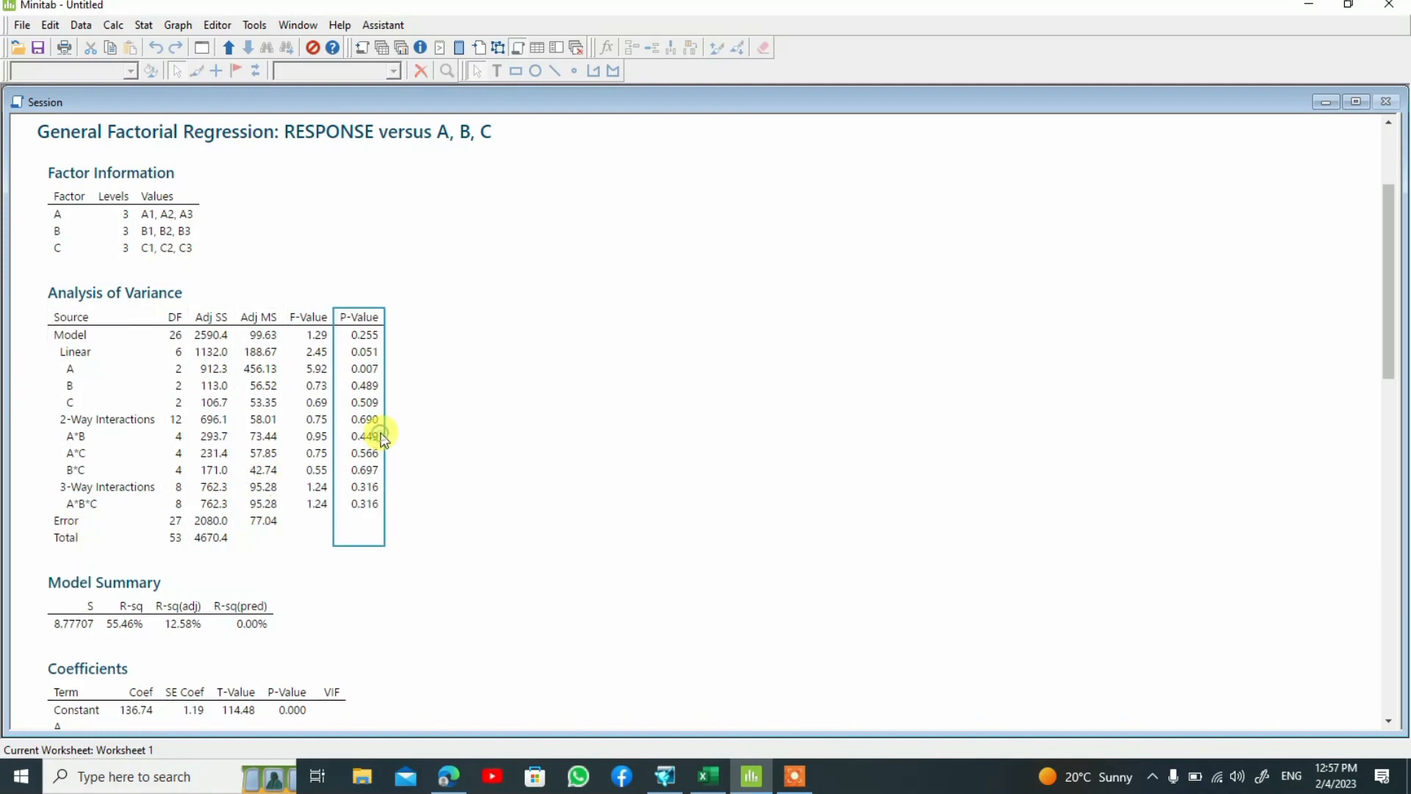
{"action": "left_click", "coordinate": [327, 437]}
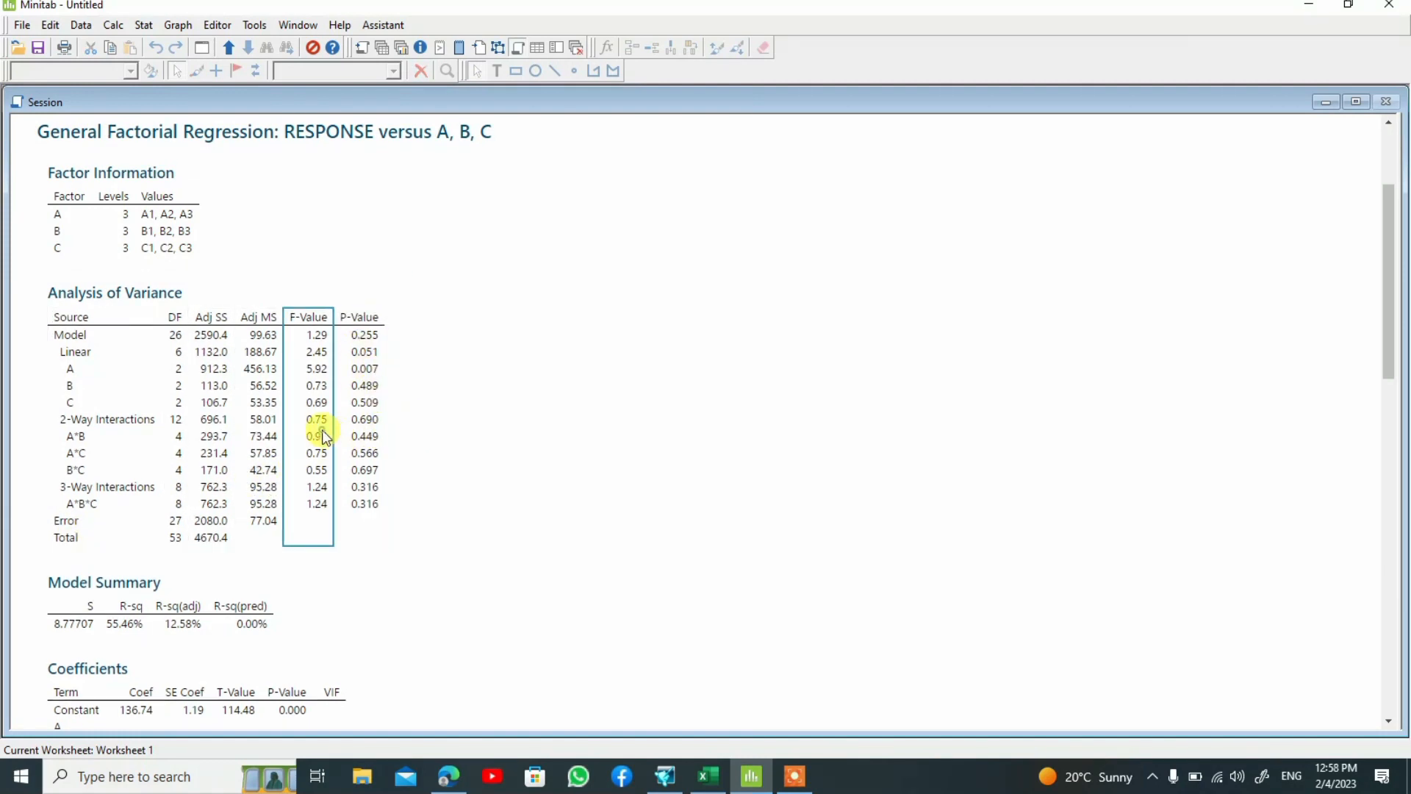
{"action": "left_click", "coordinate": [437, 470]}
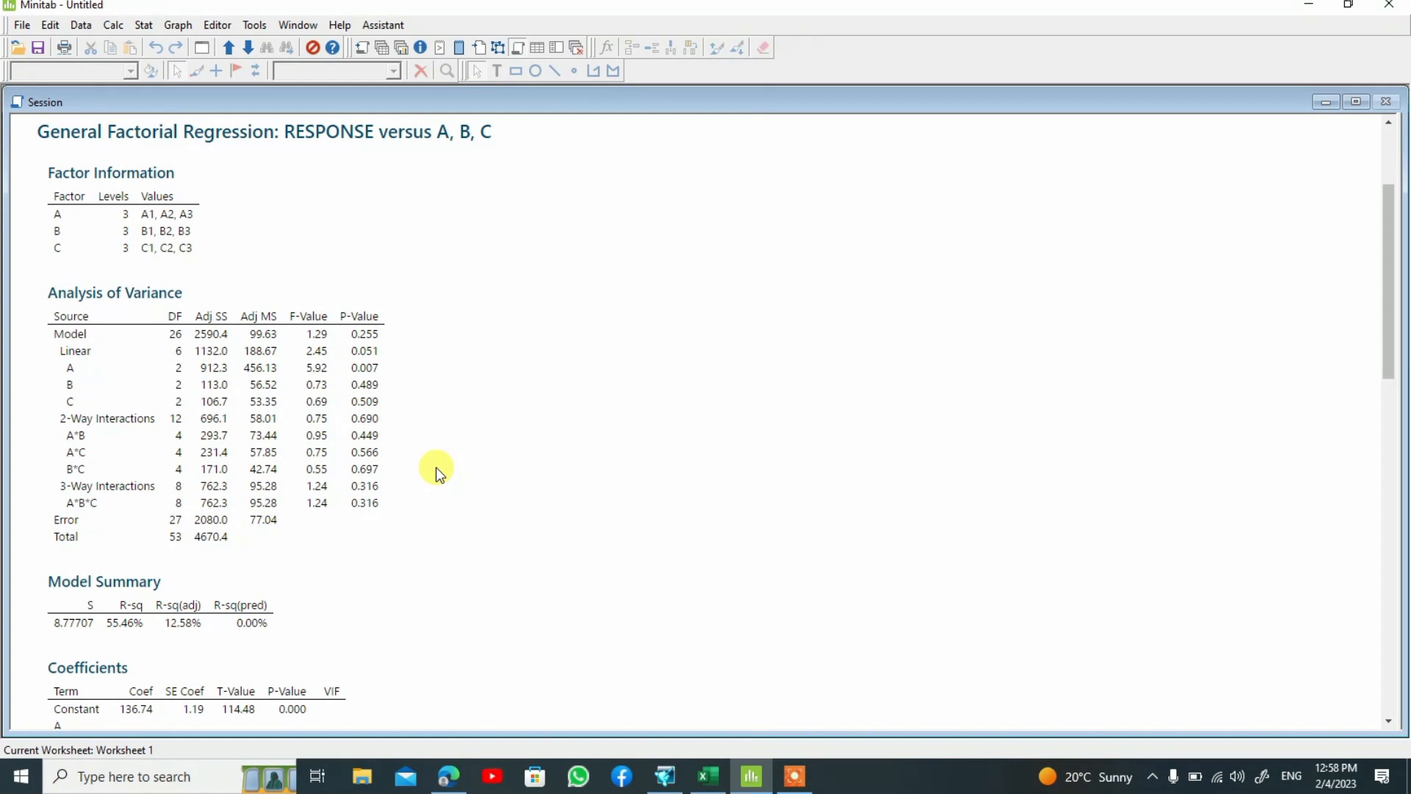
Switch to Excel and review the 3^3 factorial layout with its Replicate 1 and Replicate 2 tables.
{"action": "left_click", "coordinate": [706, 772]}
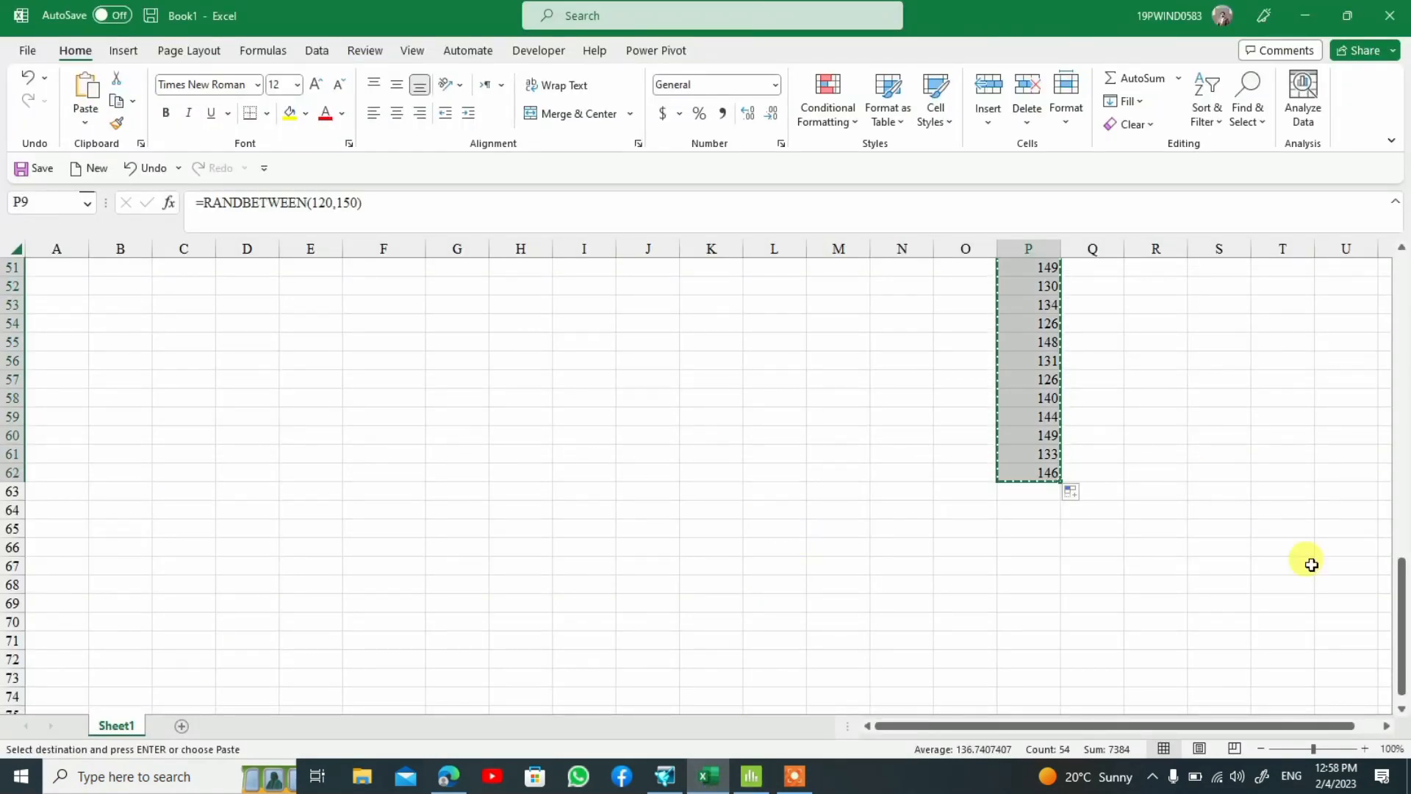
{"action": "left_click_drag", "start_coordinate": [1401, 599], "coordinate": [1363, 294]}
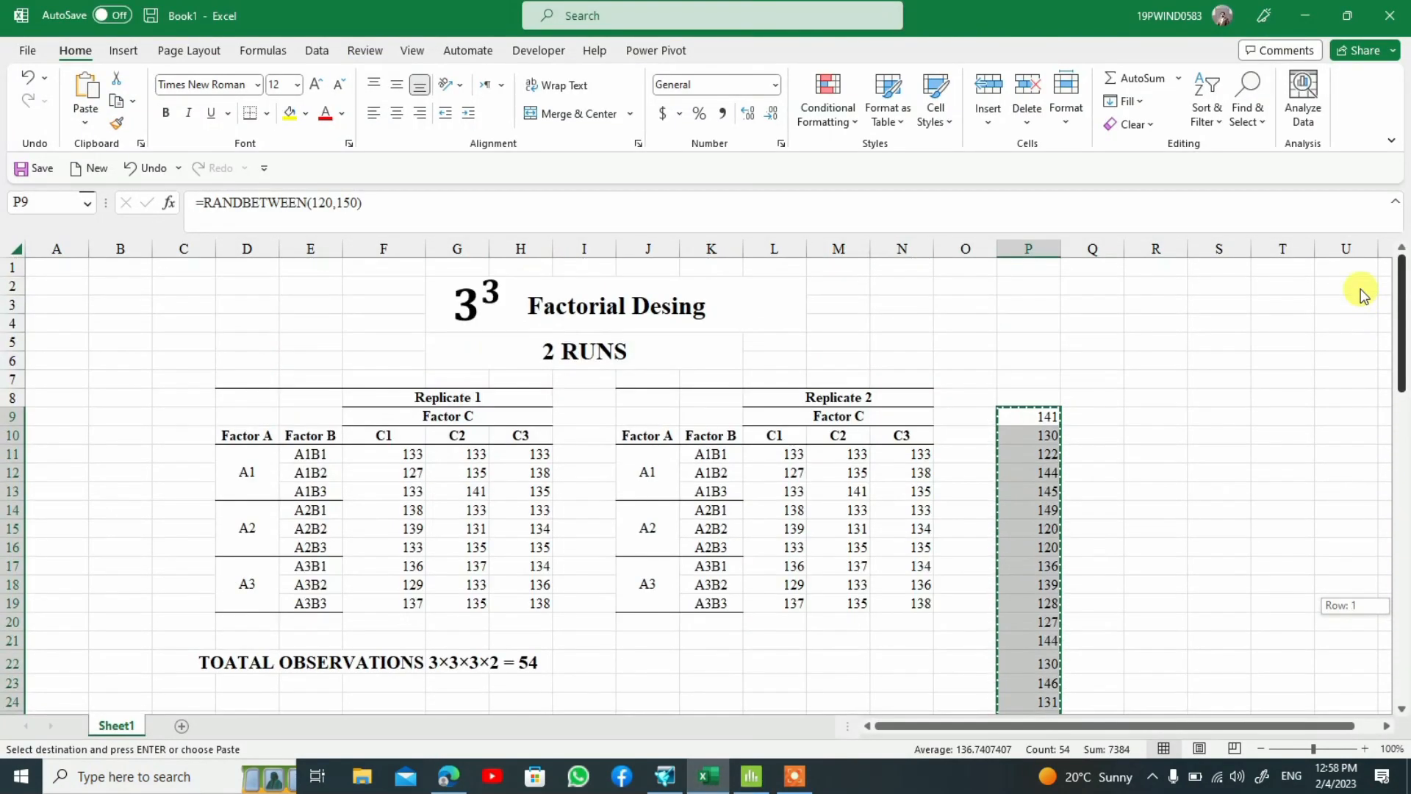
{"action": "left_click", "coordinate": [683, 471]}
{"action": "left_click", "coordinate": [465, 470]}
{"action": "left_click", "coordinate": [479, 399]}
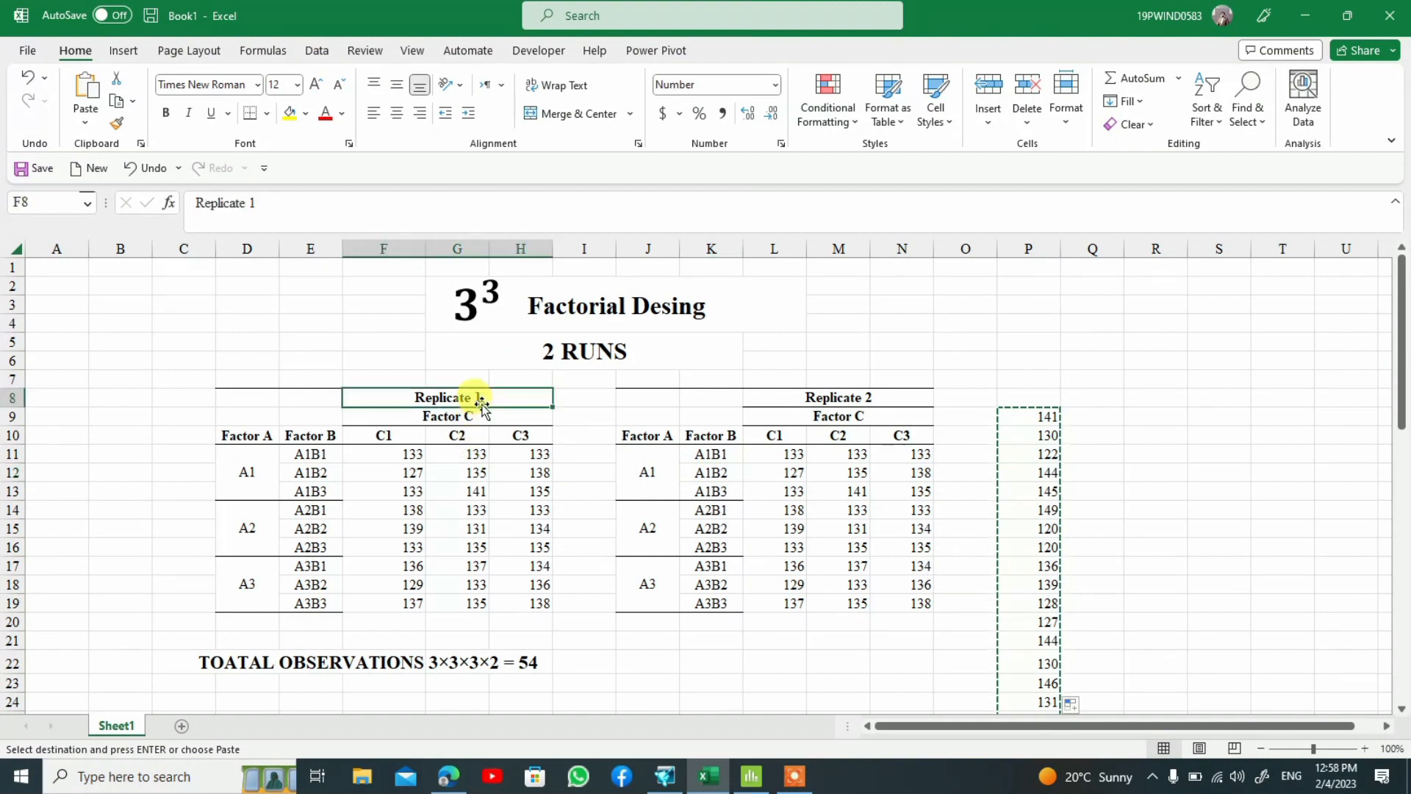
{"action": "left_click", "coordinate": [599, 437]}
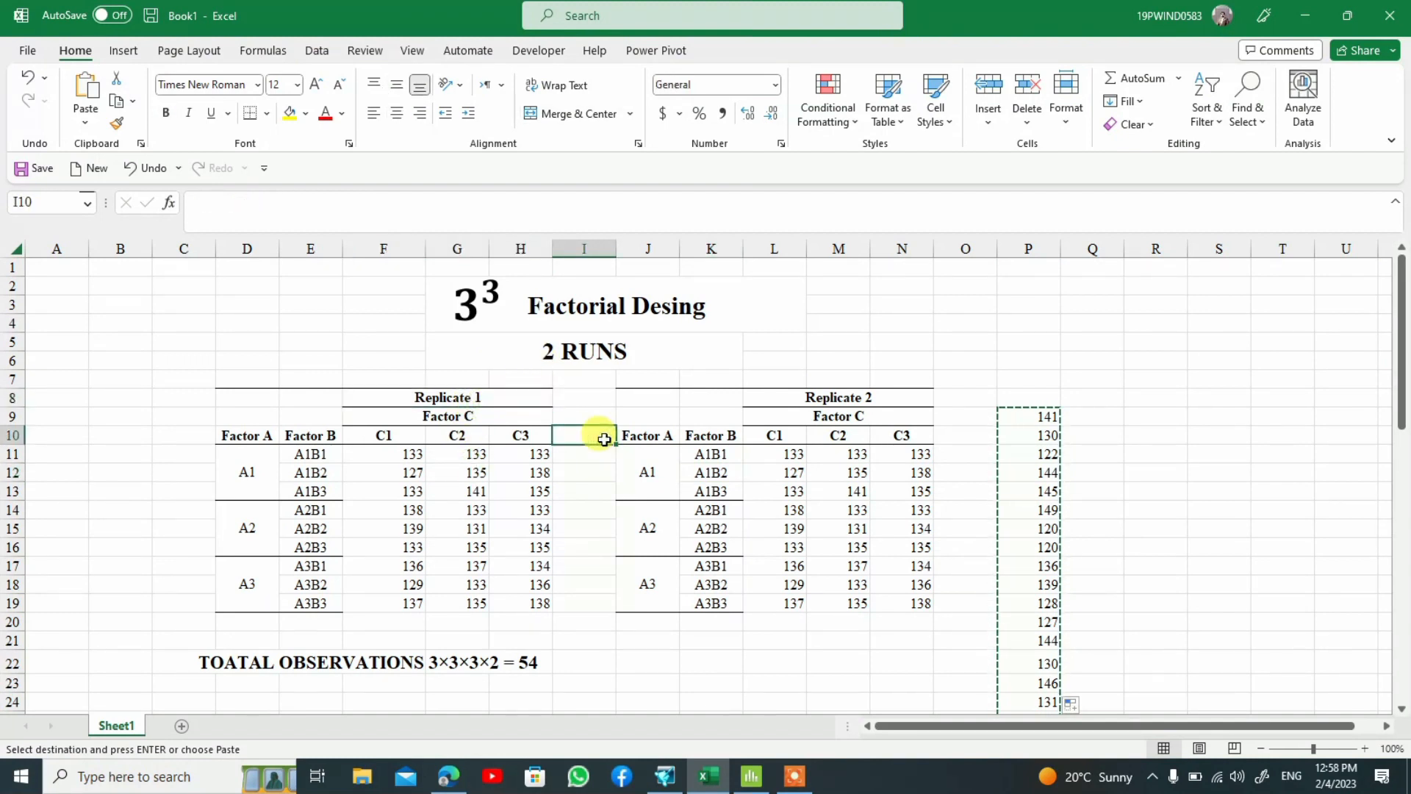
{"action": "left_click", "coordinate": [578, 343]}
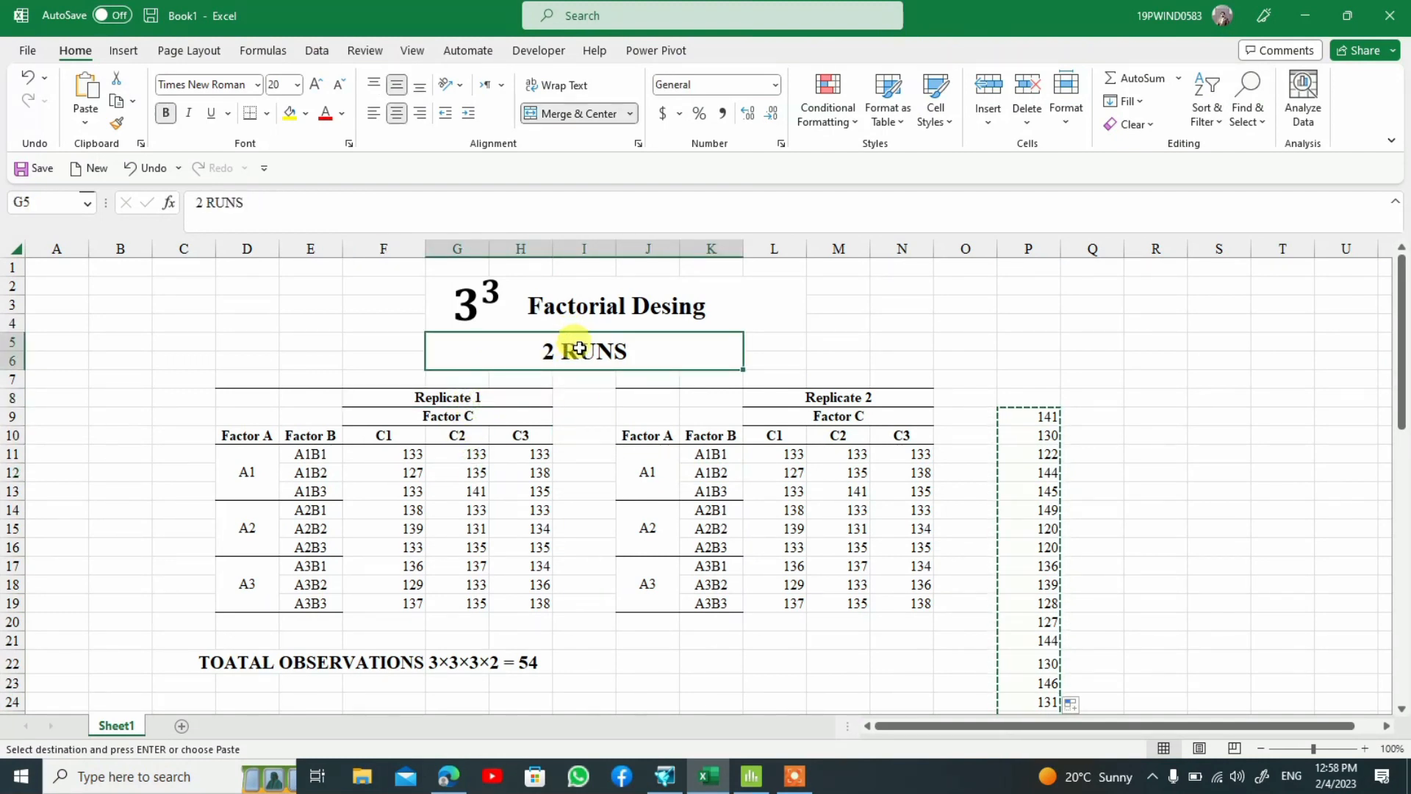
Switch back to Minitab, shrink the Session window to sit just above the worksheet, and view the Pareto chart and RESPONSE column.
{"action": "left_click", "coordinate": [752, 777]}
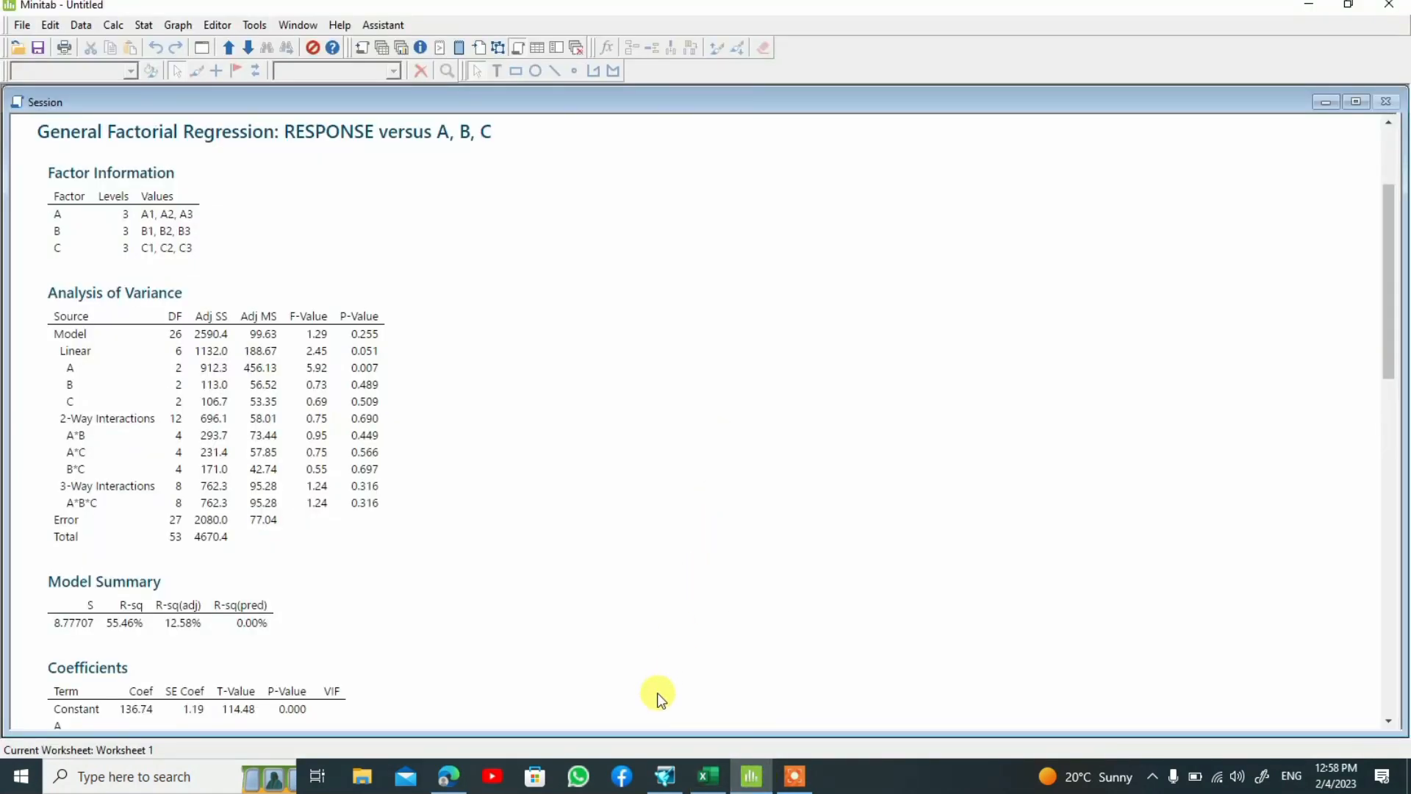
{"action": "left_click_drag", "start_coordinate": [645, 732], "coordinate": [624, 354]}
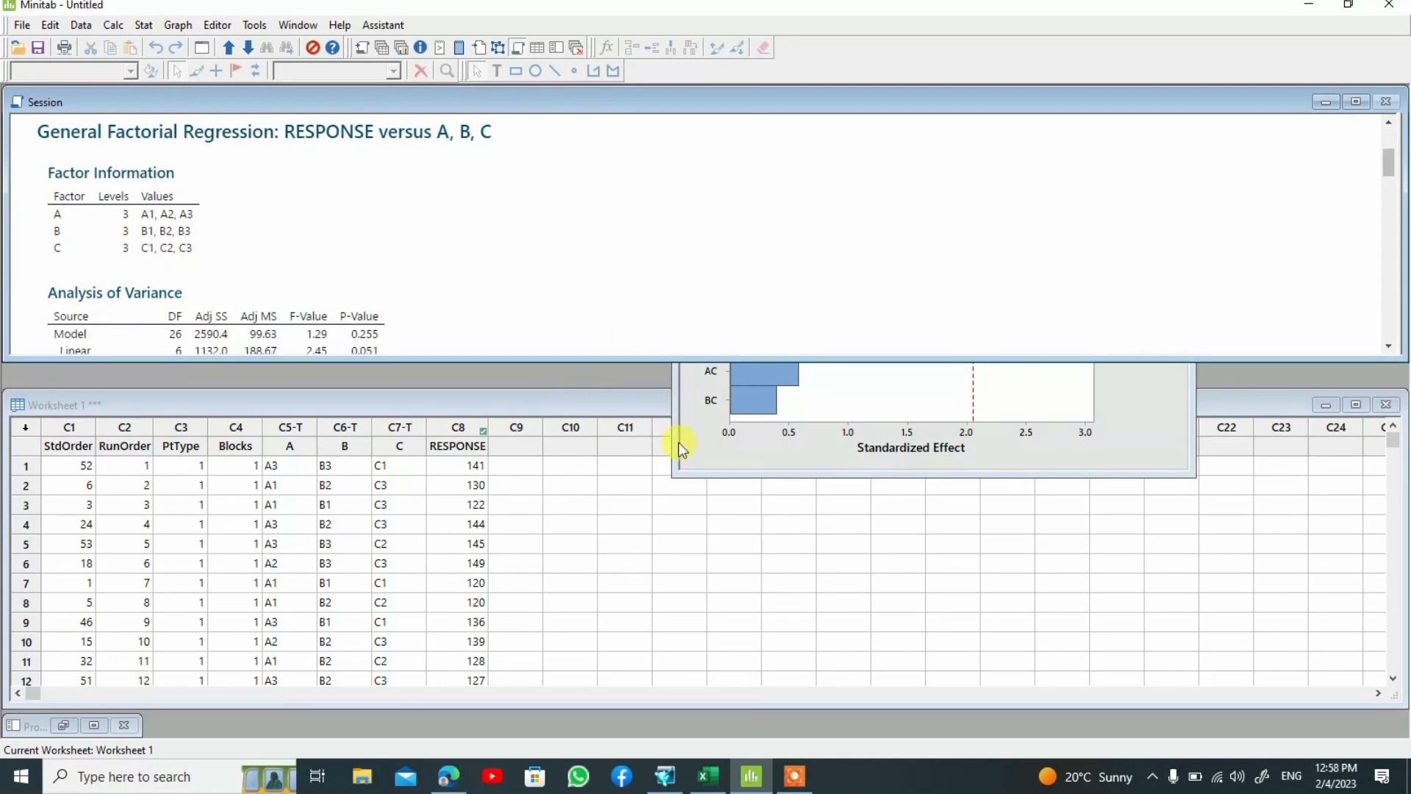
{"action": "left_click", "coordinate": [704, 452]}
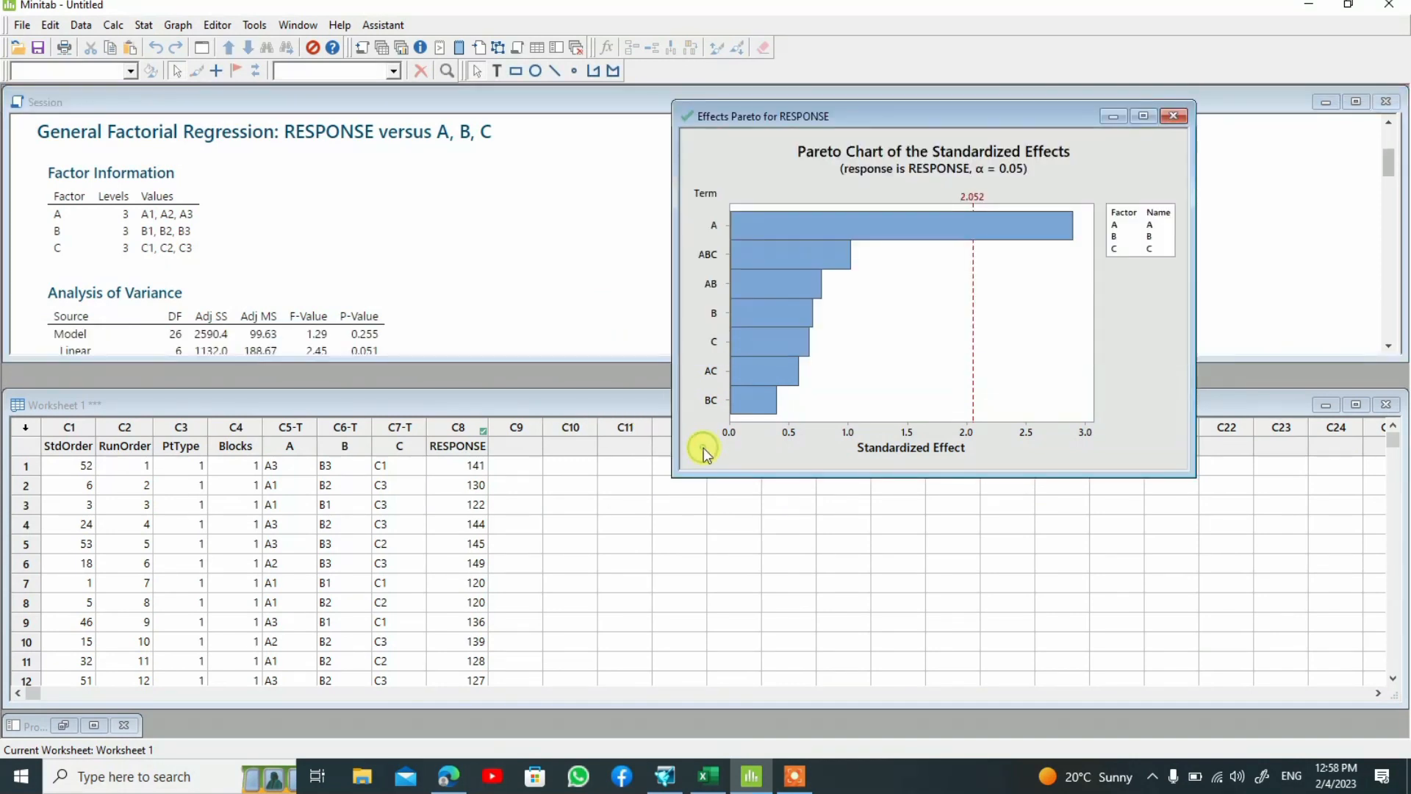
{"action": "left_click_drag", "start_coordinate": [520, 357], "coordinate": [527, 386]}
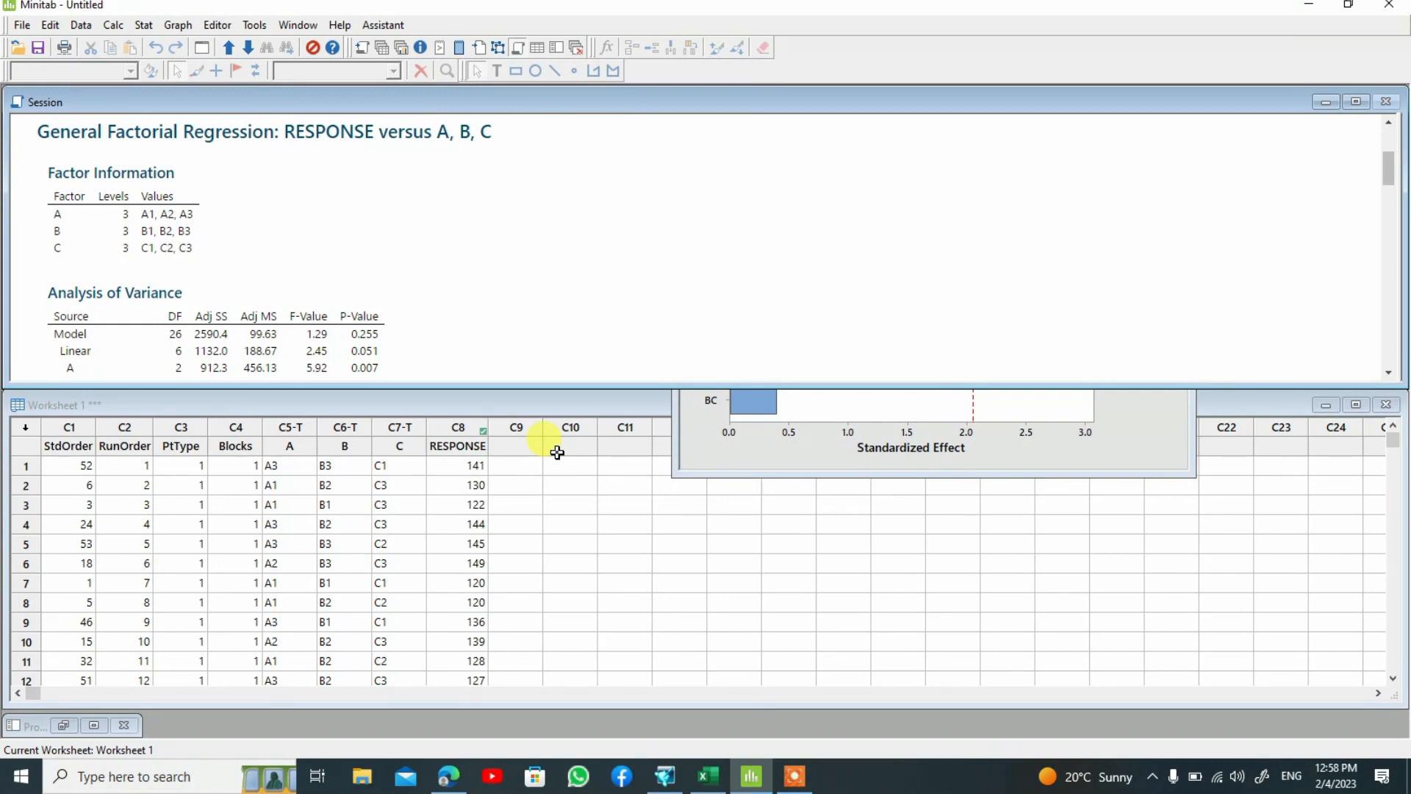
{"action": "left_click", "coordinate": [463, 446]}
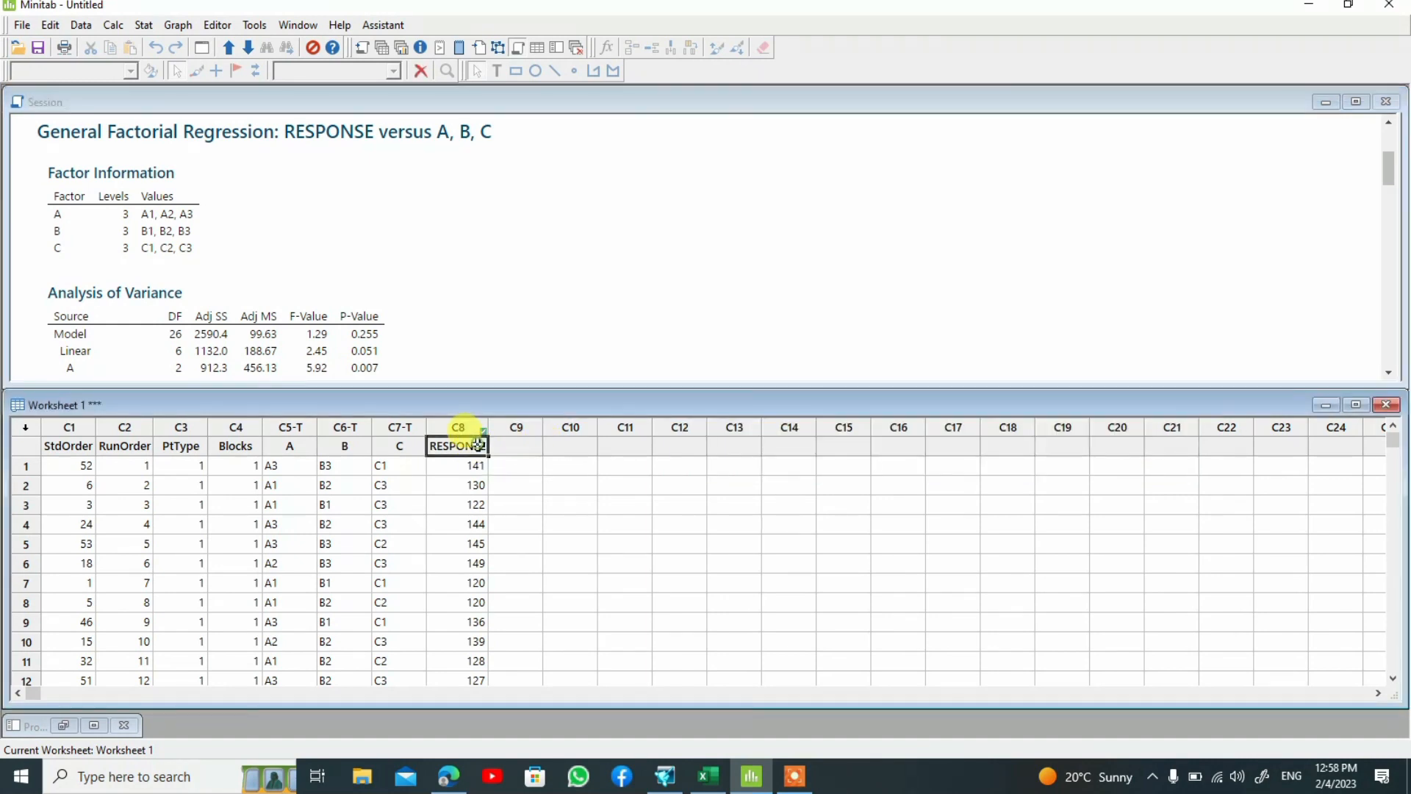